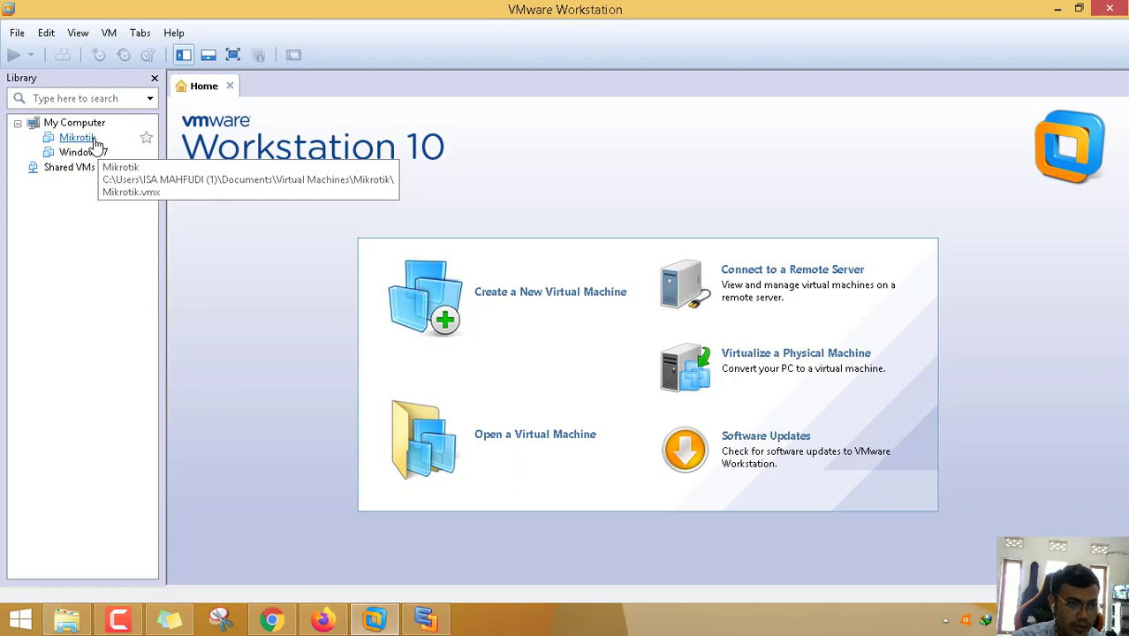
- Switch the Windows 7 VM's network adapter from NAT to Custom: VMnet0
left_click(92, 141)
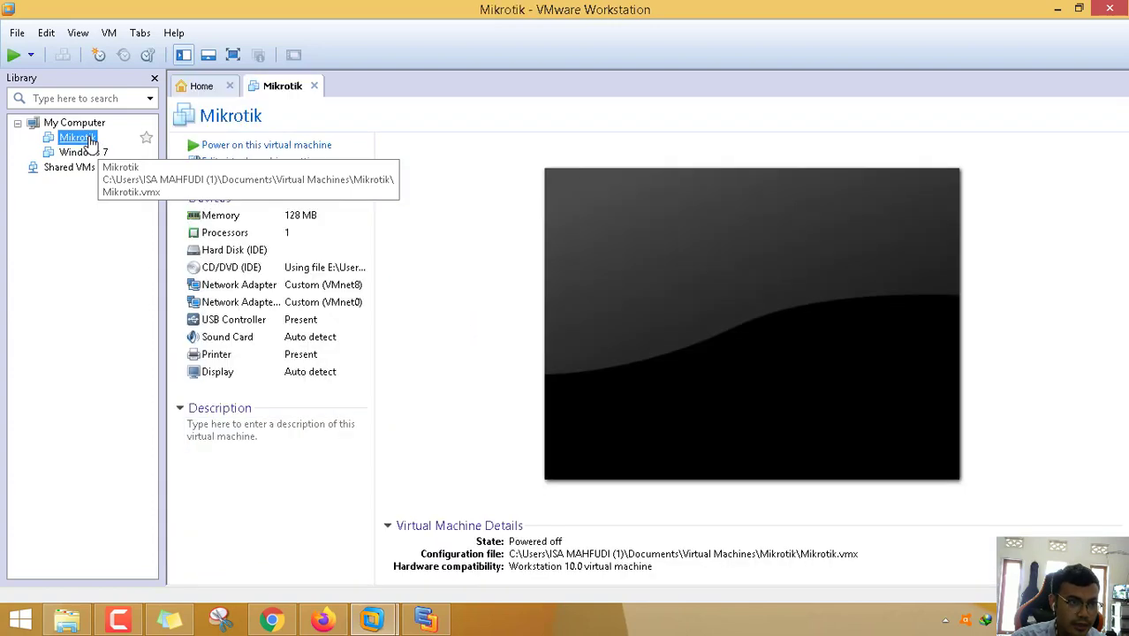
left_click(93, 153)
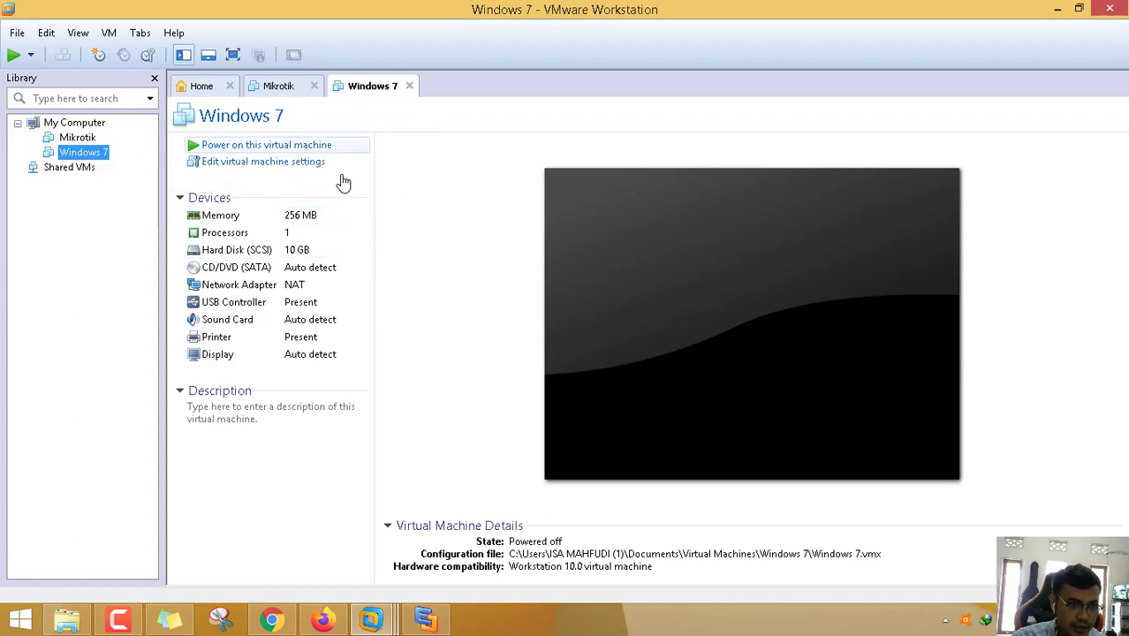
left_click(299, 289)
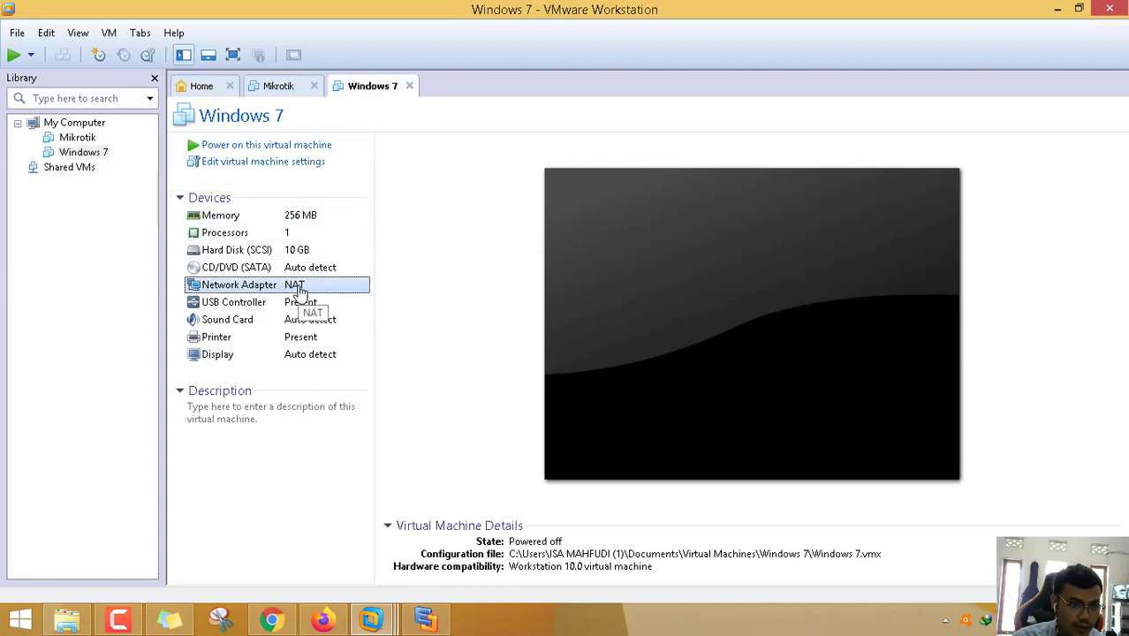
double_click(298, 289)
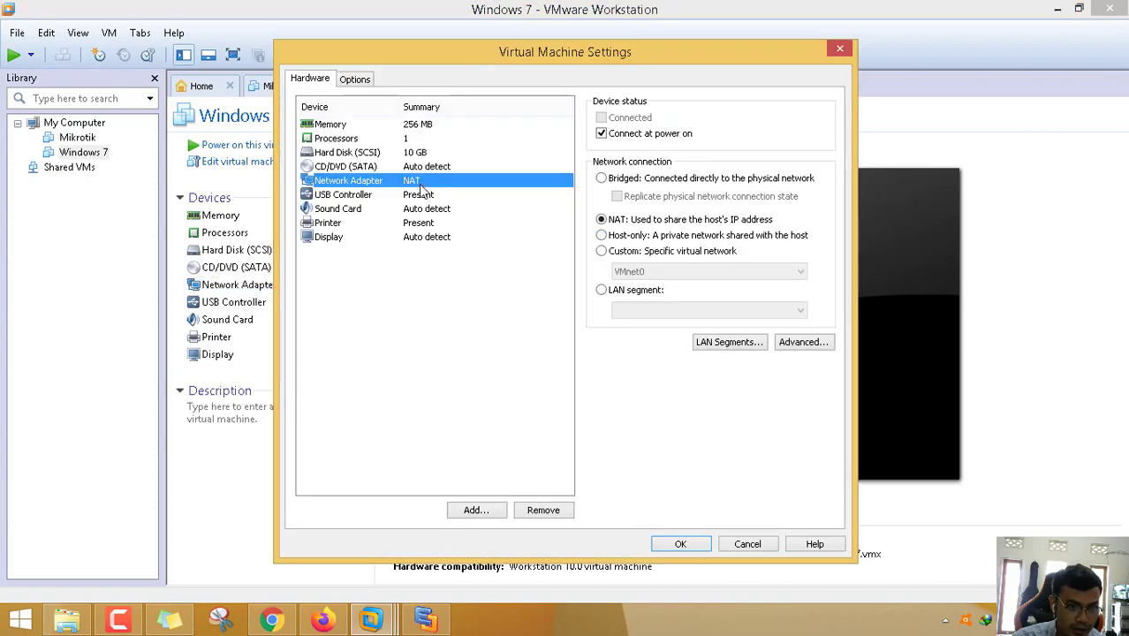
left_click(660, 254)
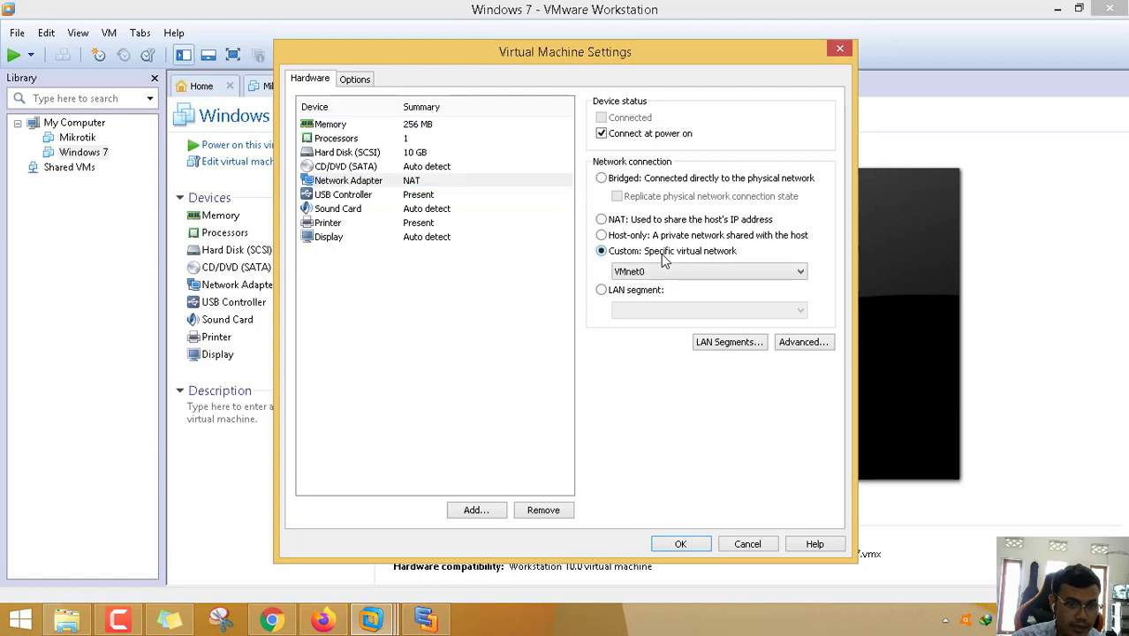
left_click(680, 544)
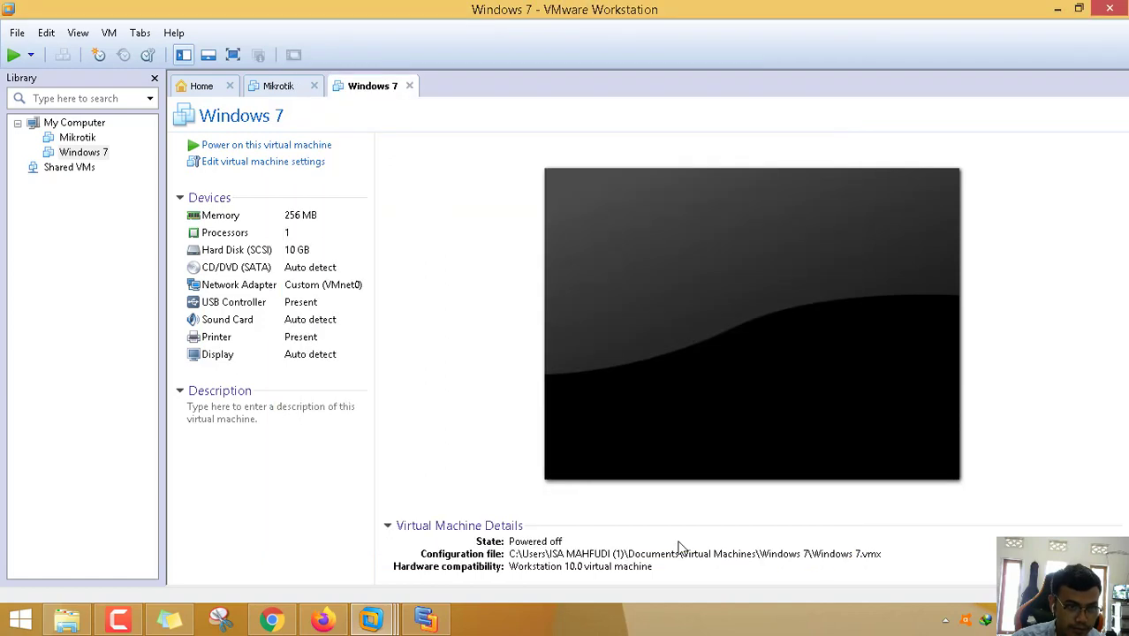
- Check the Windows 7 VM's memory and leave it at 256 MB
left_click(292, 223)
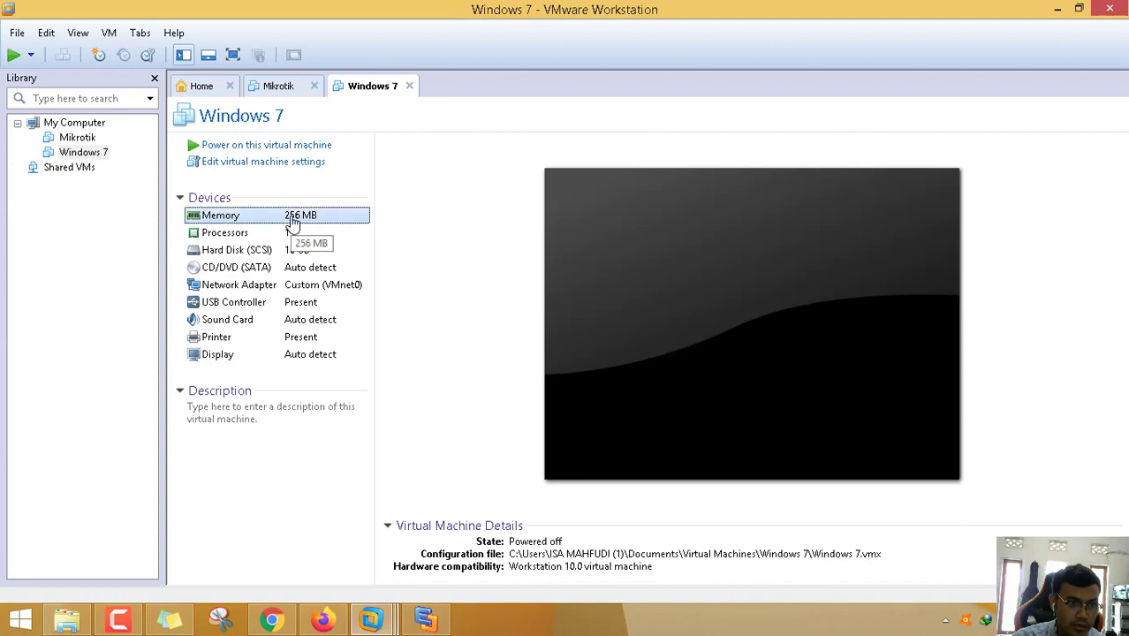
double_click(293, 223)
left_click_drag(595, 55, 705, 50)
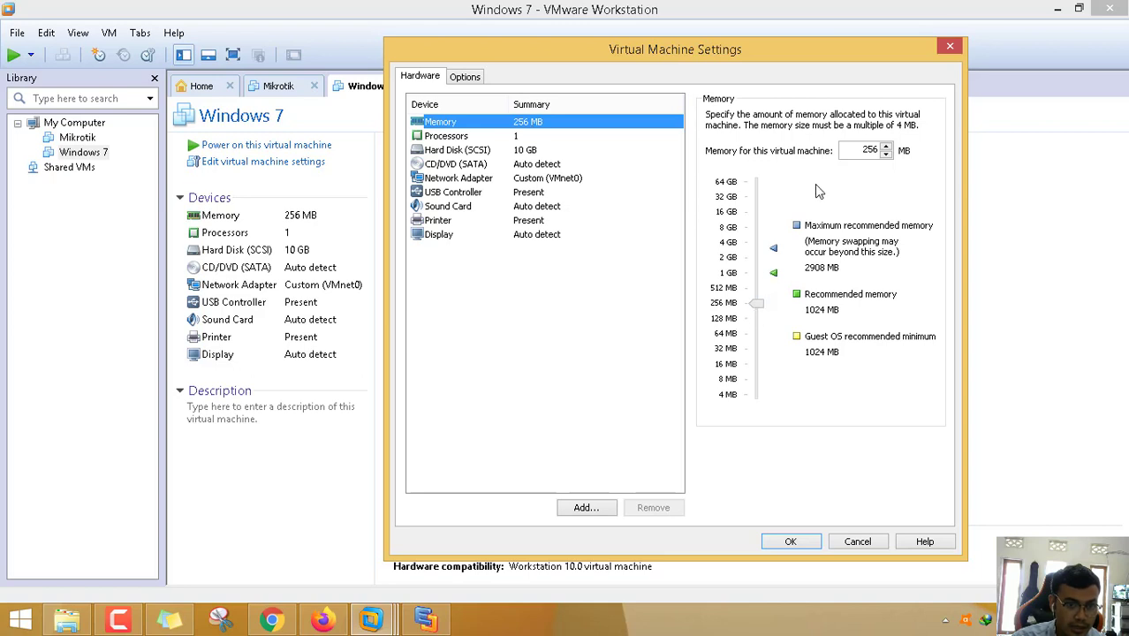
left_click(803, 539)
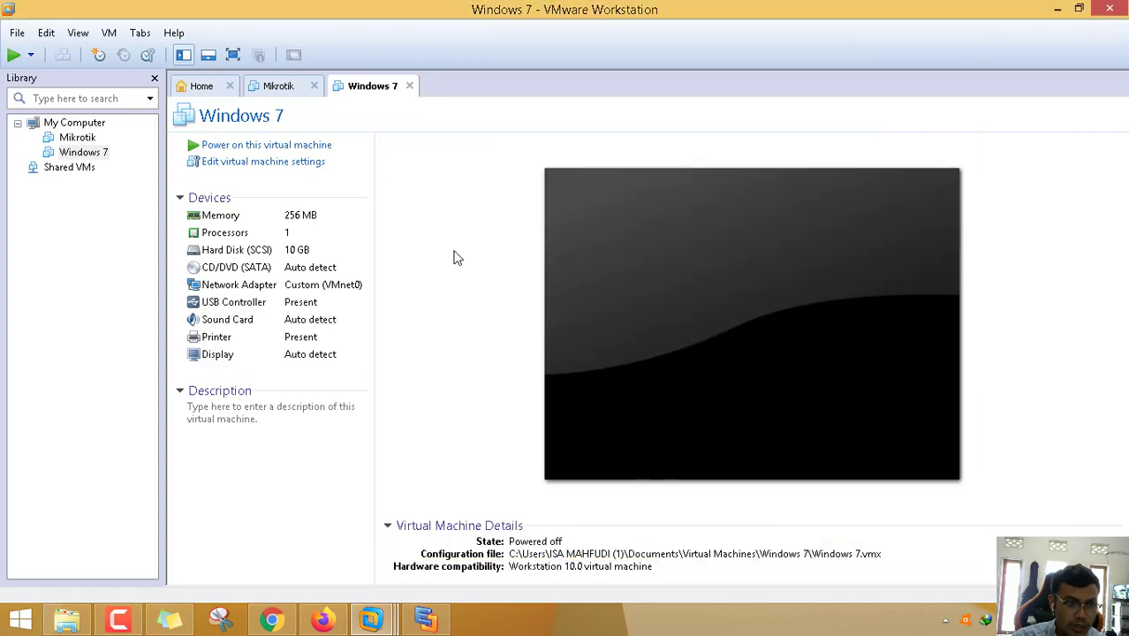
- In the Mikrotik VM settings, remove Network Adapter 2 and keep adapter 1 on Custom VMnet8 (NAT)
left_click(277, 88)
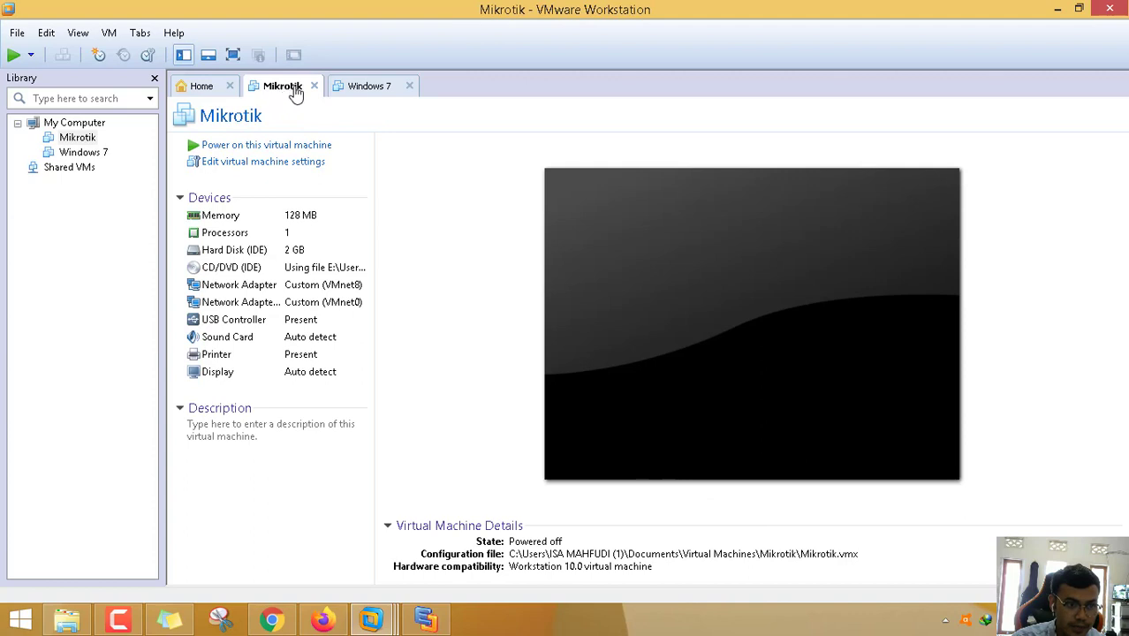
left_click(309, 217)
double_click(309, 216)
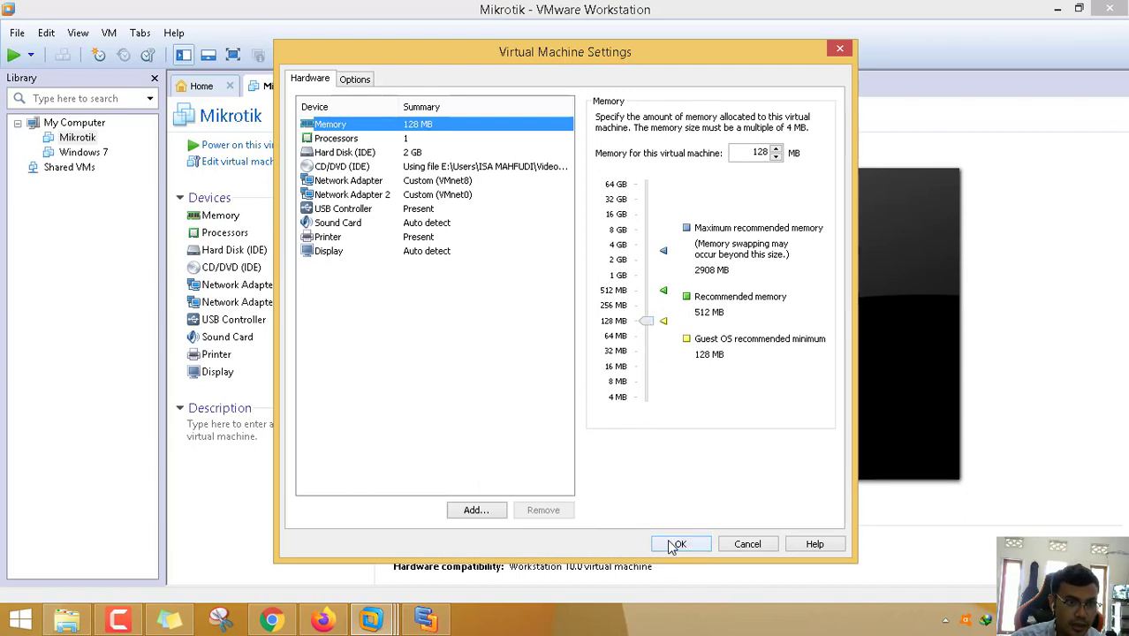
left_click(457, 199)
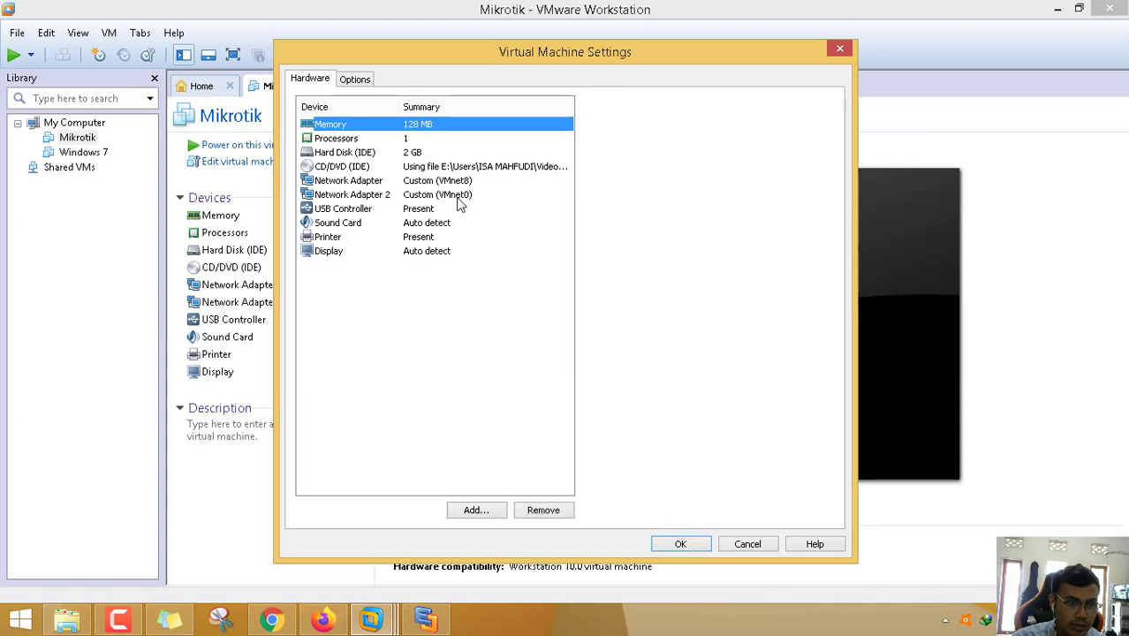
left_click(542, 510)
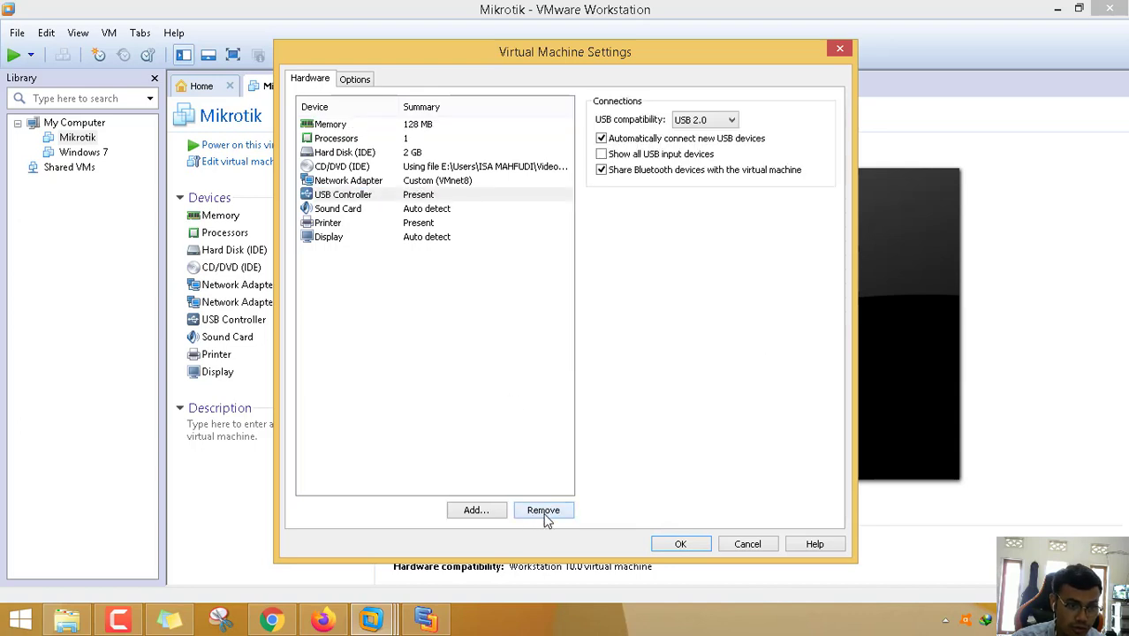
left_click(442, 183)
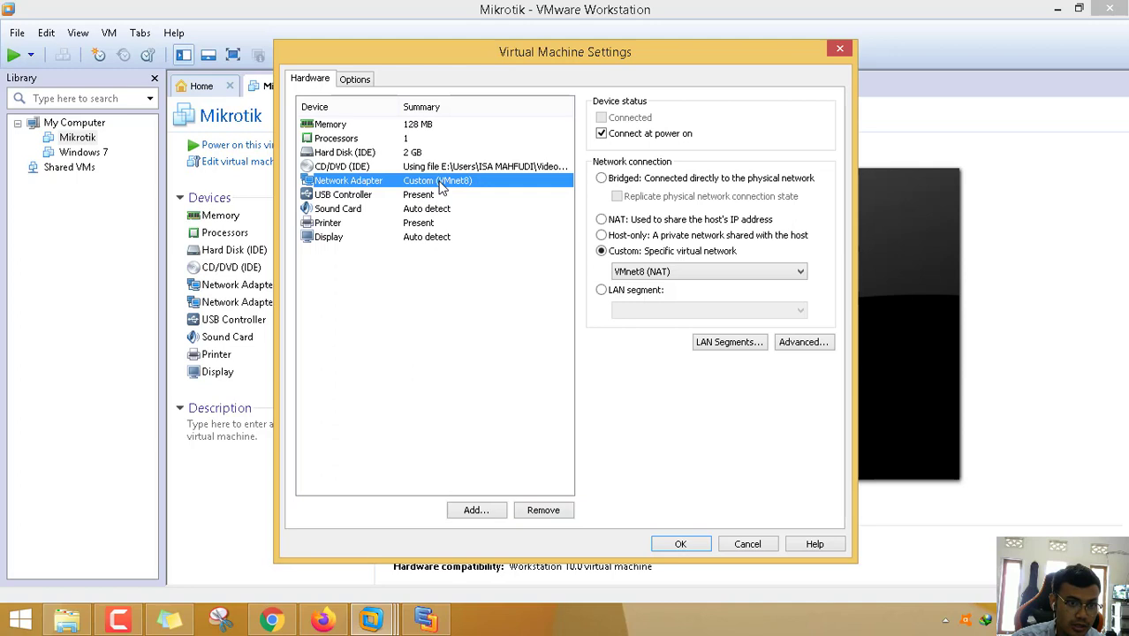
left_click(678, 229)
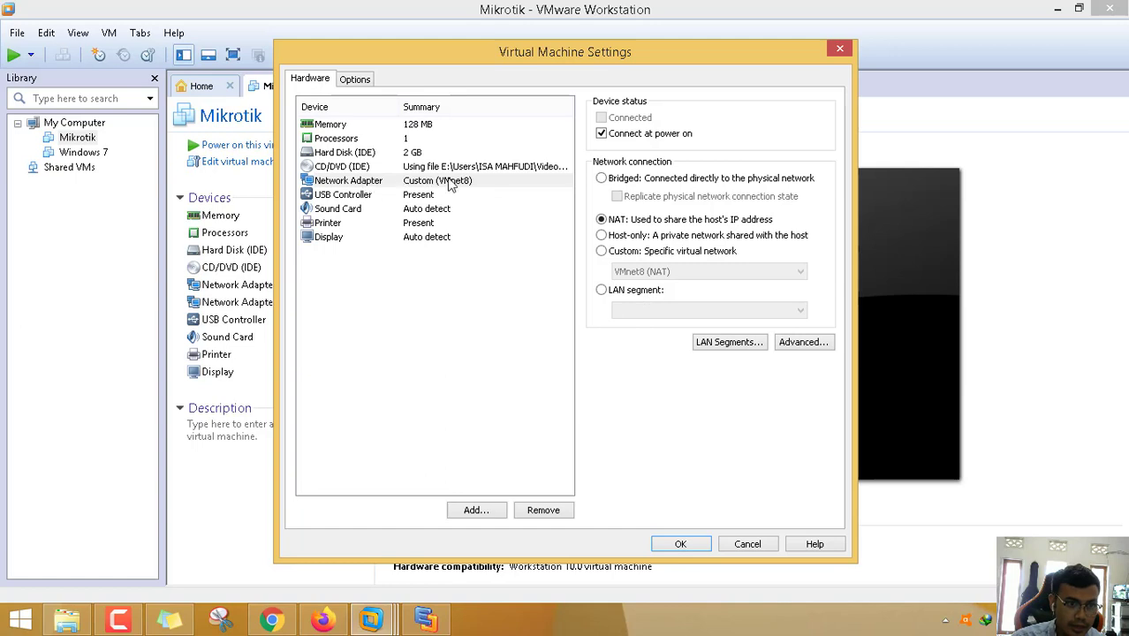
left_click(630, 254)
left_click(637, 271)
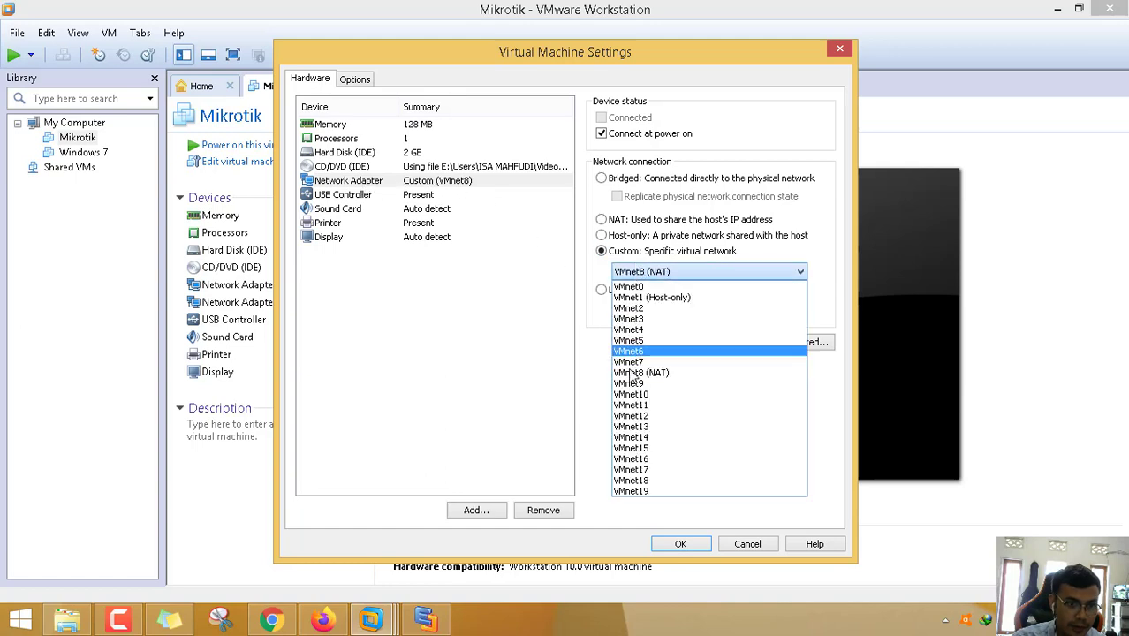
left_click(634, 381)
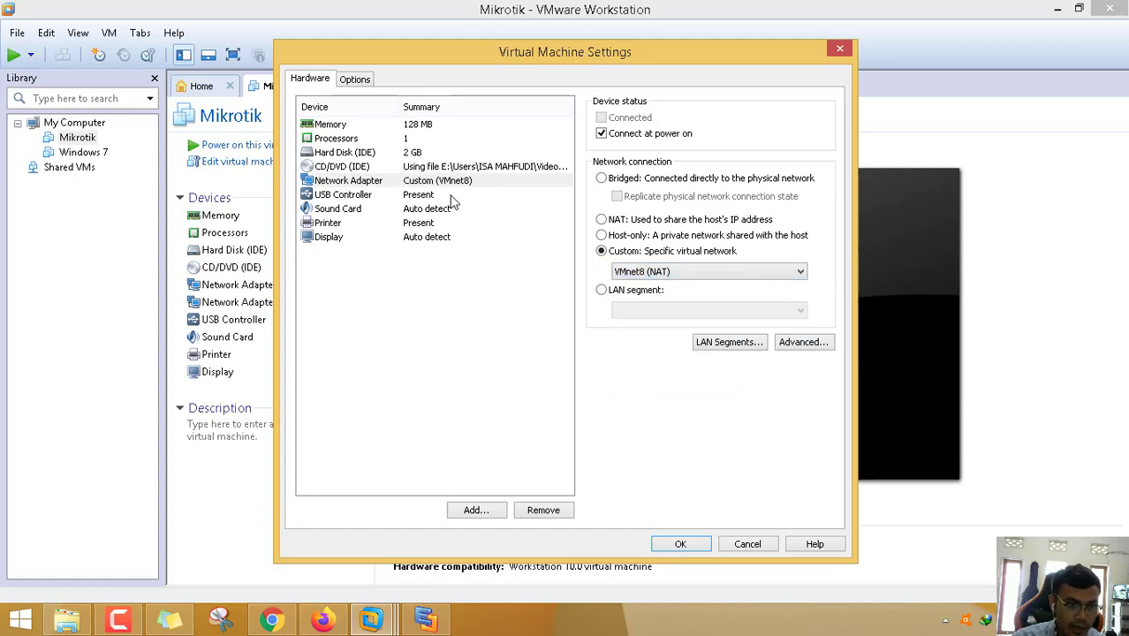
- Add a new network adapter on Custom VMnet0 and save the Mikrotik hardware settings
left_click(477, 512)
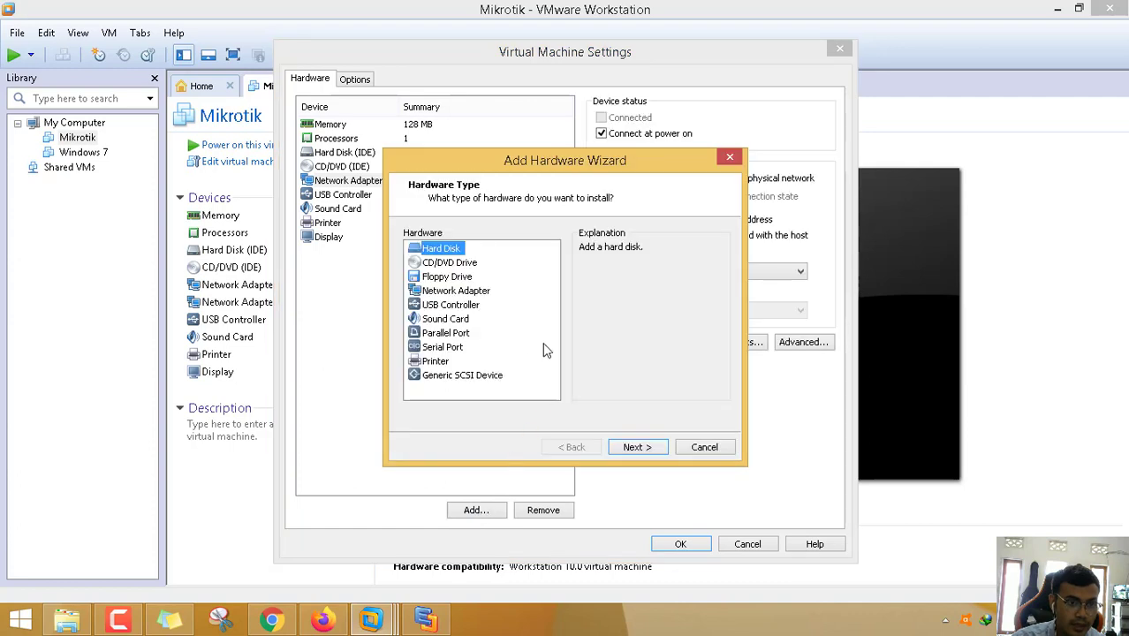
left_click(484, 294)
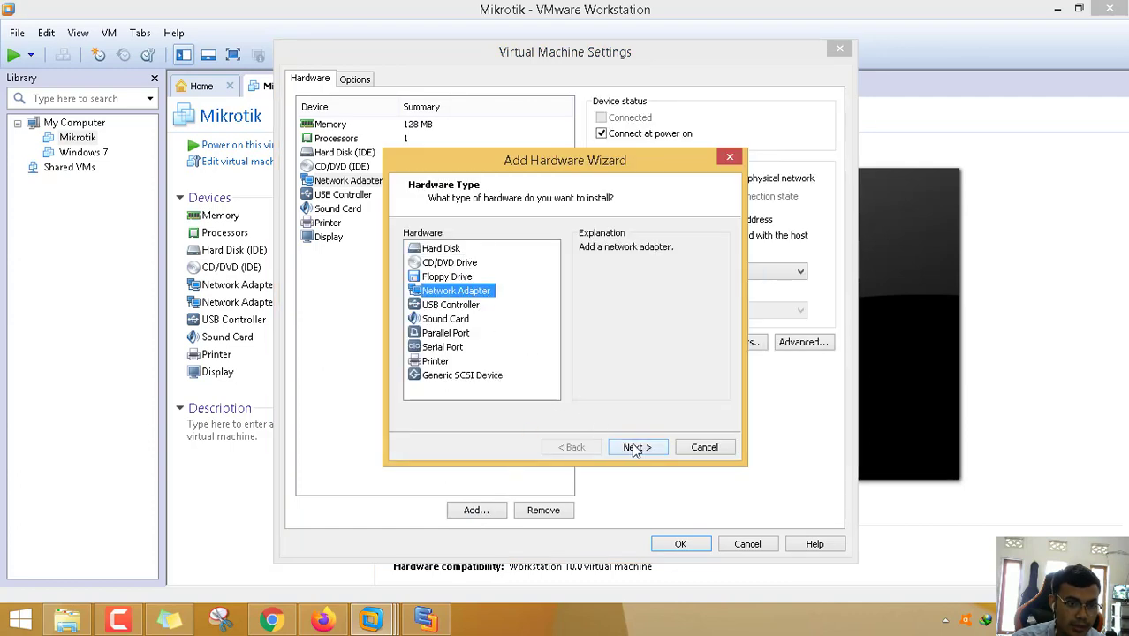
left_click(635, 450)
left_click(459, 326)
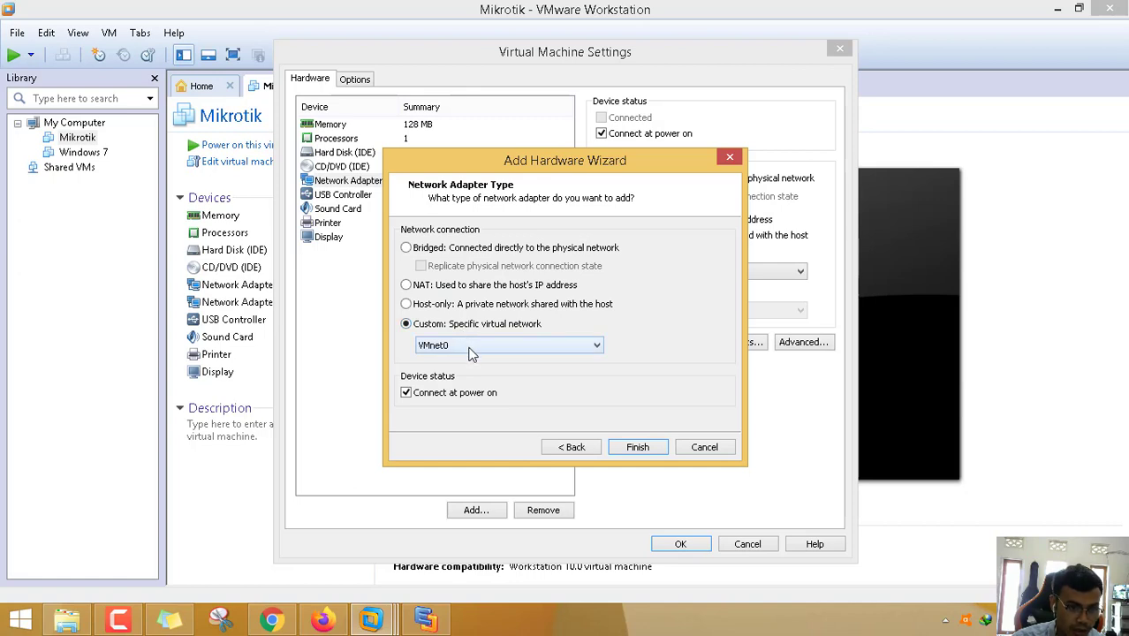
left_click(637, 448)
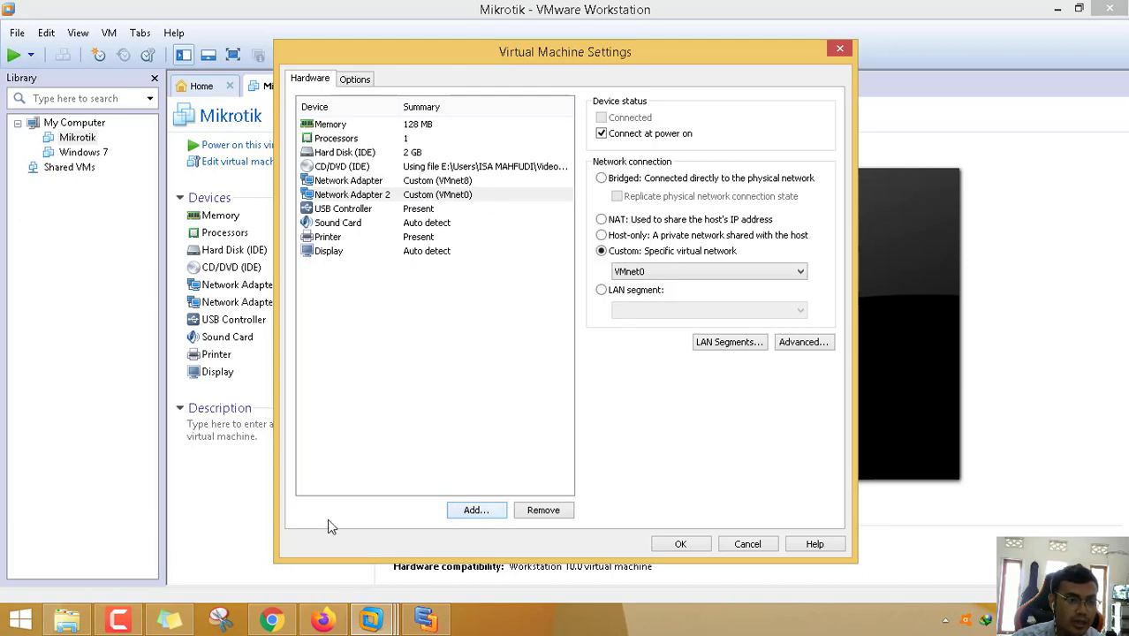
left_click(680, 544)
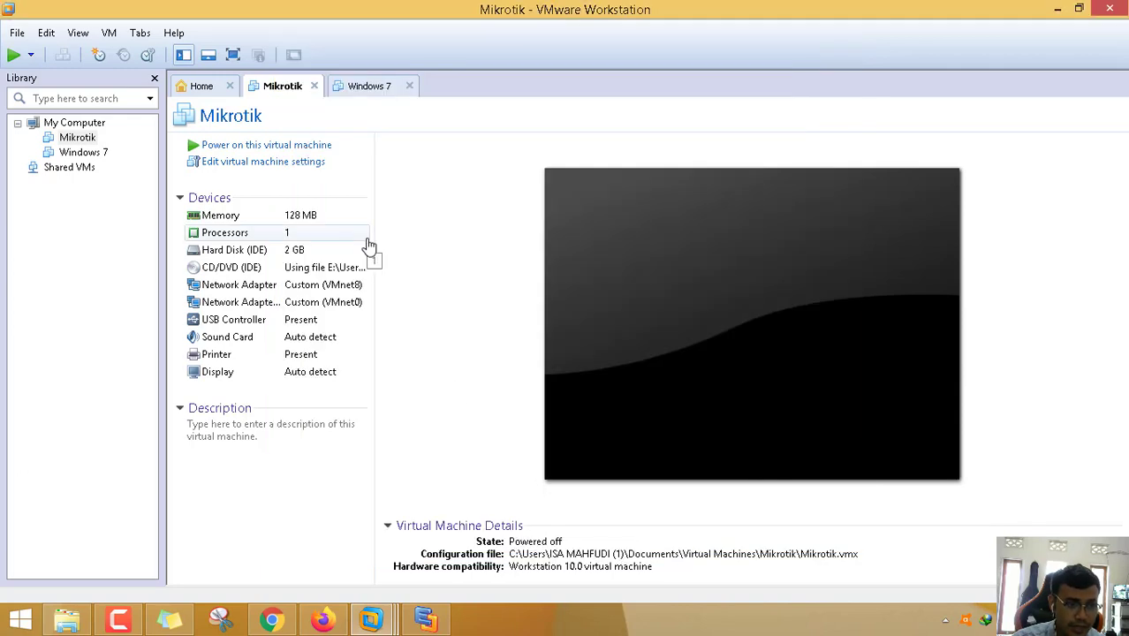
- Power on the Mikrotik and Windows 7 VMs, then direct keyboard input to the Mikrotik console
left_click(303, 146)
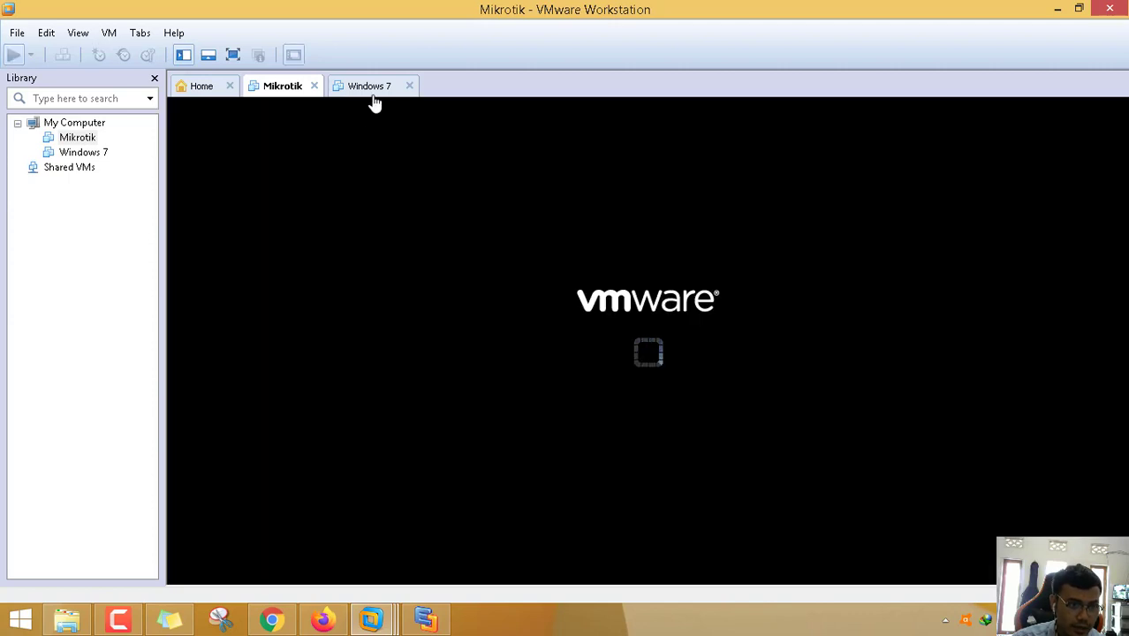
left_click(378, 91)
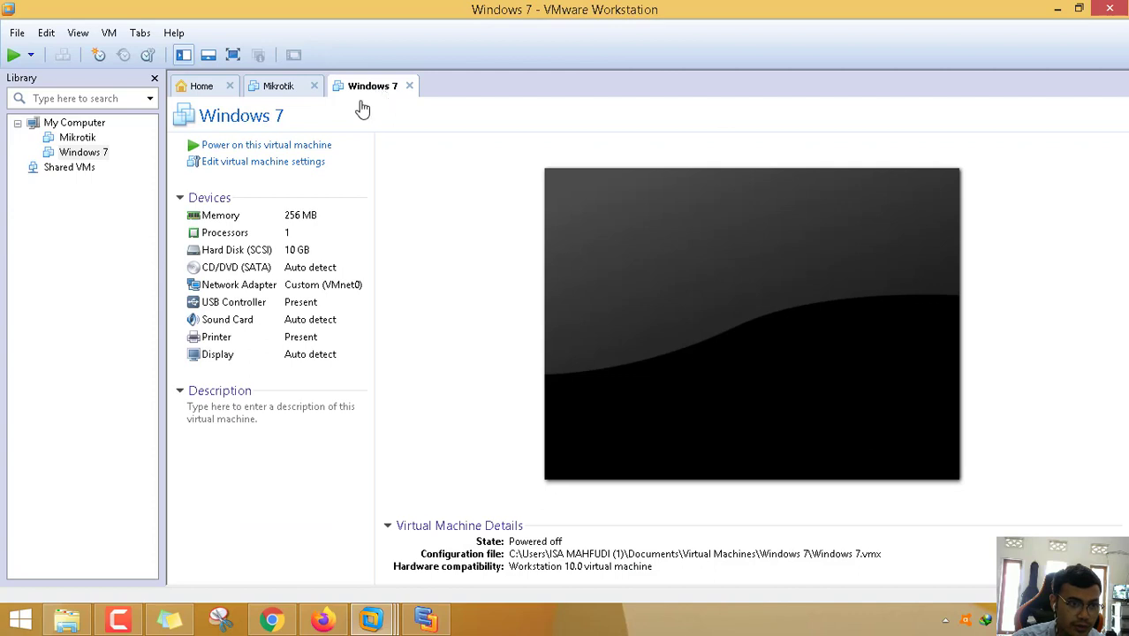
left_click(227, 147)
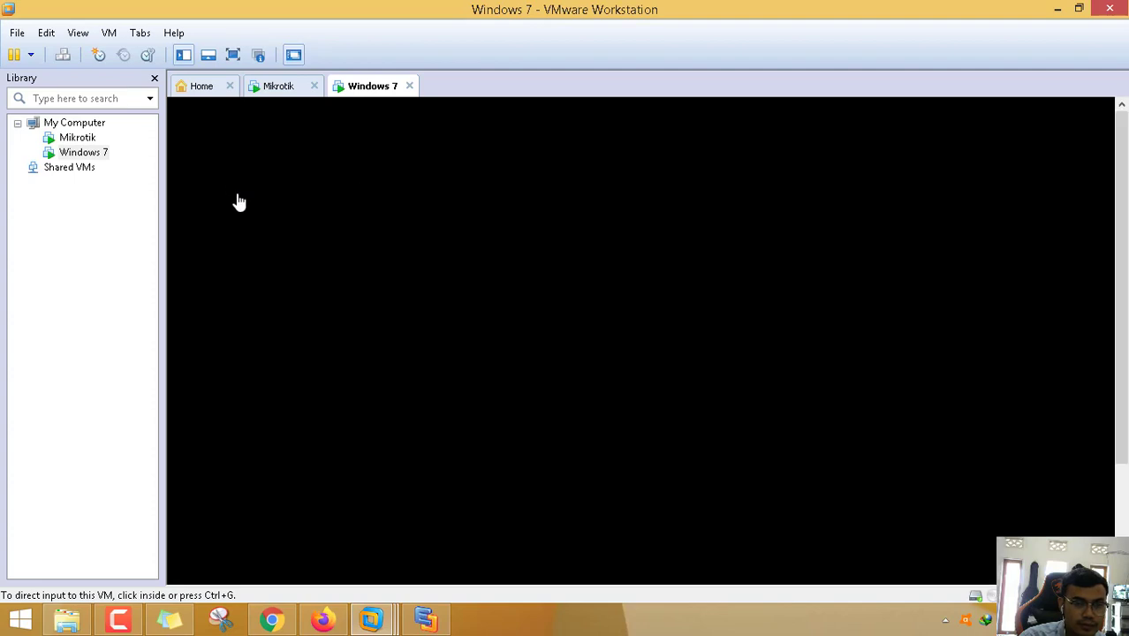
left_click(287, 92)
key("ctrl+g")
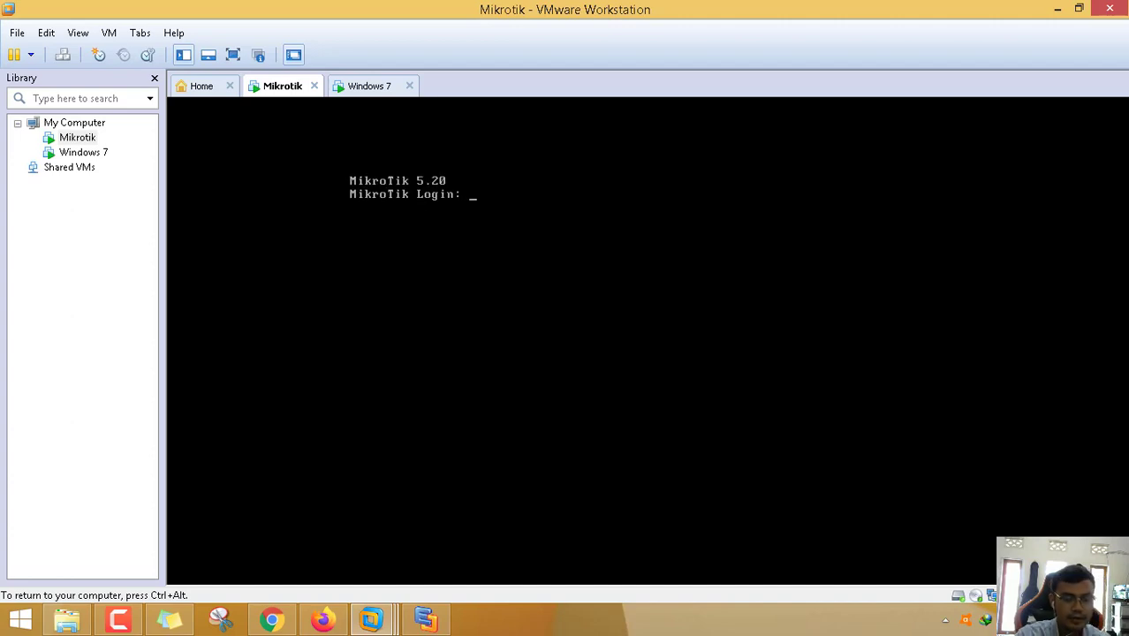
- Log in to the router as admin and list its current IP addresses
type("admi")
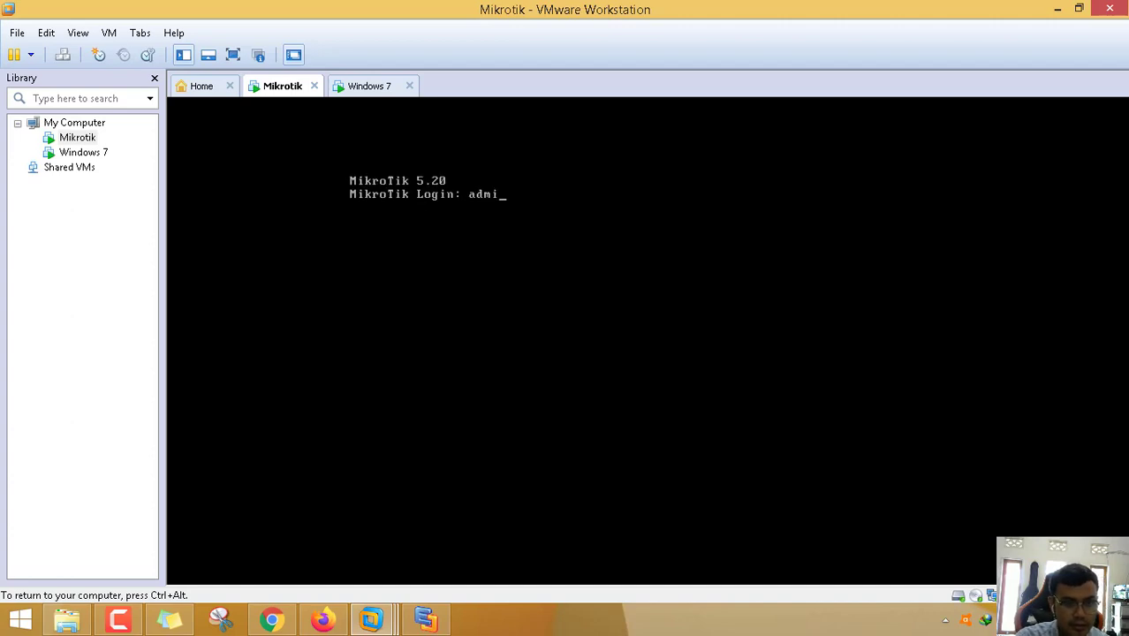
type("n")
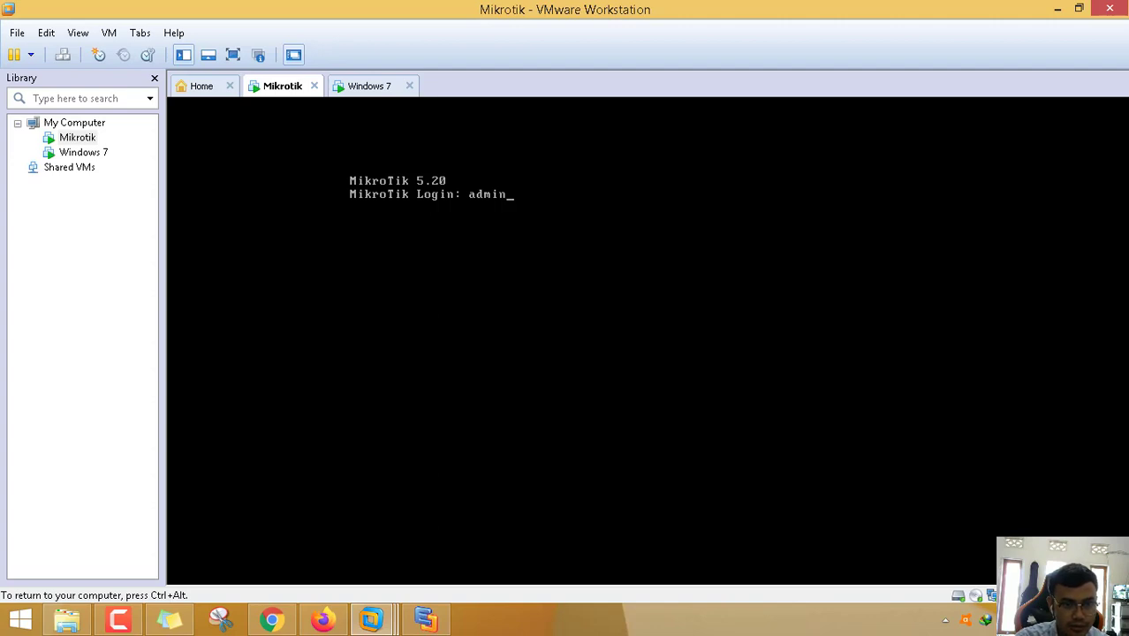
key("Return")
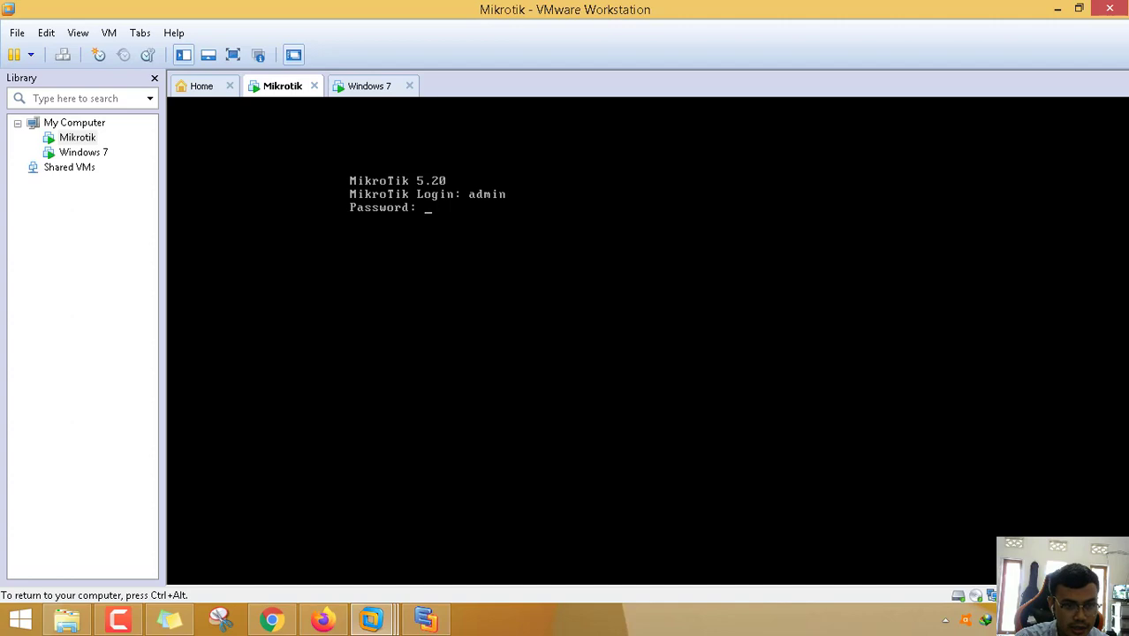
key("Return")
key("Return")
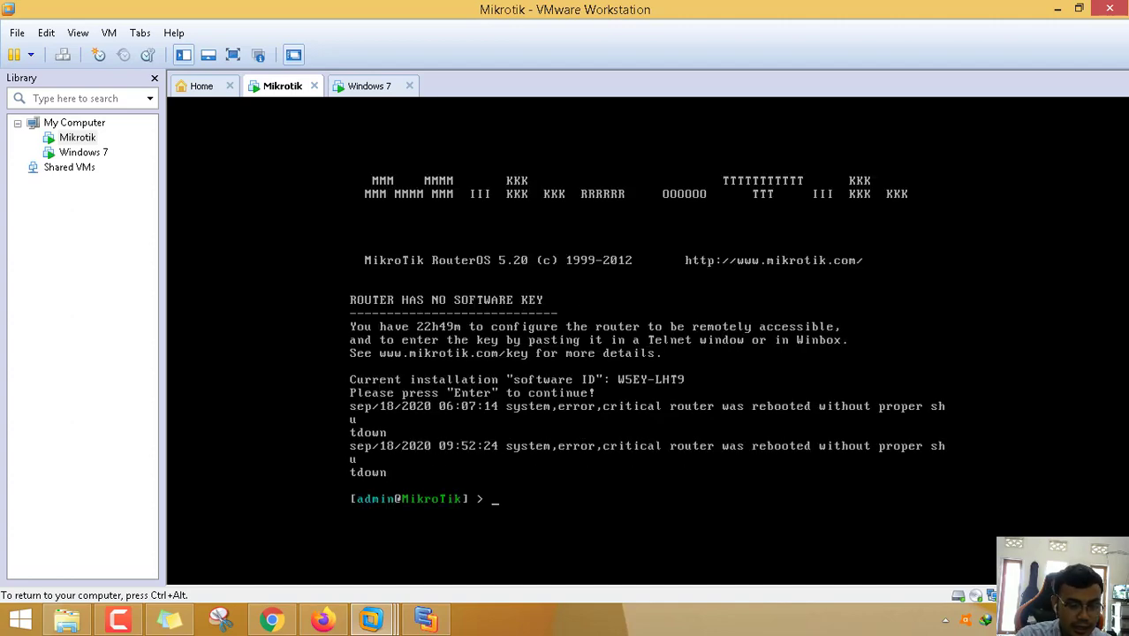
type("ip address pr")
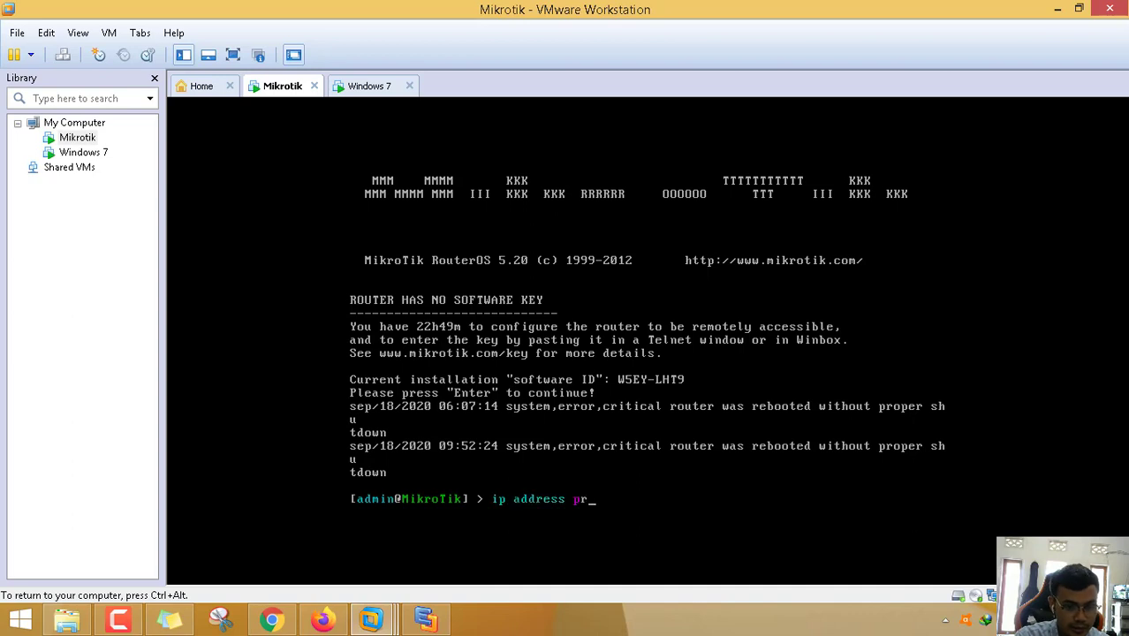
key("Tab")
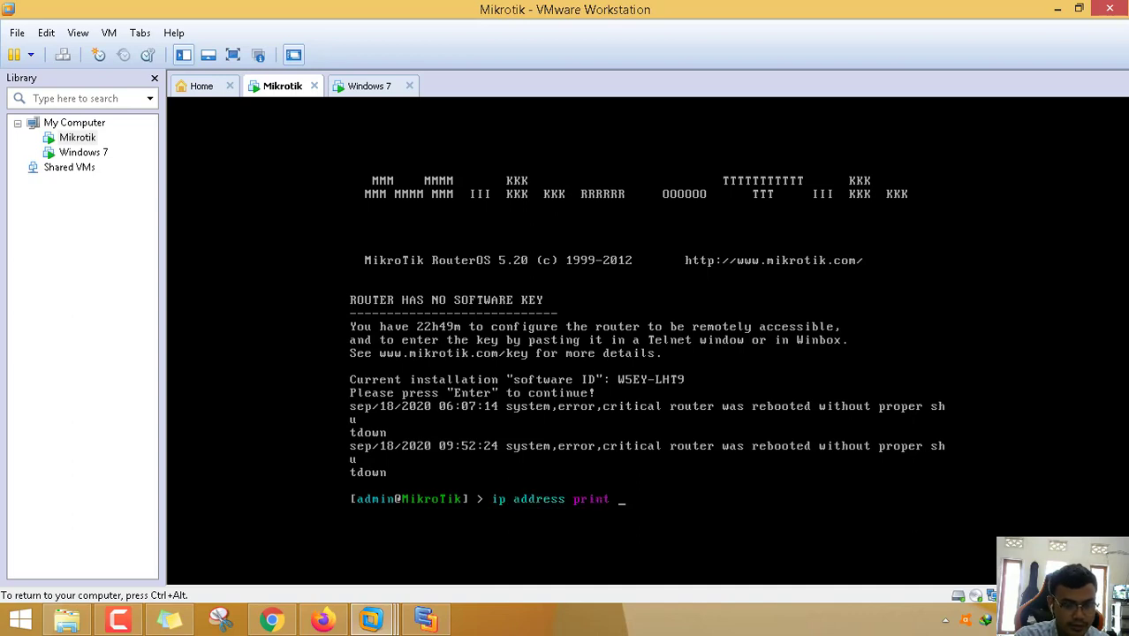
key("Return")
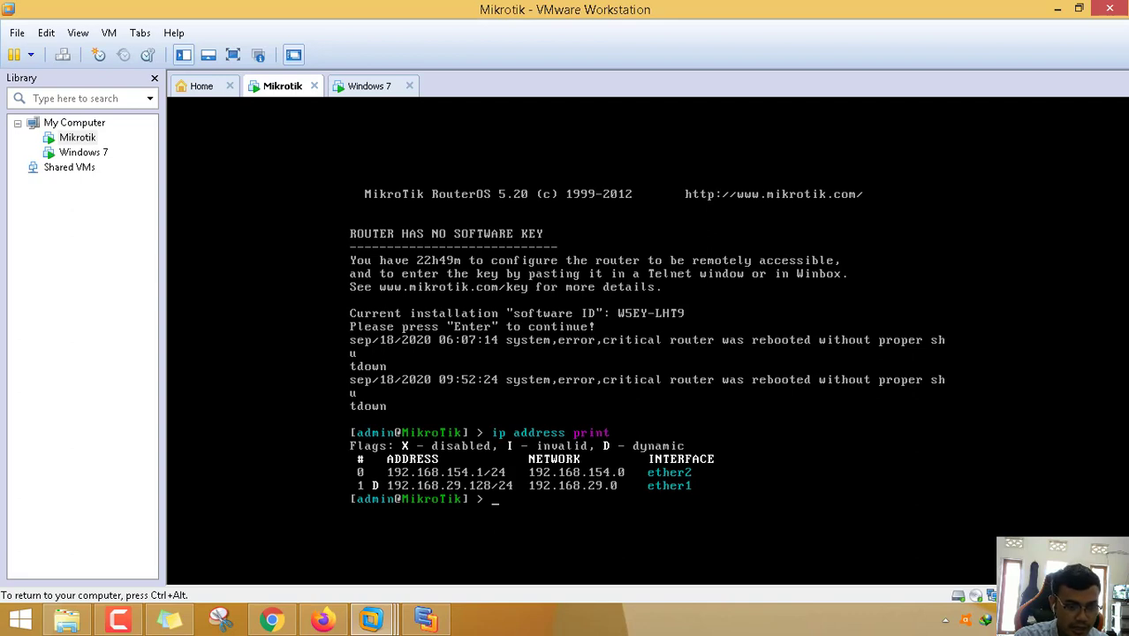
- Run system reset-configuration skip-backup=yes no-defaults=yes and confirm with y
type("sys")
key("Tab")
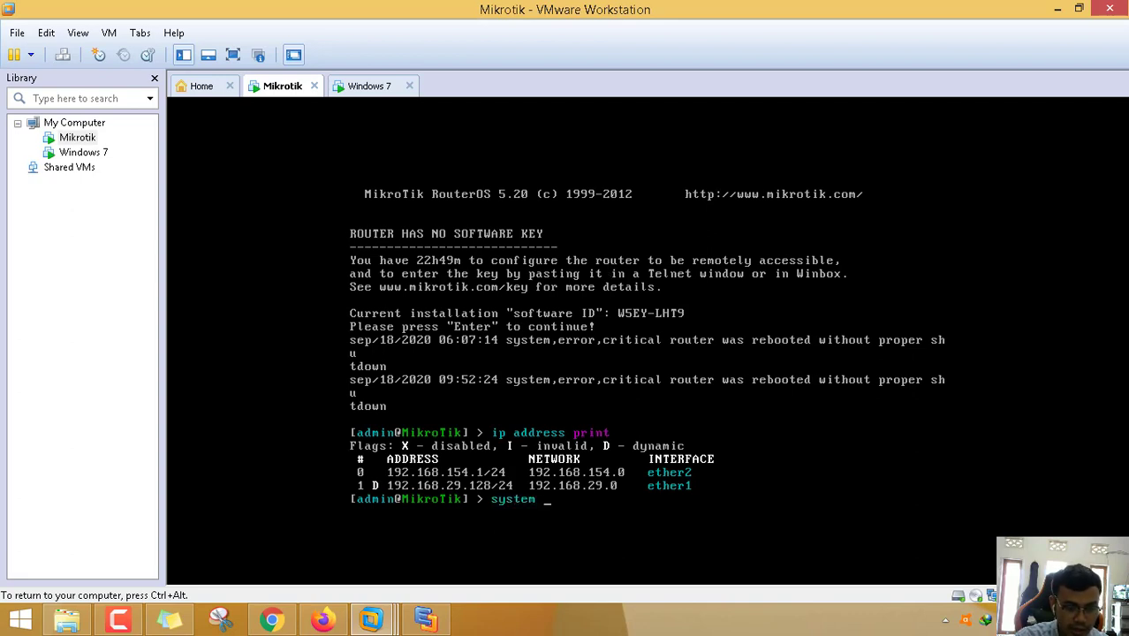
type("re")
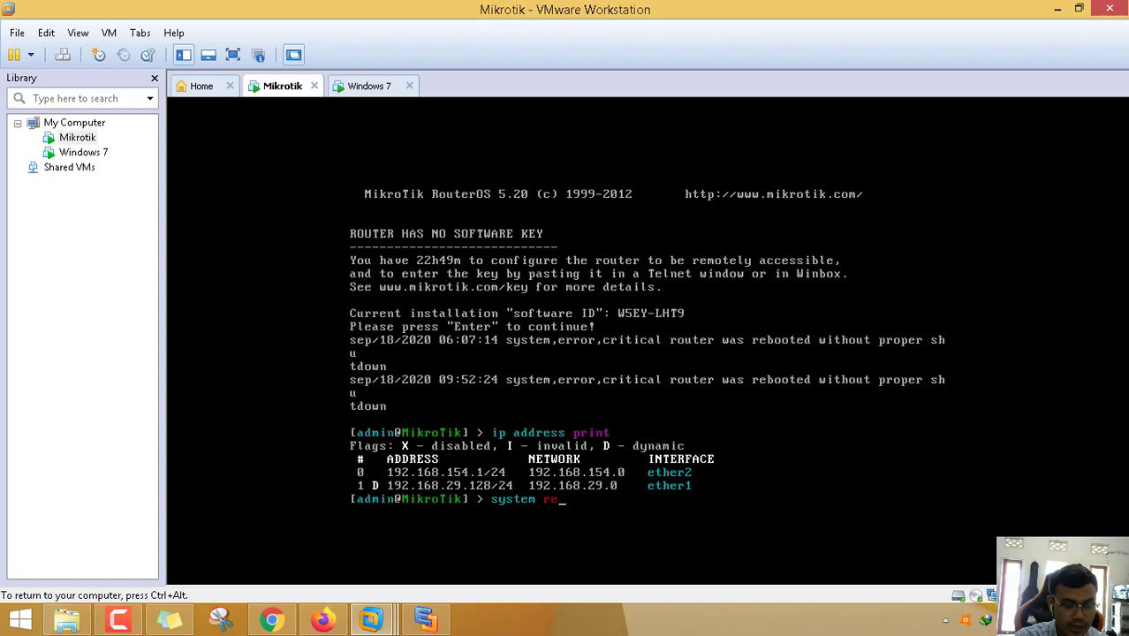
type("se")
key("Tab")
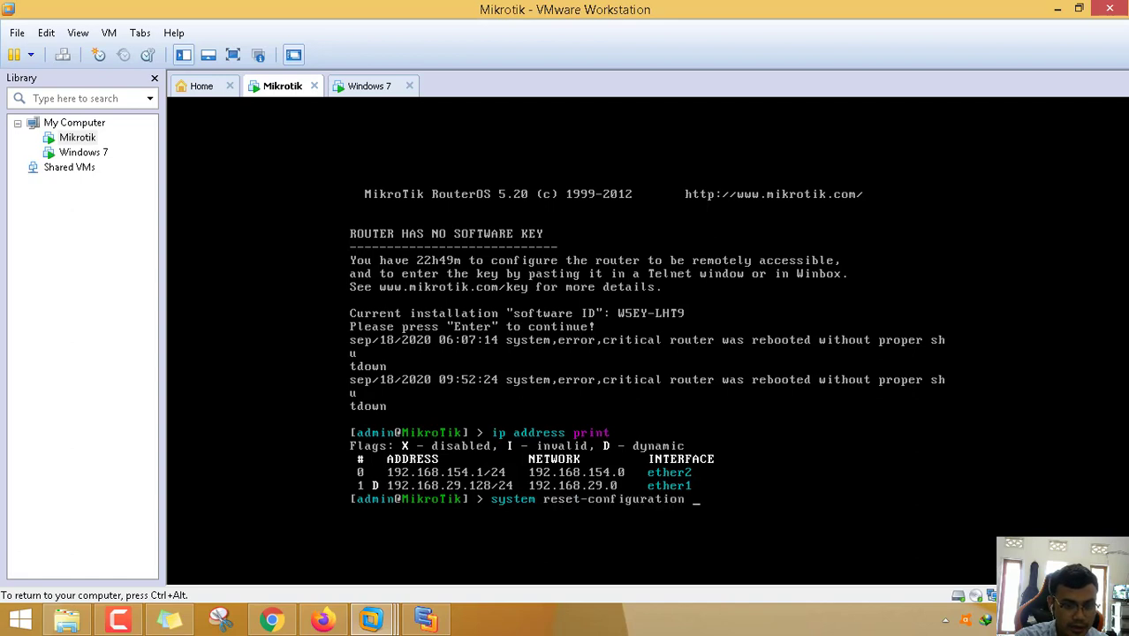
type("ski")
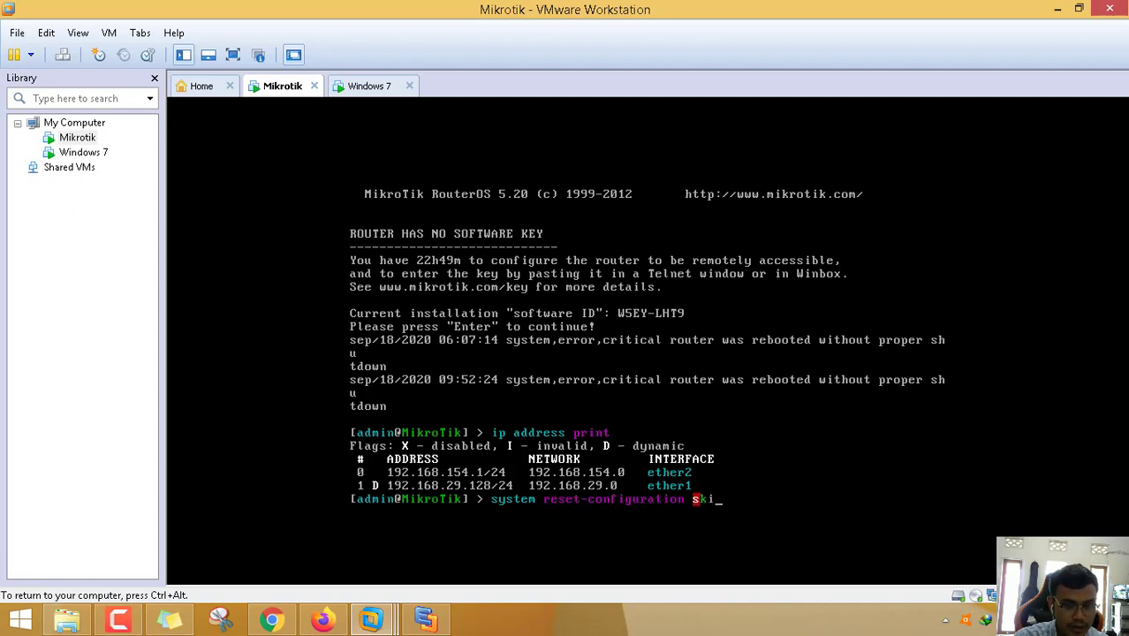
key("Tab")
type("yes")
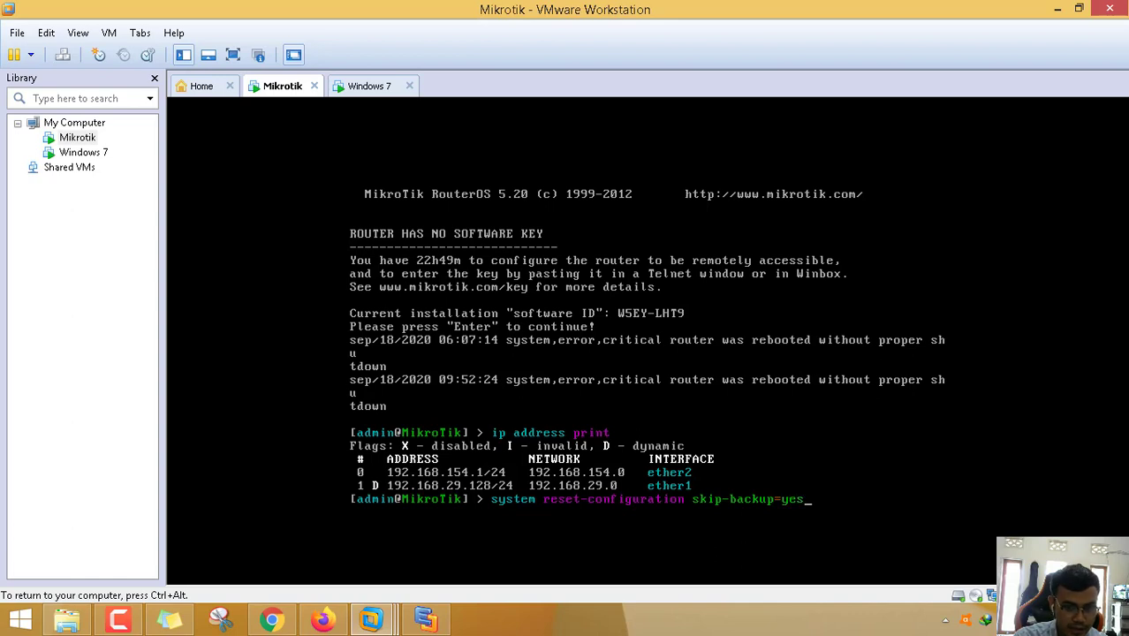
type(" no")
key("Tab")
type("yes")
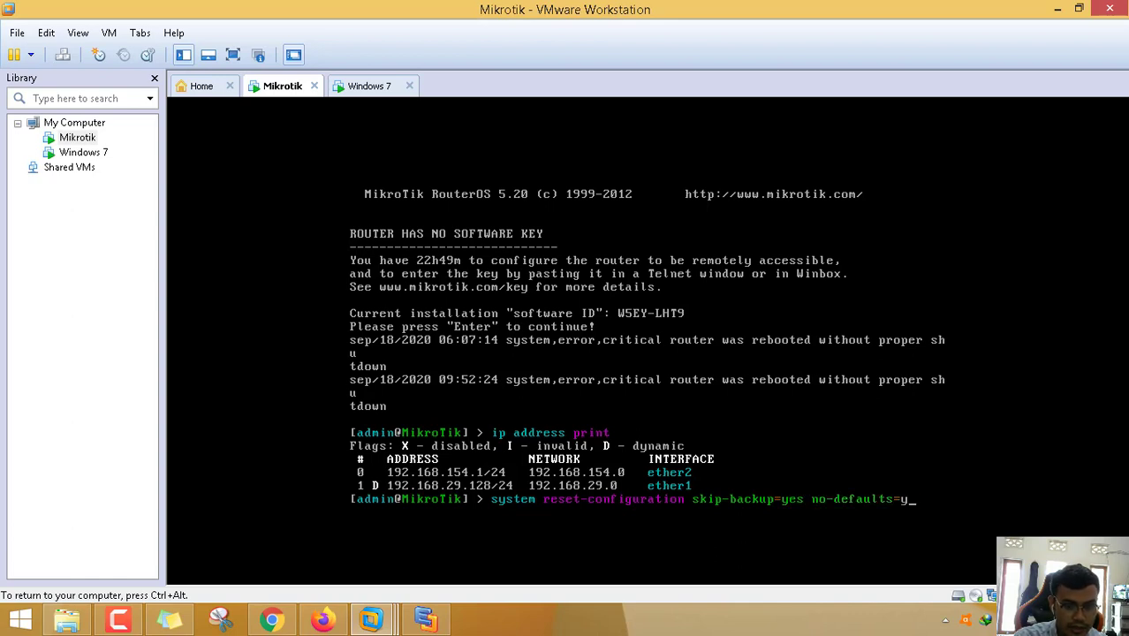
type(".")
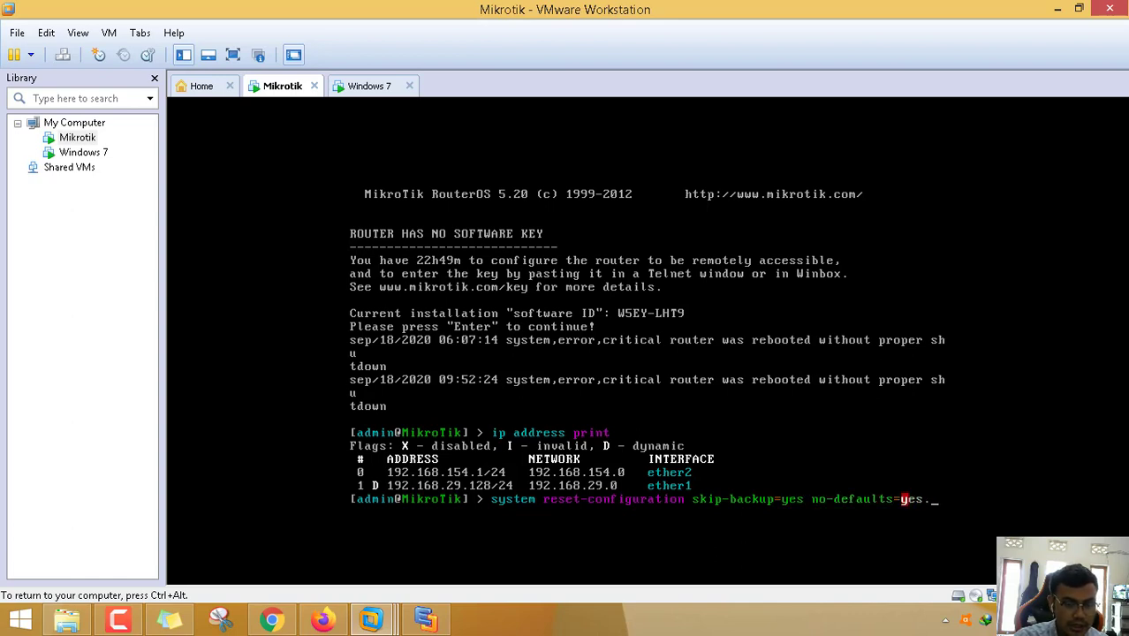
key("BackSpace")
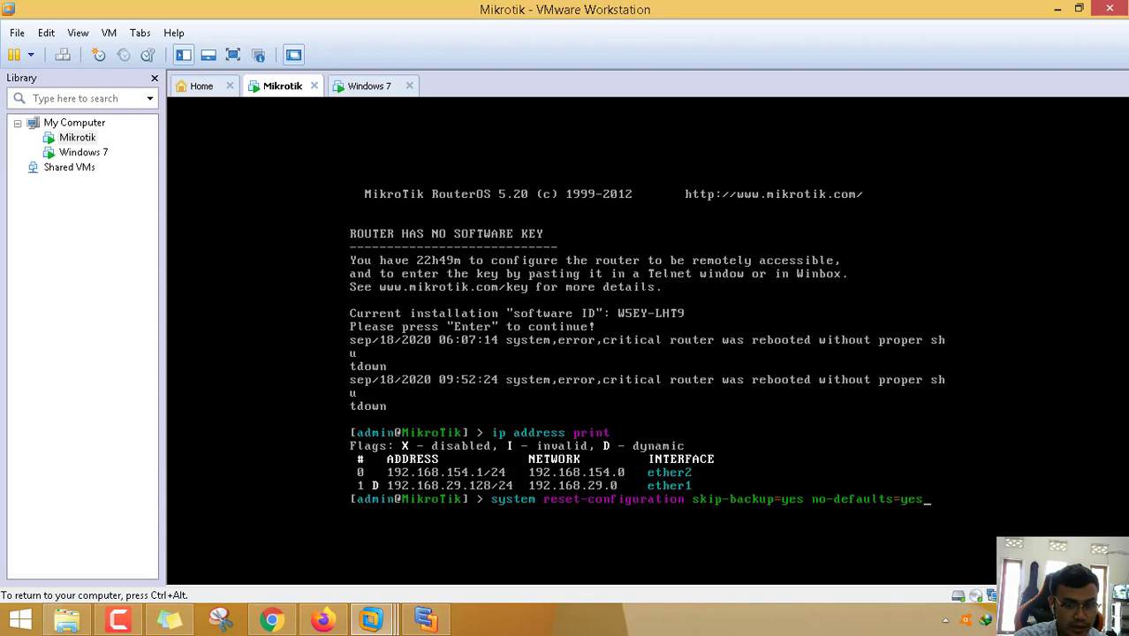
key("Return")
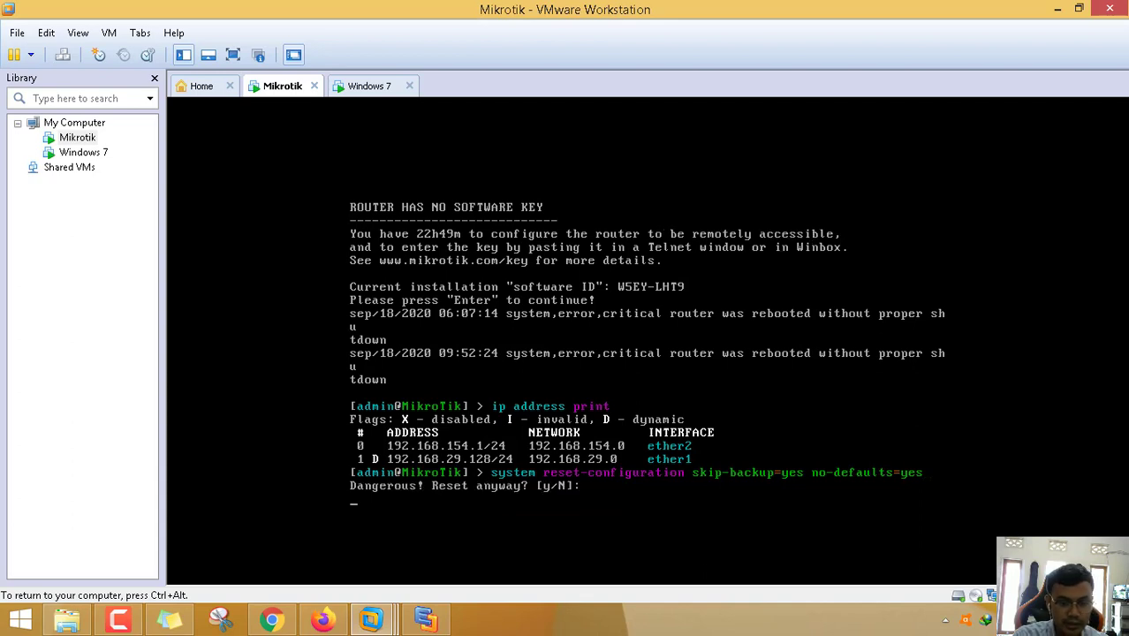
type("y")
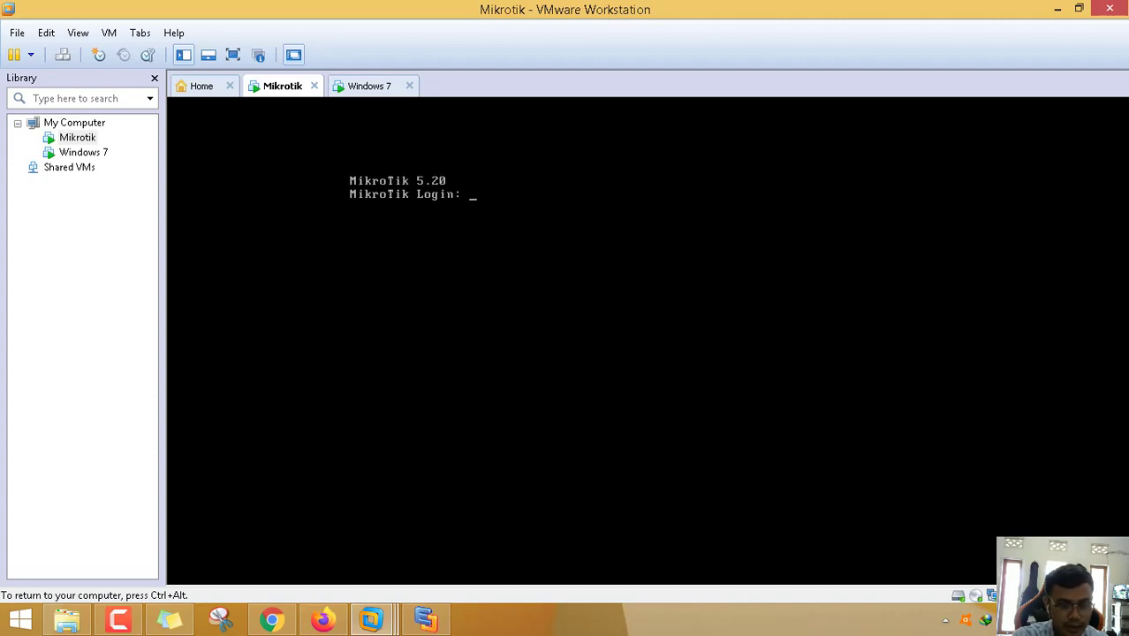
- Log in as admin with a blank password and run ip address print, showing no addresses
type("admin")
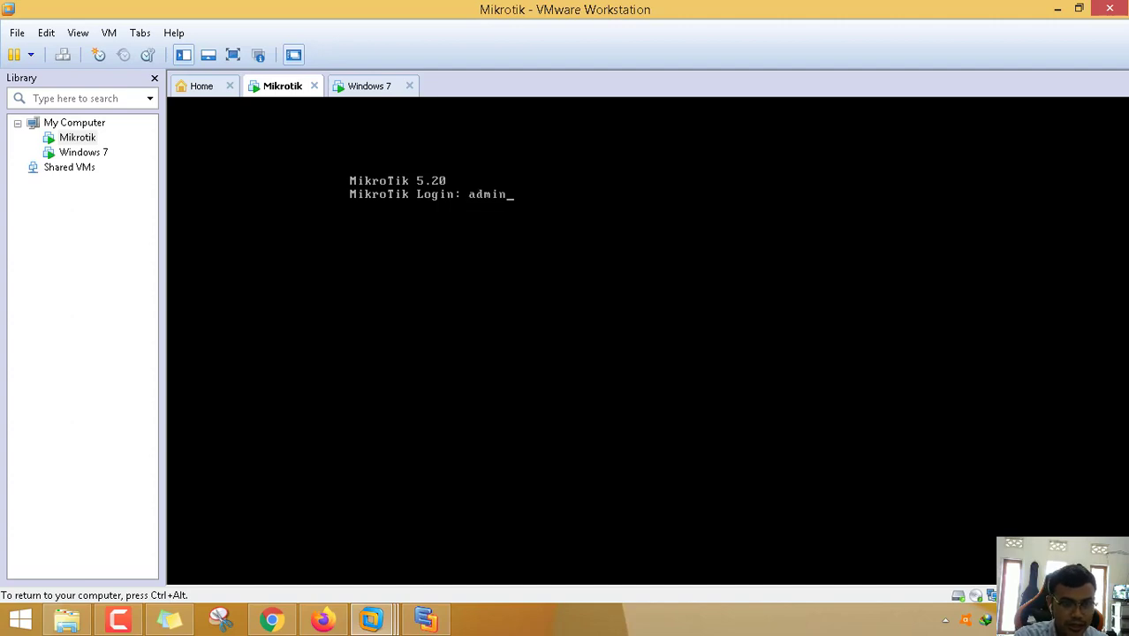
key("Return")
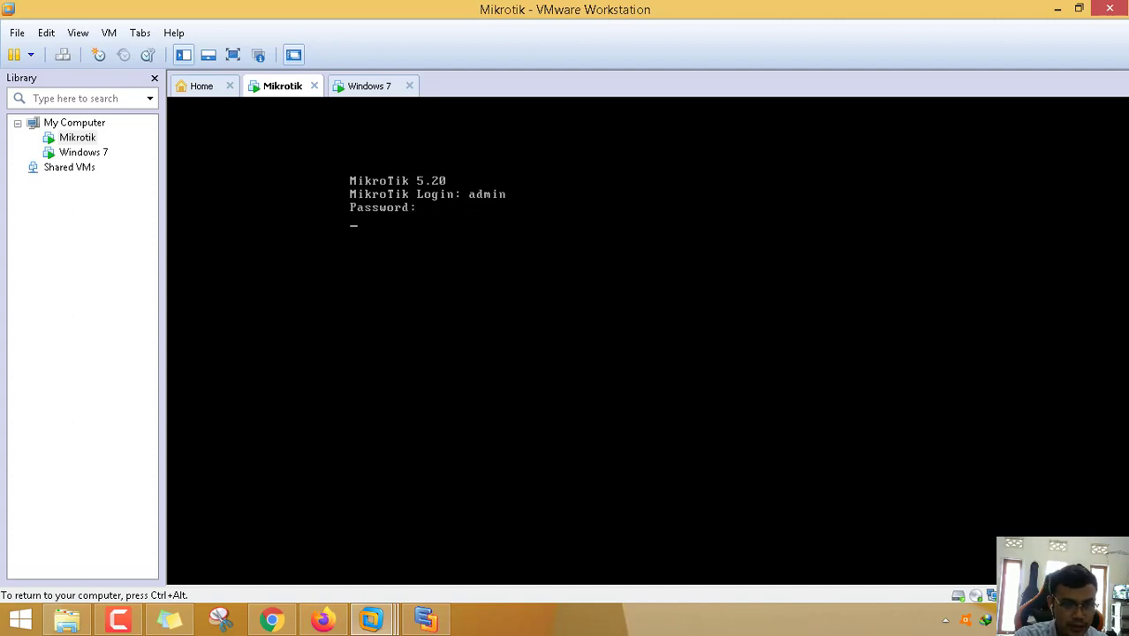
key("Return")
key("Return")
type("ip add")
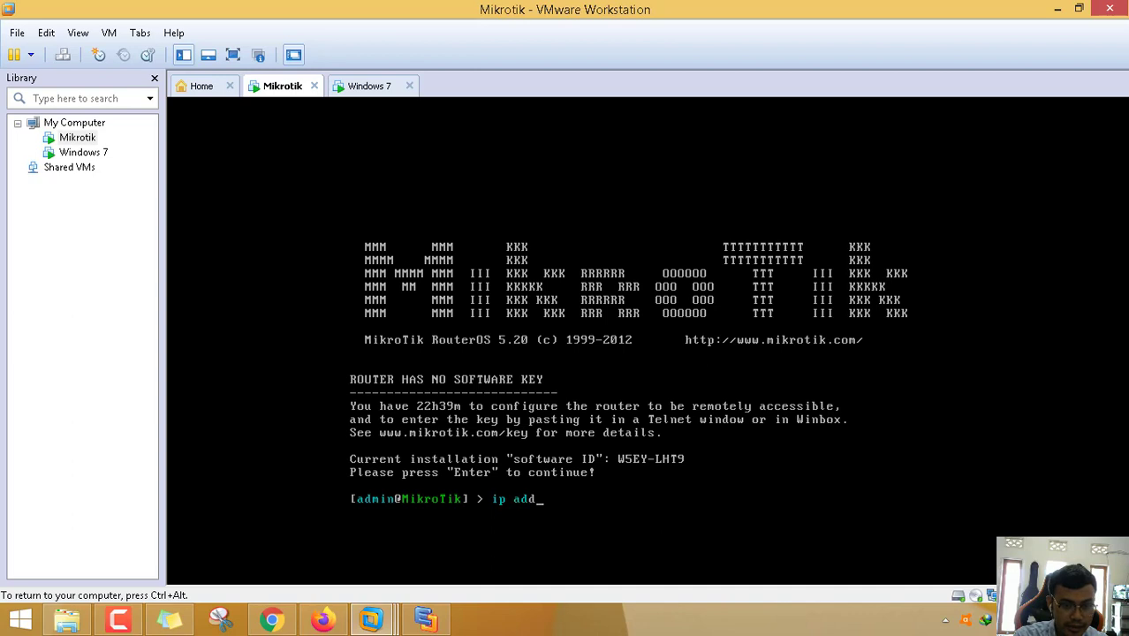
type("ress print")
key("Return")
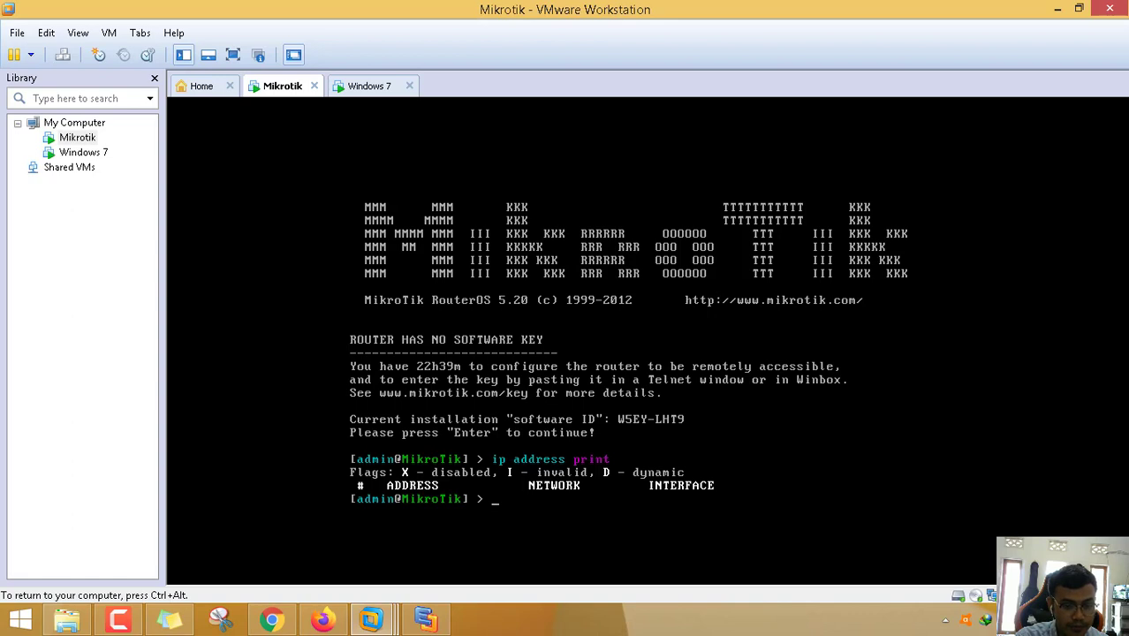
- Add a DHCP client on ether1 and verify the dynamic 192.168.29.128/24 address
type("ip dh")
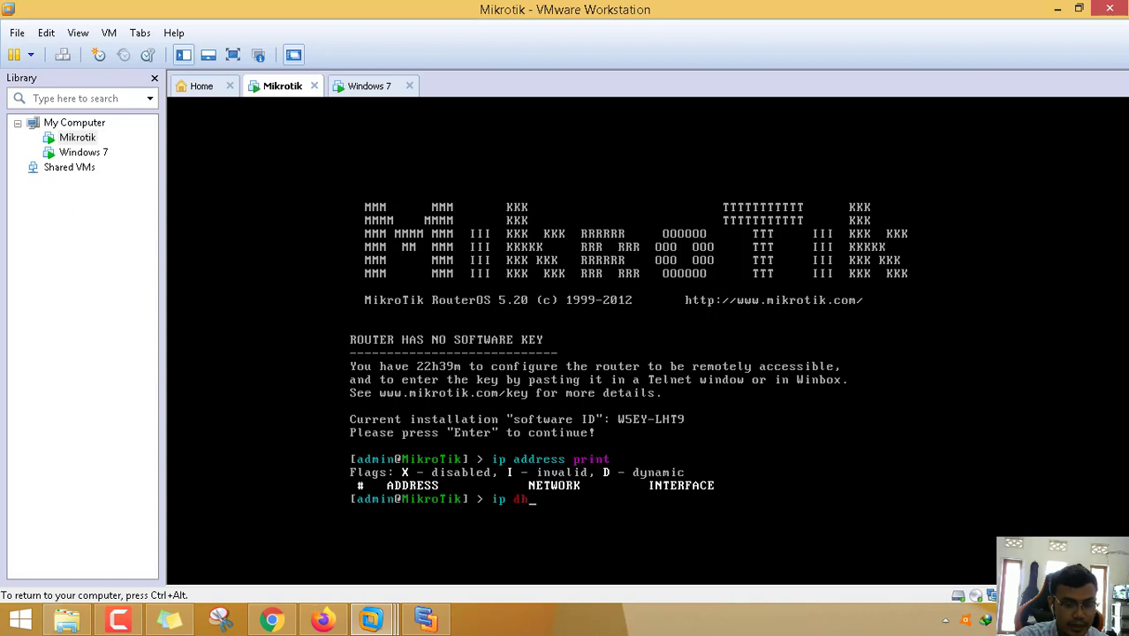
type("cp-c")
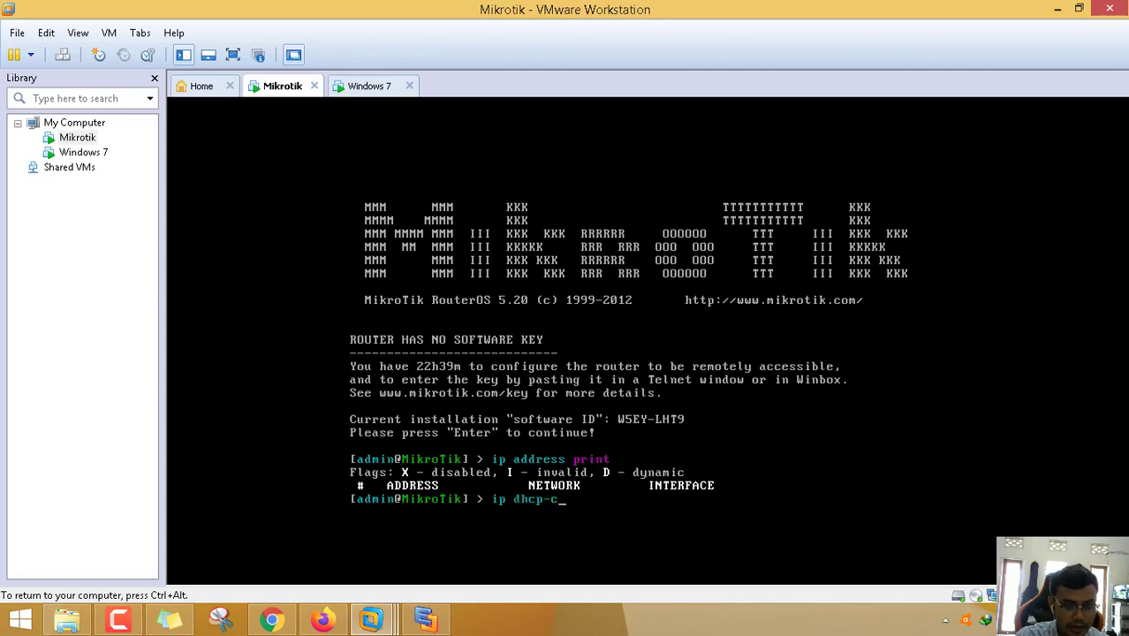
type("lient a")
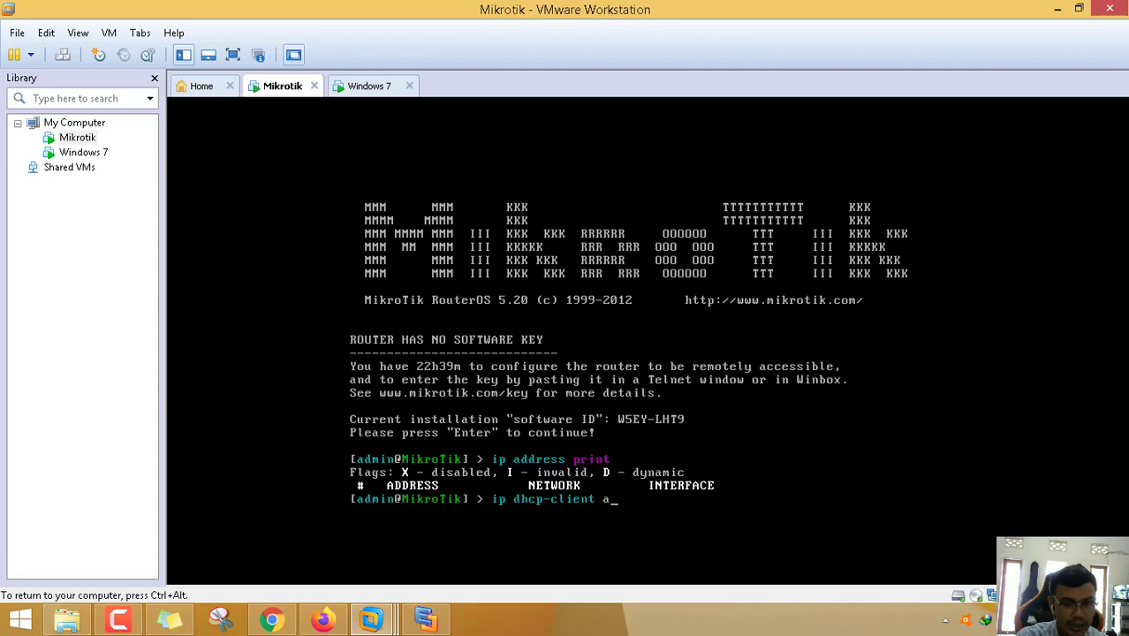
type("dd interface=")
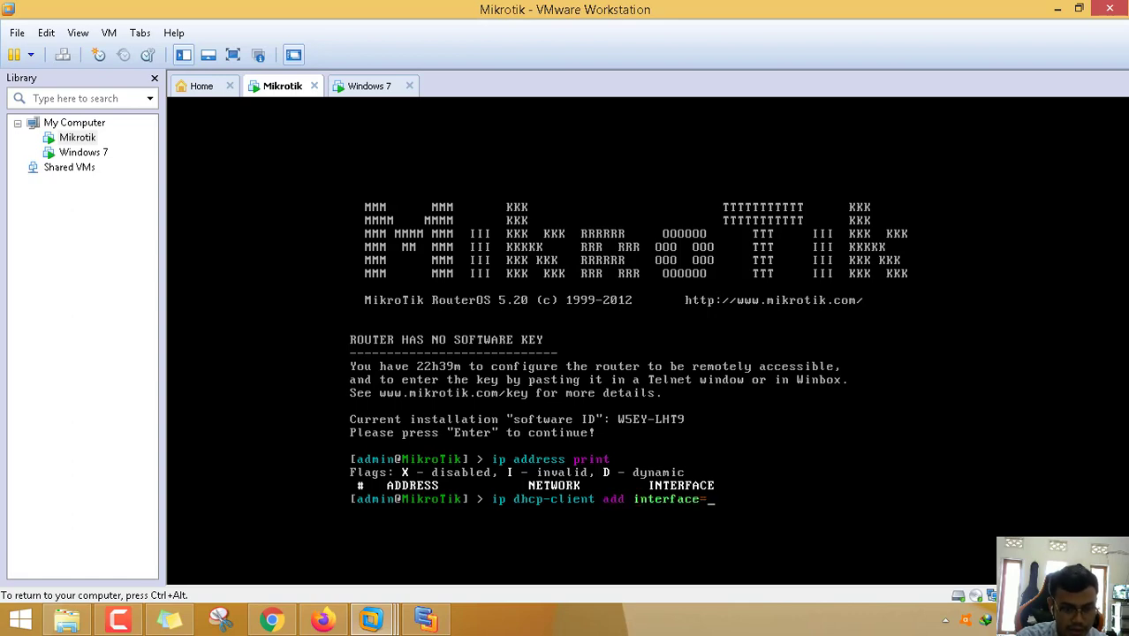
type("ether")
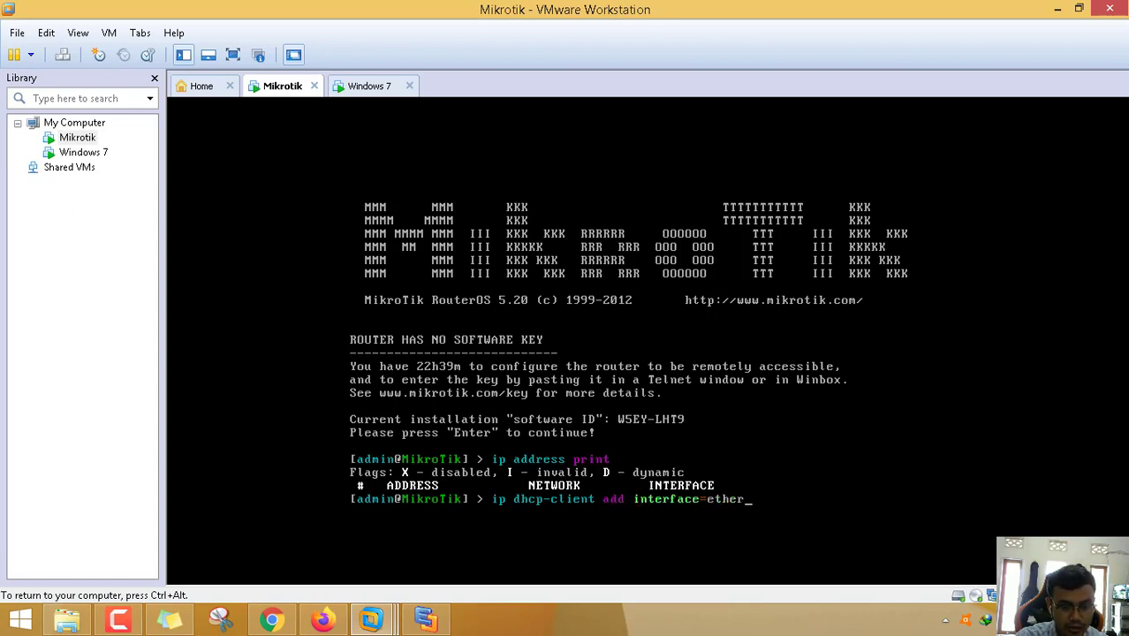
type("1")
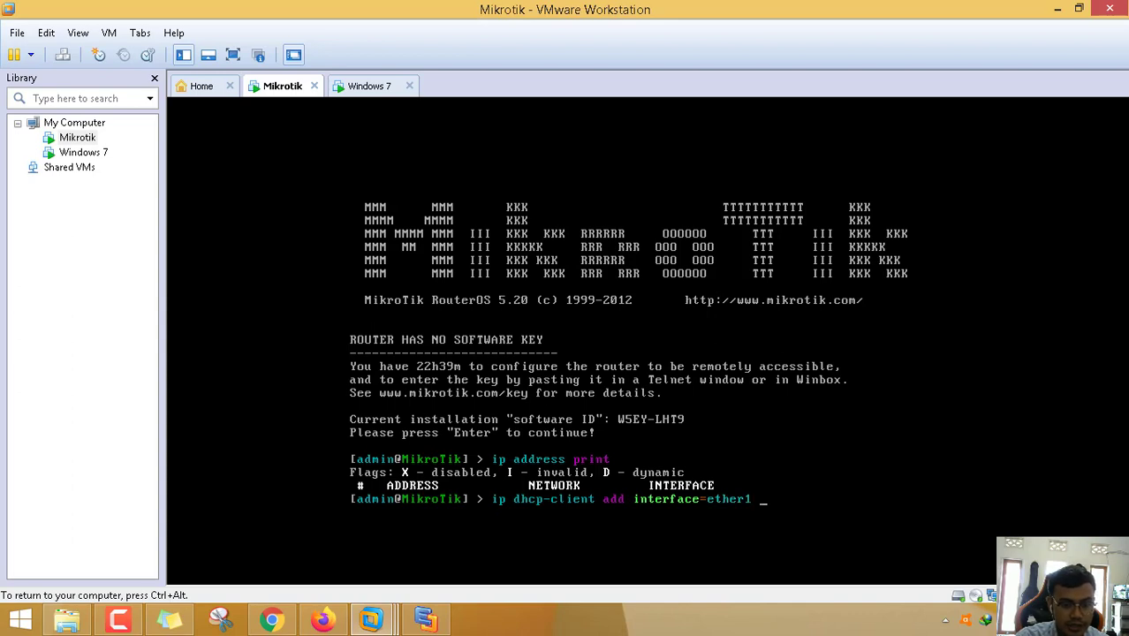
type(" disabled=no")
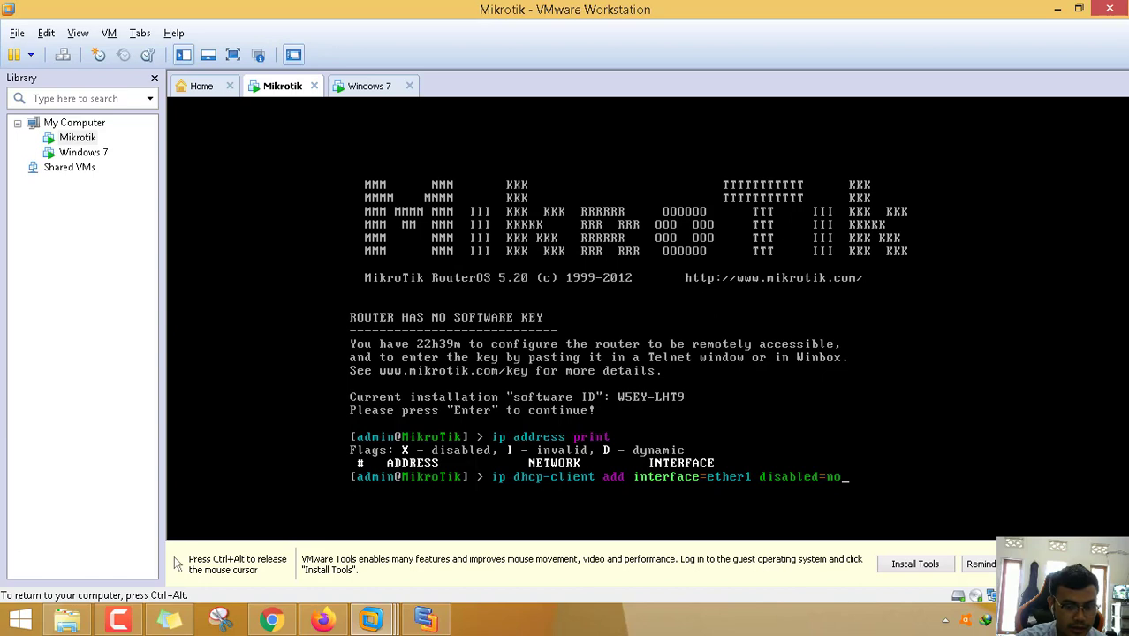
key("Return")
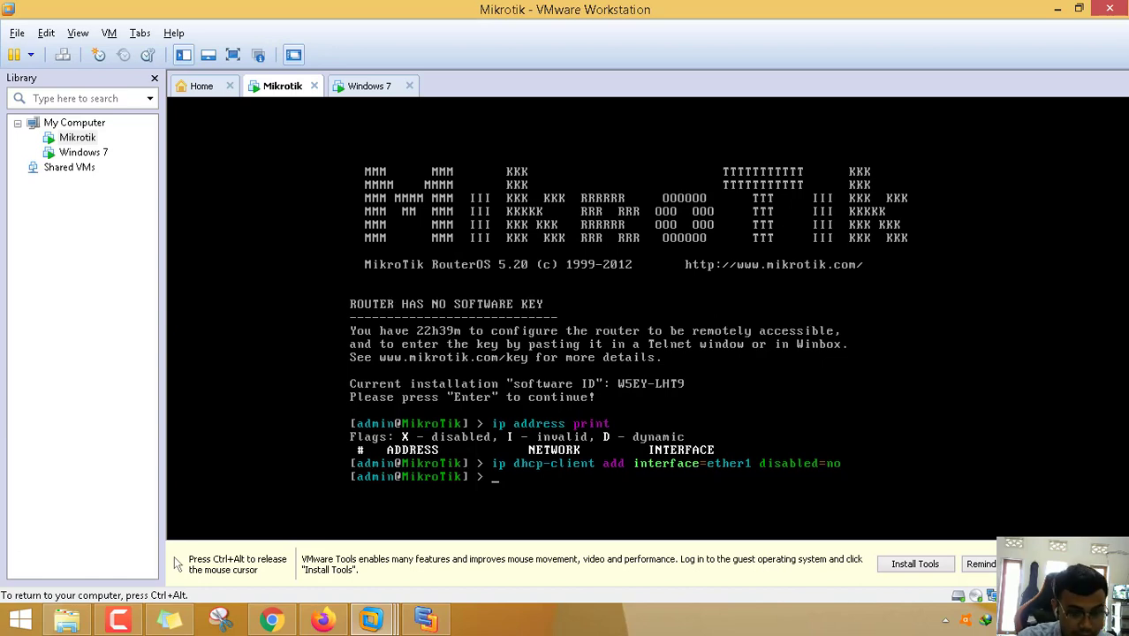
type("ip address prin")
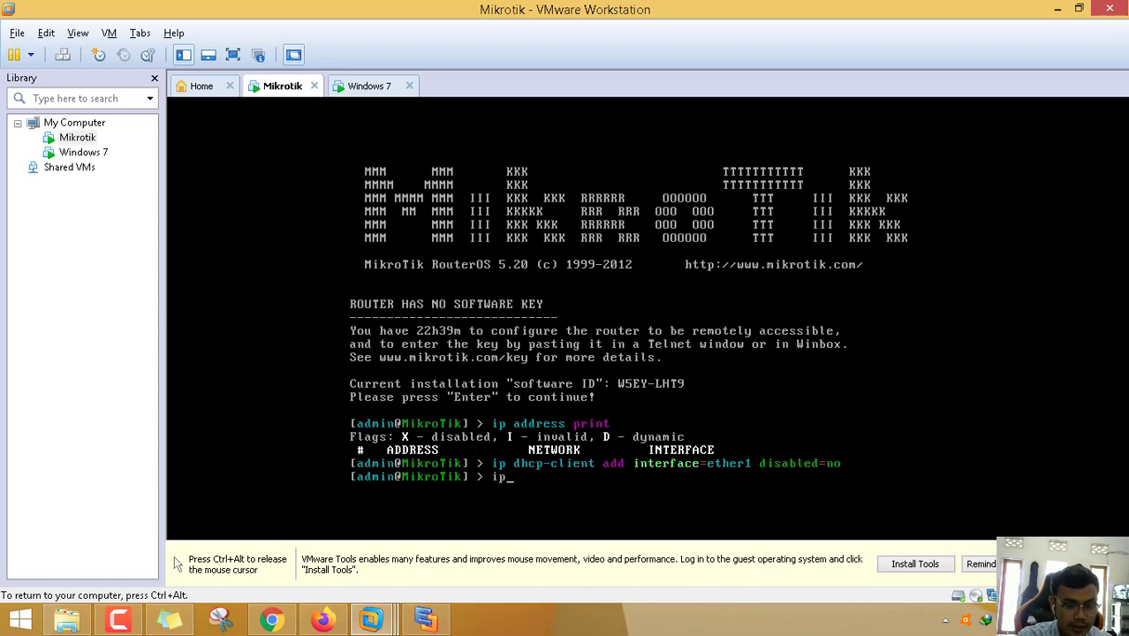
type("t")
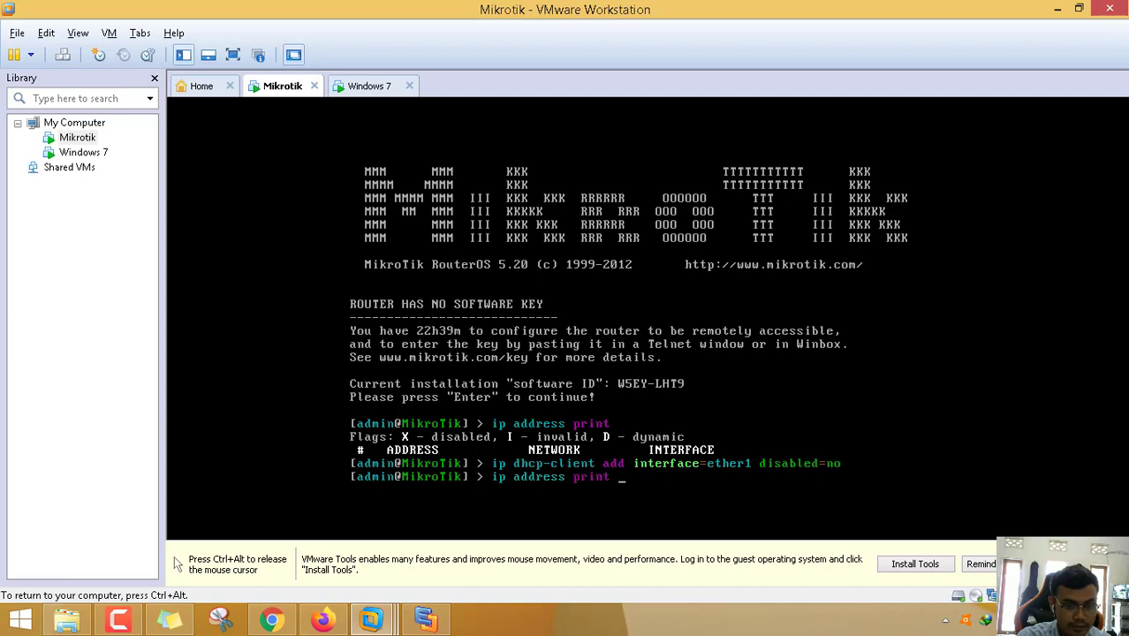
key("Return")
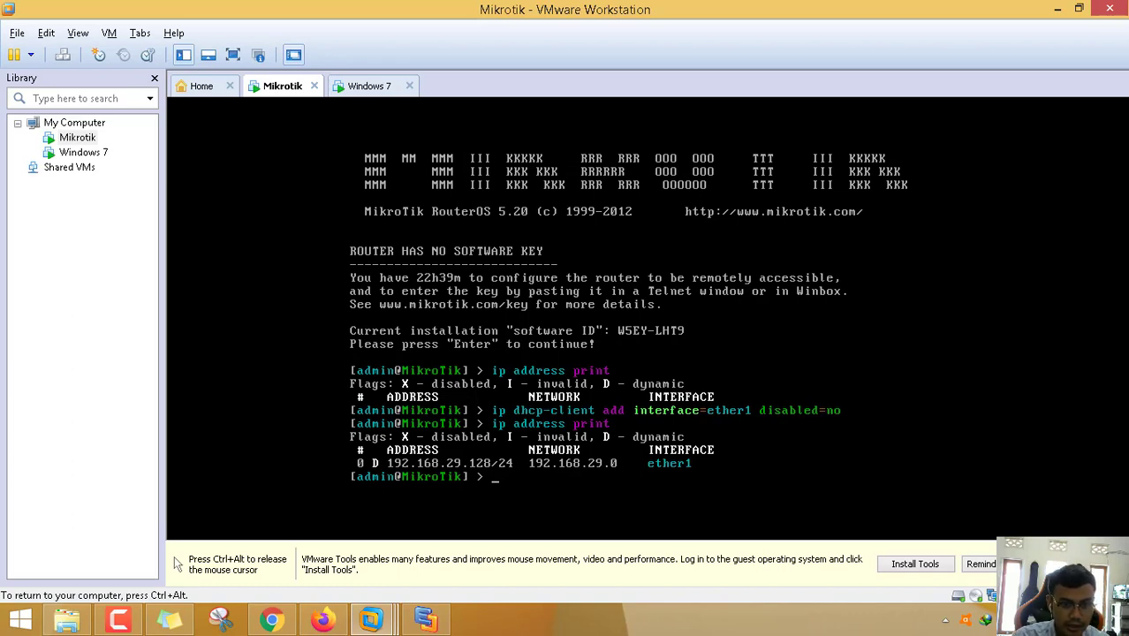
- Check the host computer's network connections, then return input to the router VM
key("ctrl+alt")
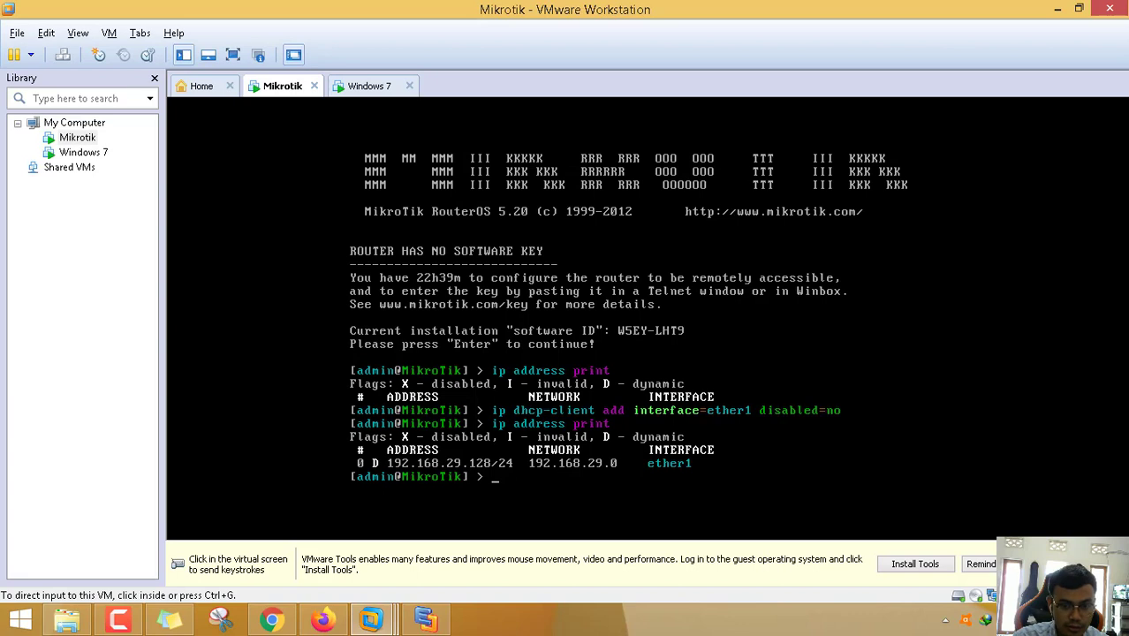
key("alt+Tab")
left_click(1024, 620)
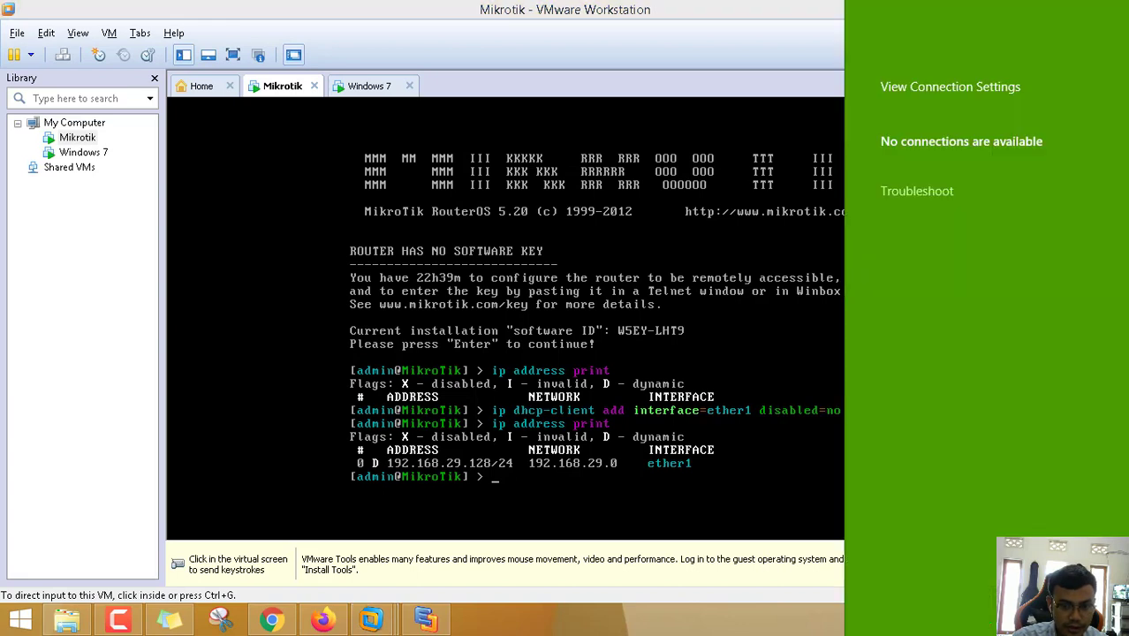
left_click(605, 461)
left_click(526, 470)
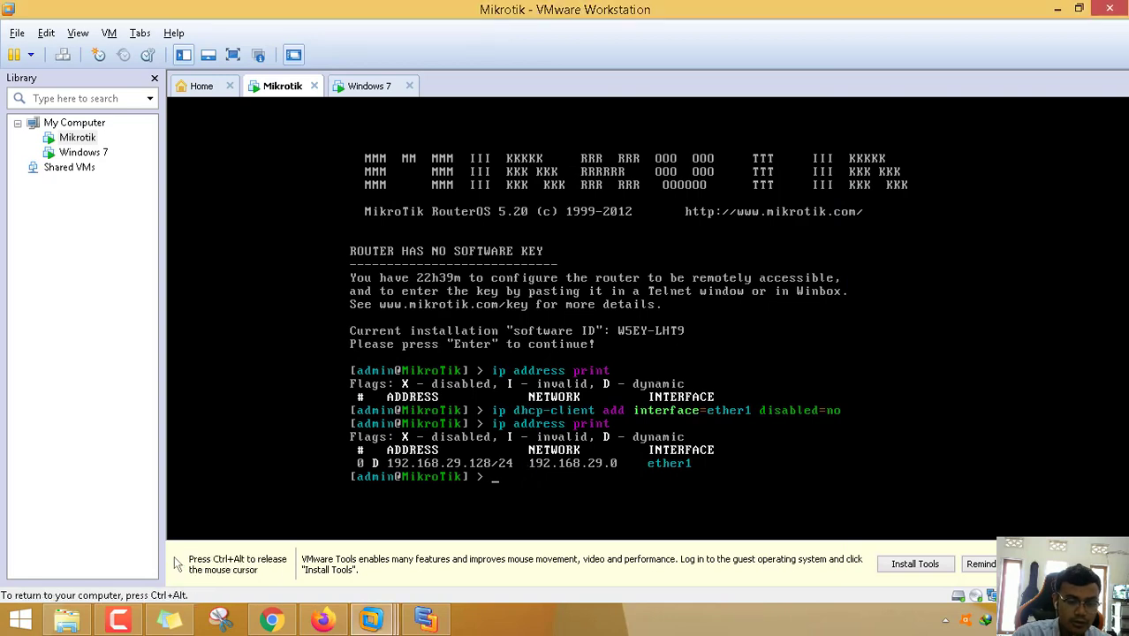
- Ping google.com from the router and stop it to read the 0% loss summary
type("ping ")
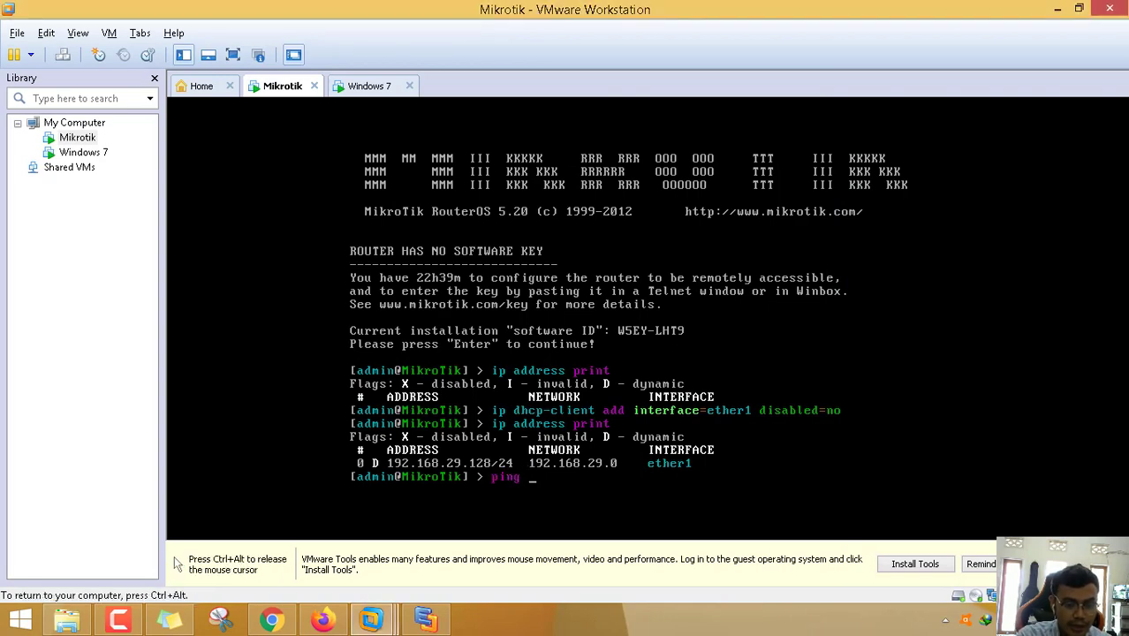
type("goo")
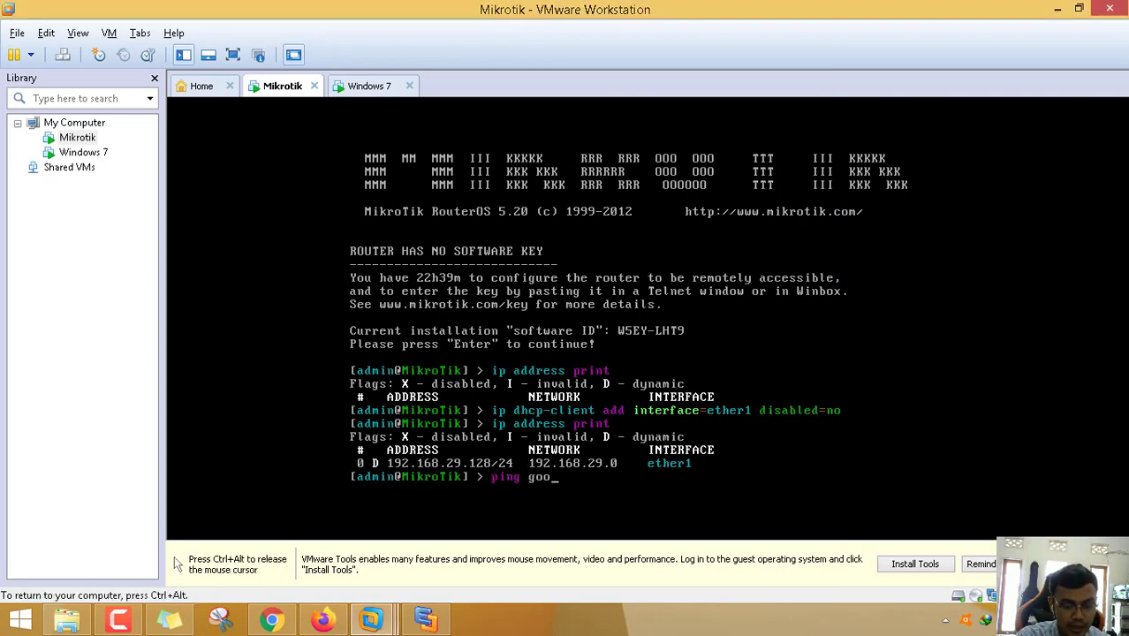
type("gle")
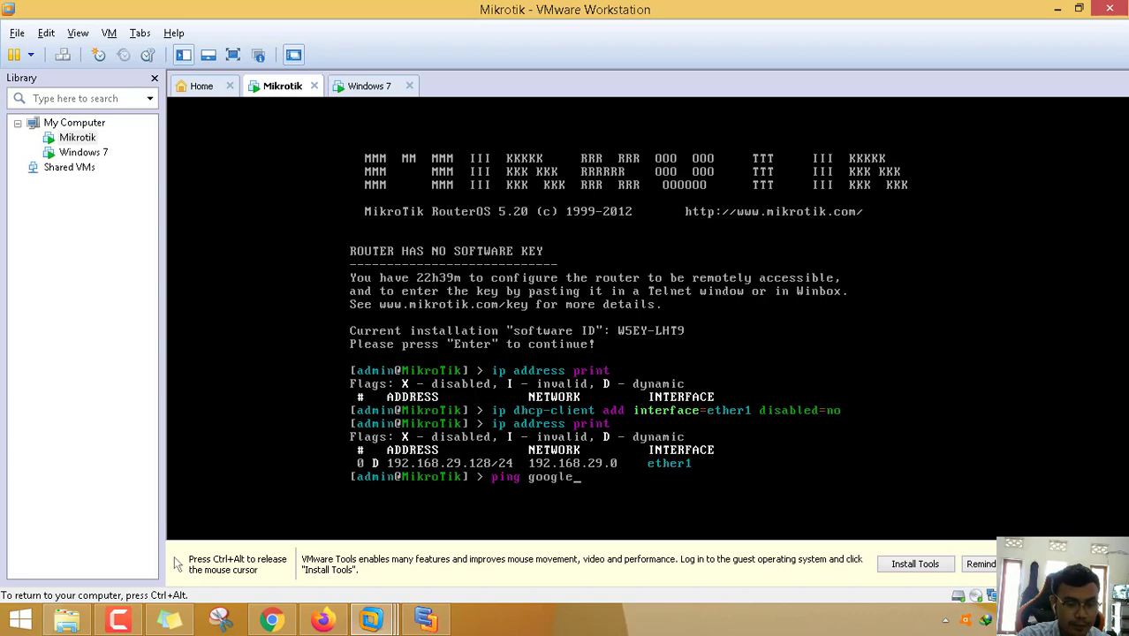
type(".com")
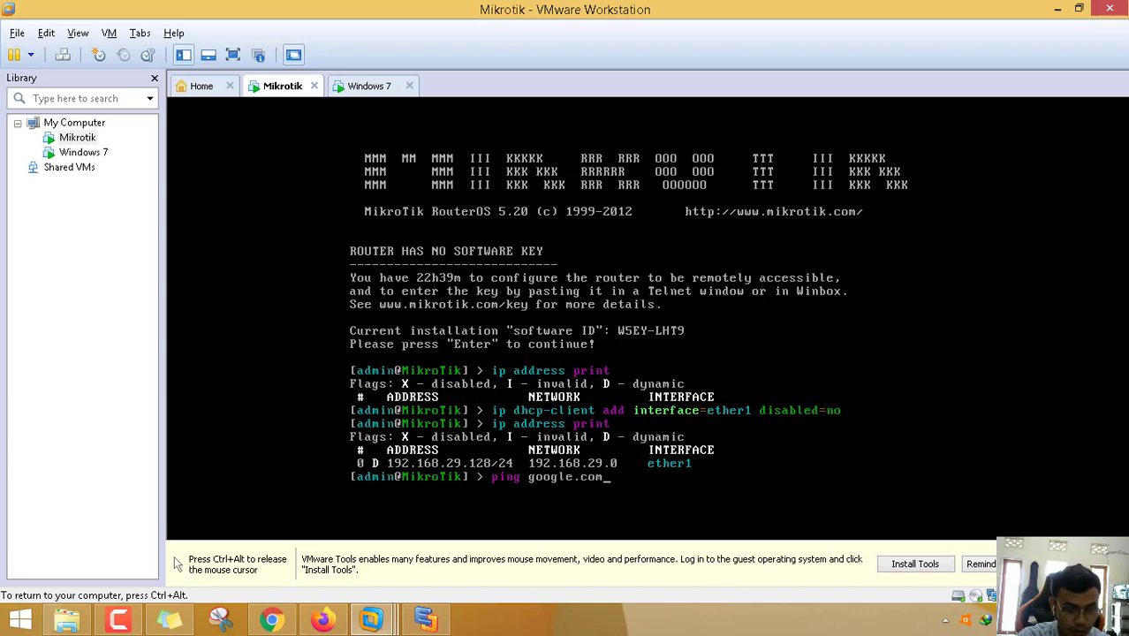
key("Return")
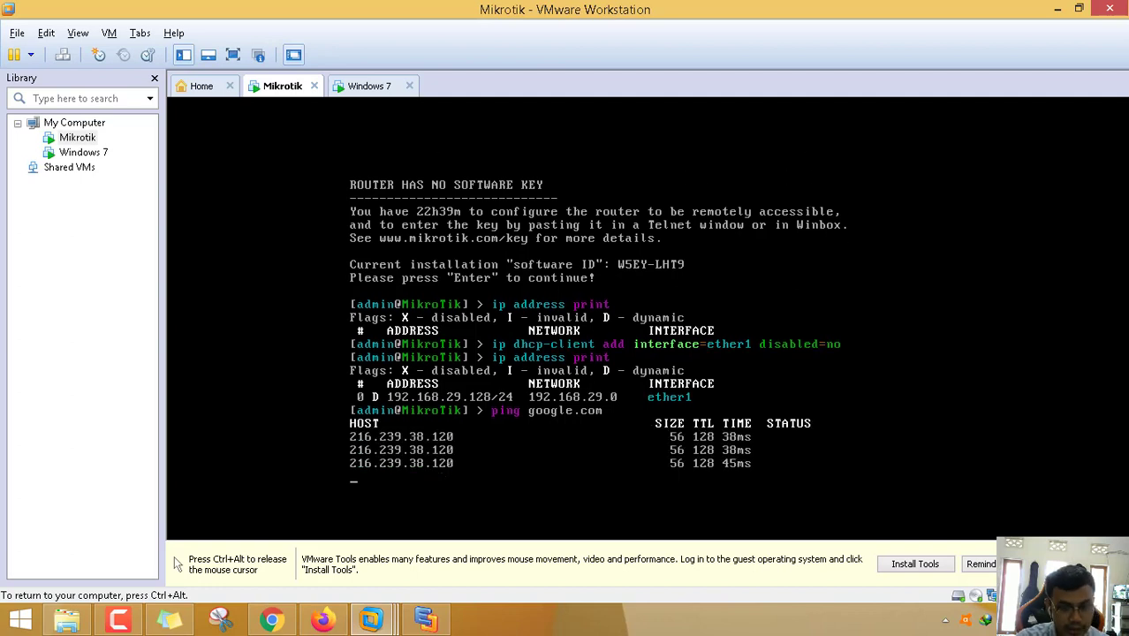
key("ctrl+c")
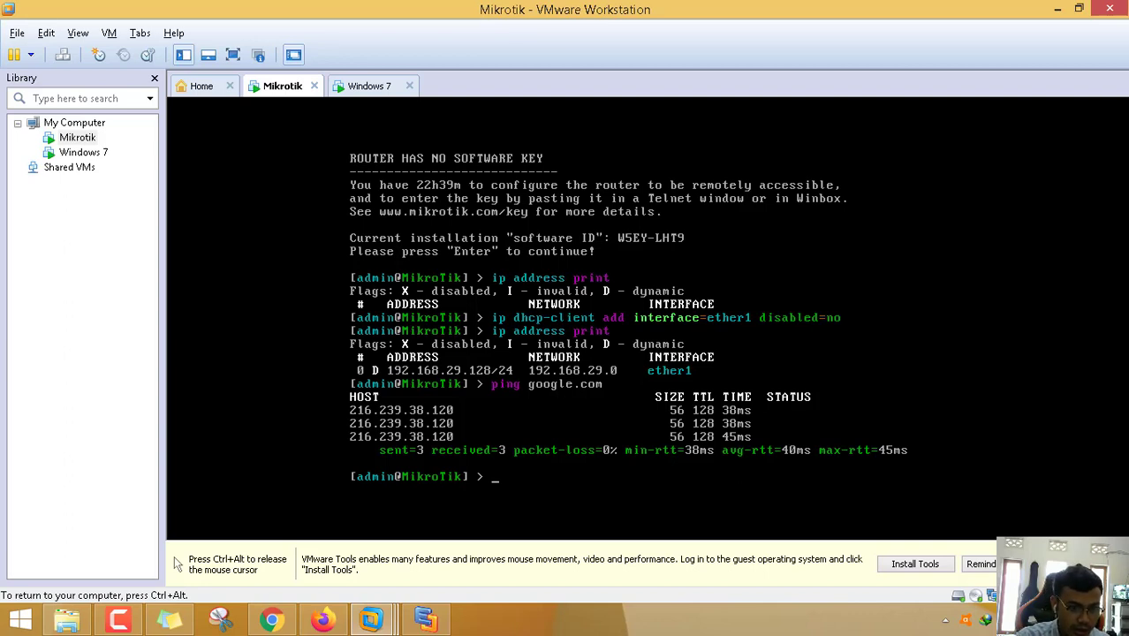
- Add address 192.168.1.1/24 on ether2 and confirm it in the address list
type("ip ")
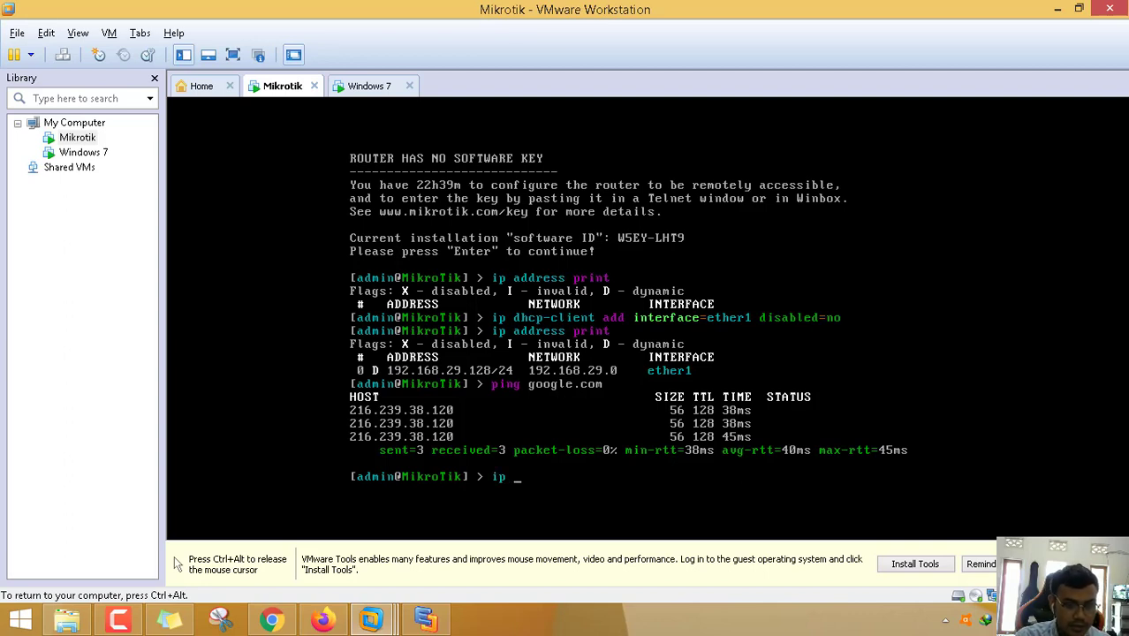
type("address a")
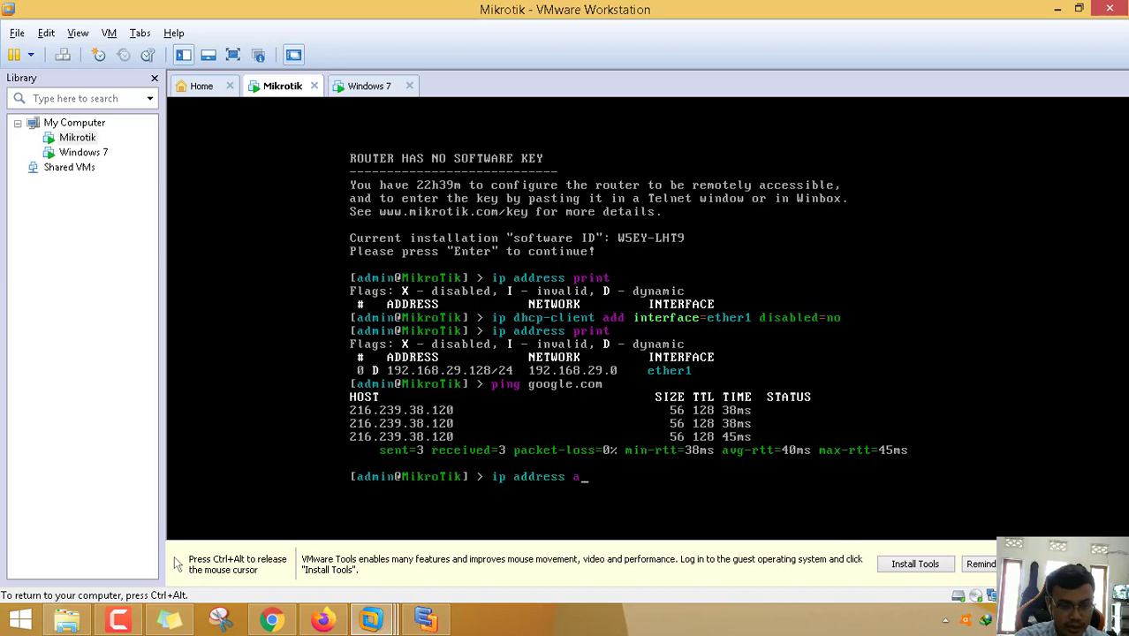
type("dd address=")
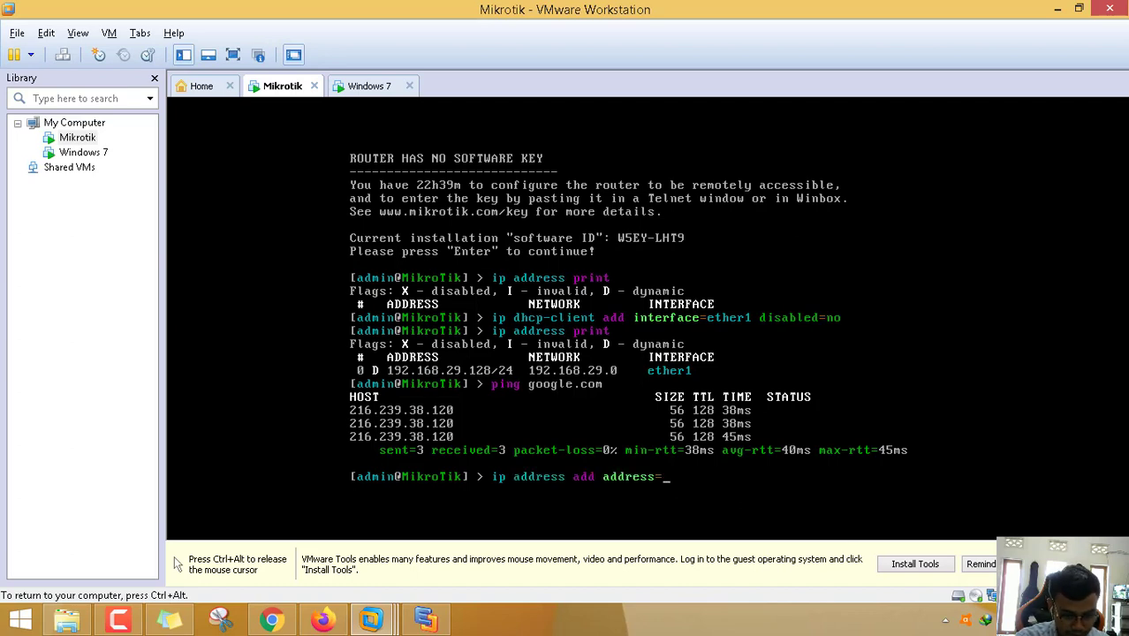
type("192.1")
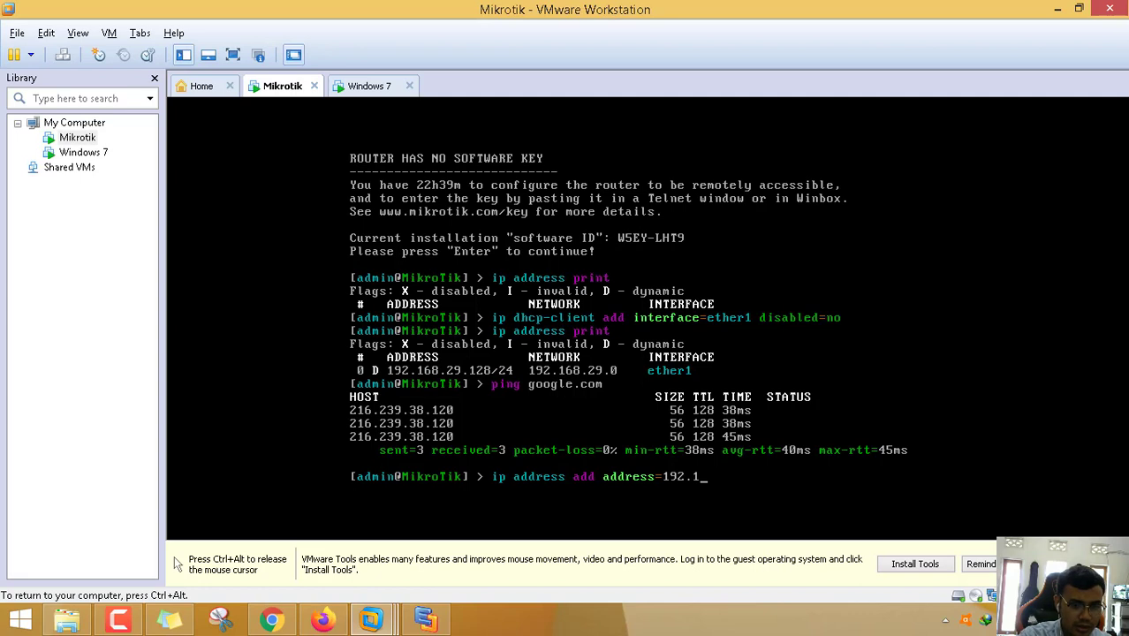
type("68.")
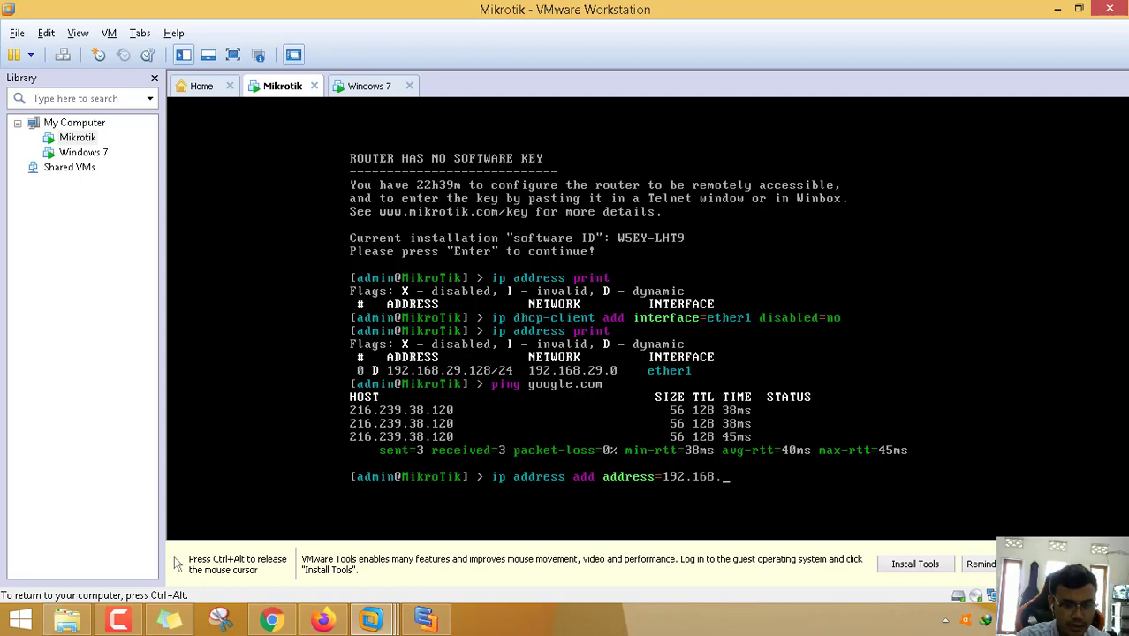
type("1.")
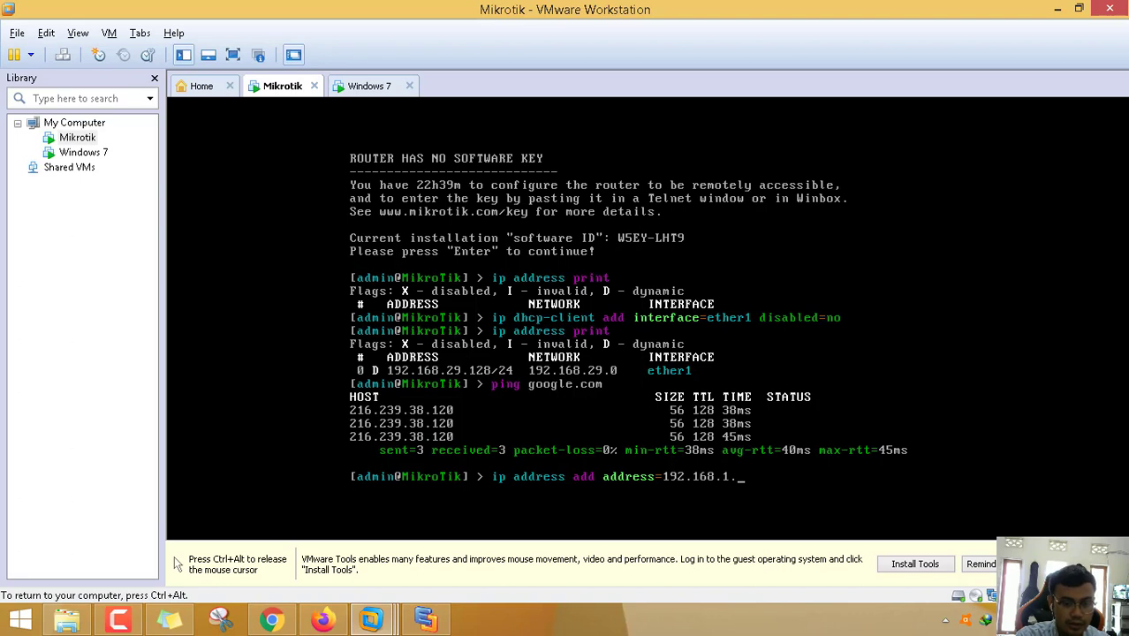
type("1")
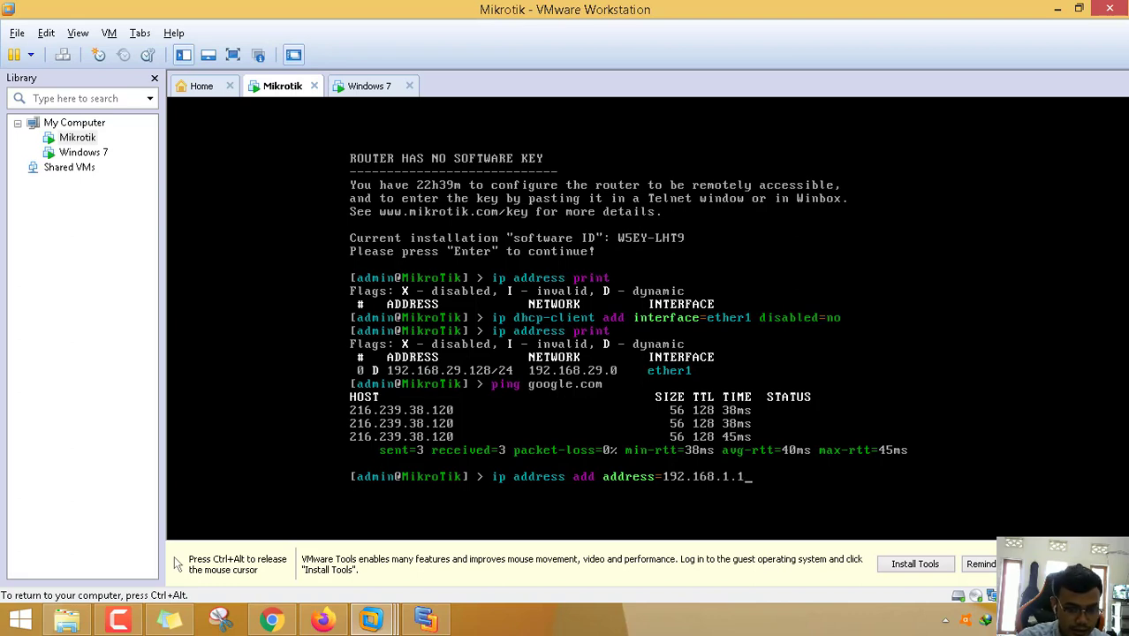
type("/")
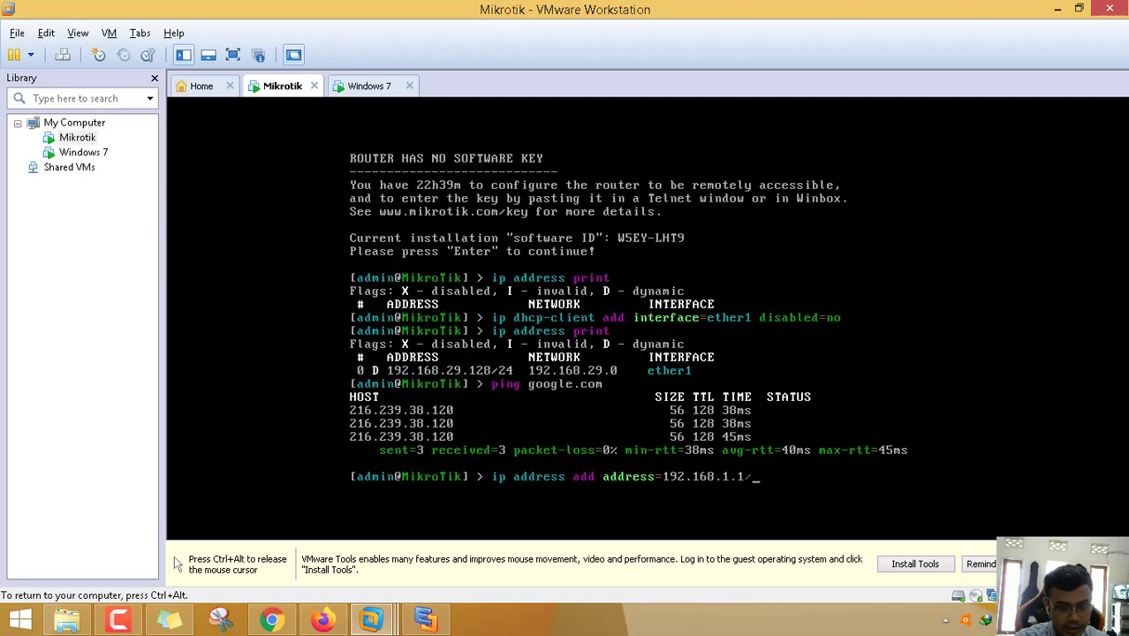
type("24 ")
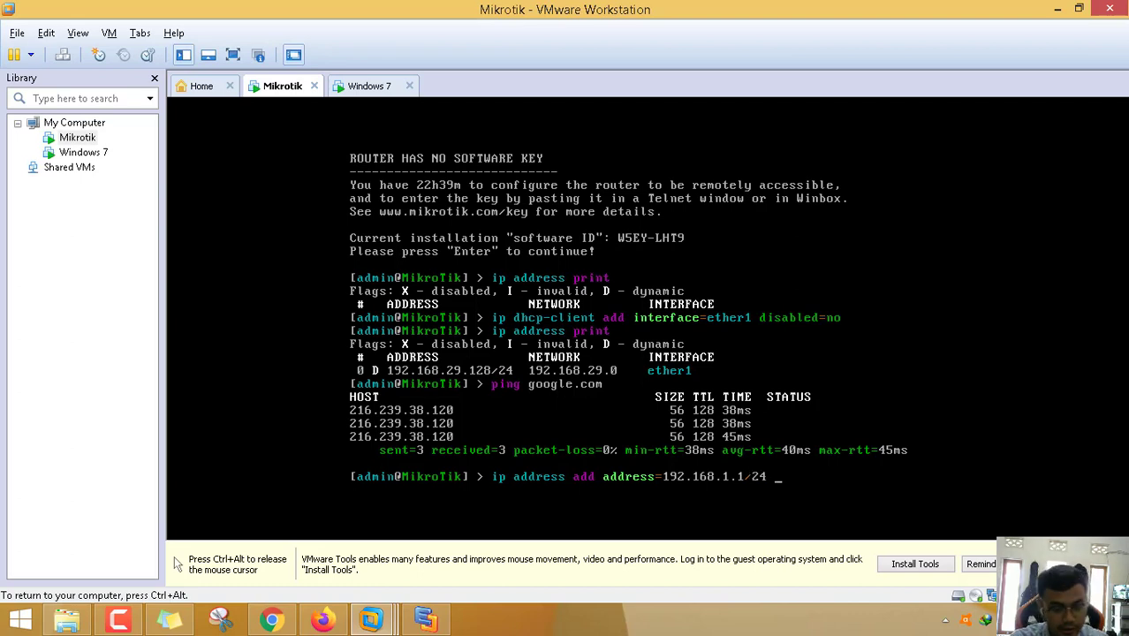
type("interface=e")
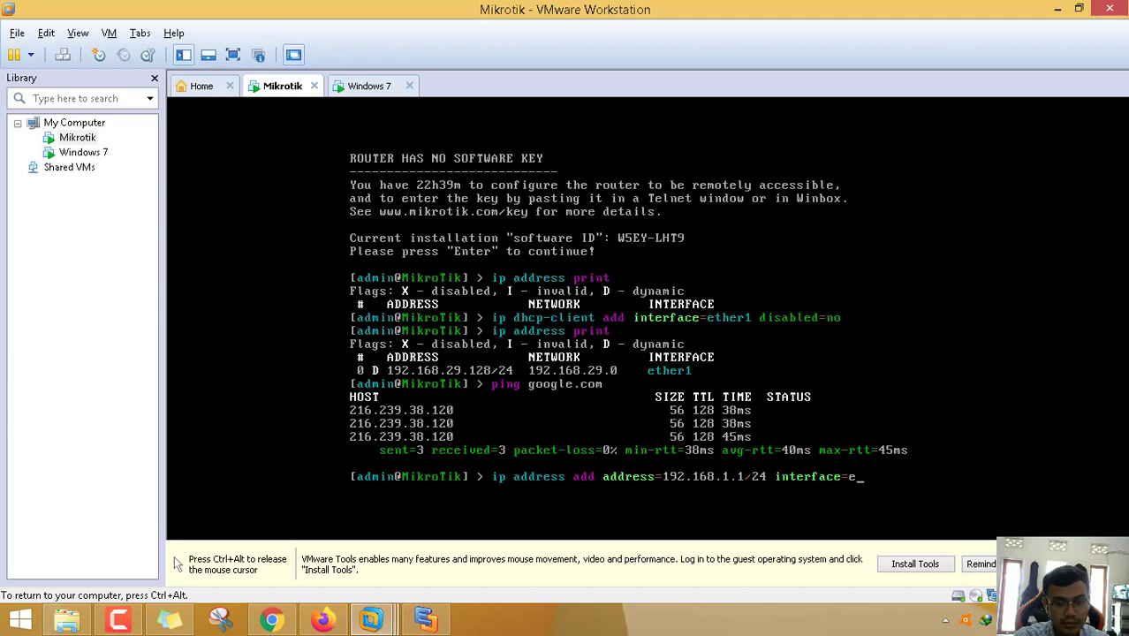
type("ther2")
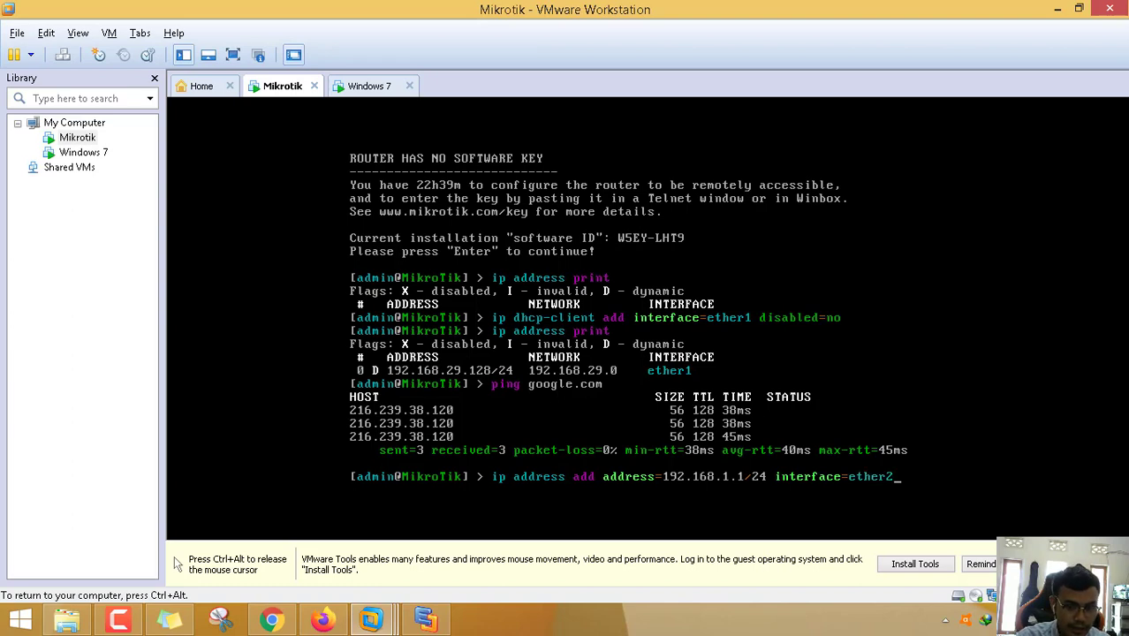
key("Return")
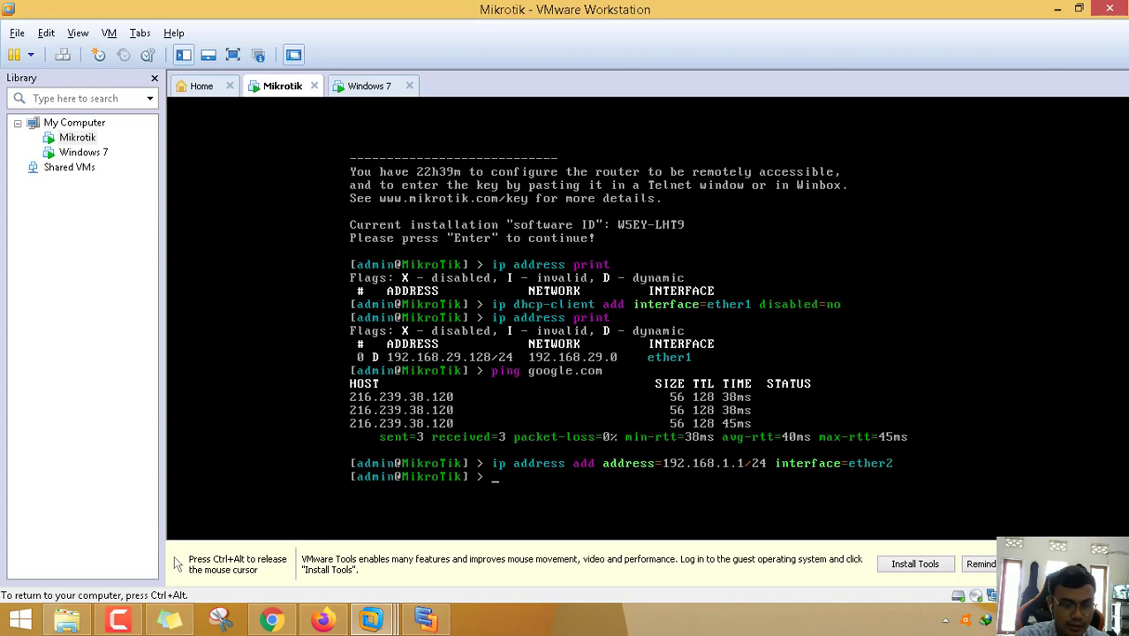
type("ip address print")
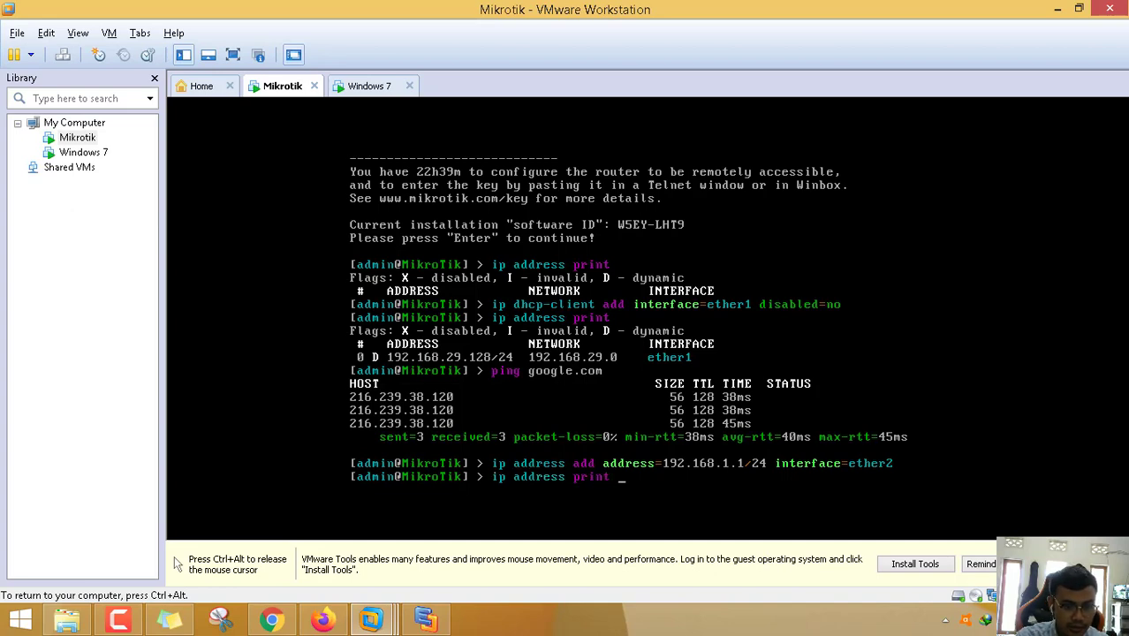
key("Return")
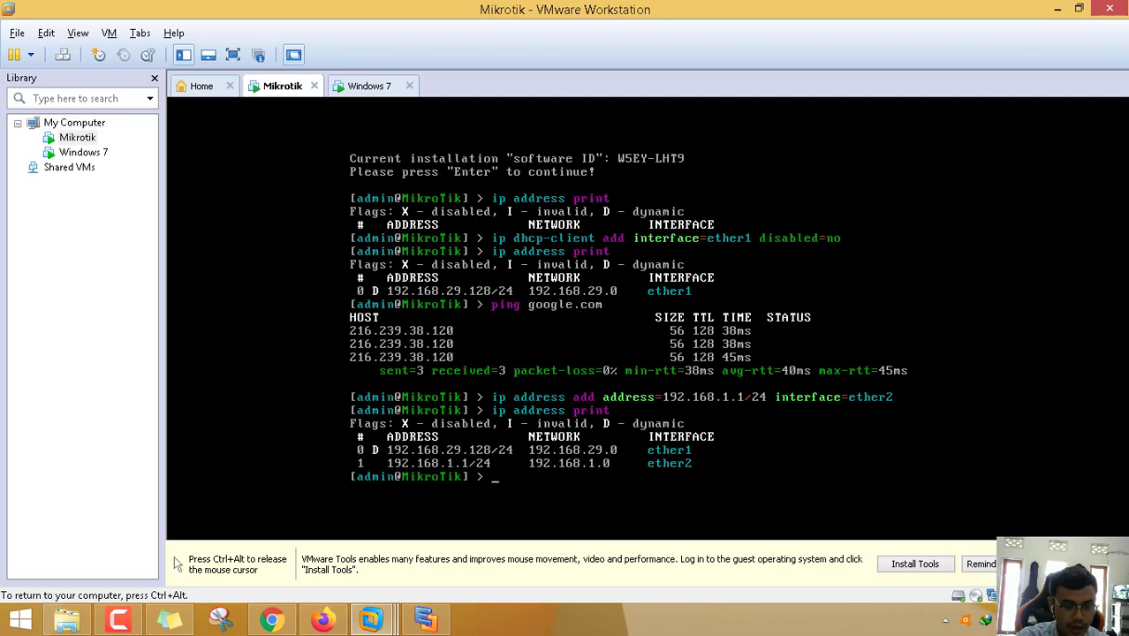
type("ip firewall")
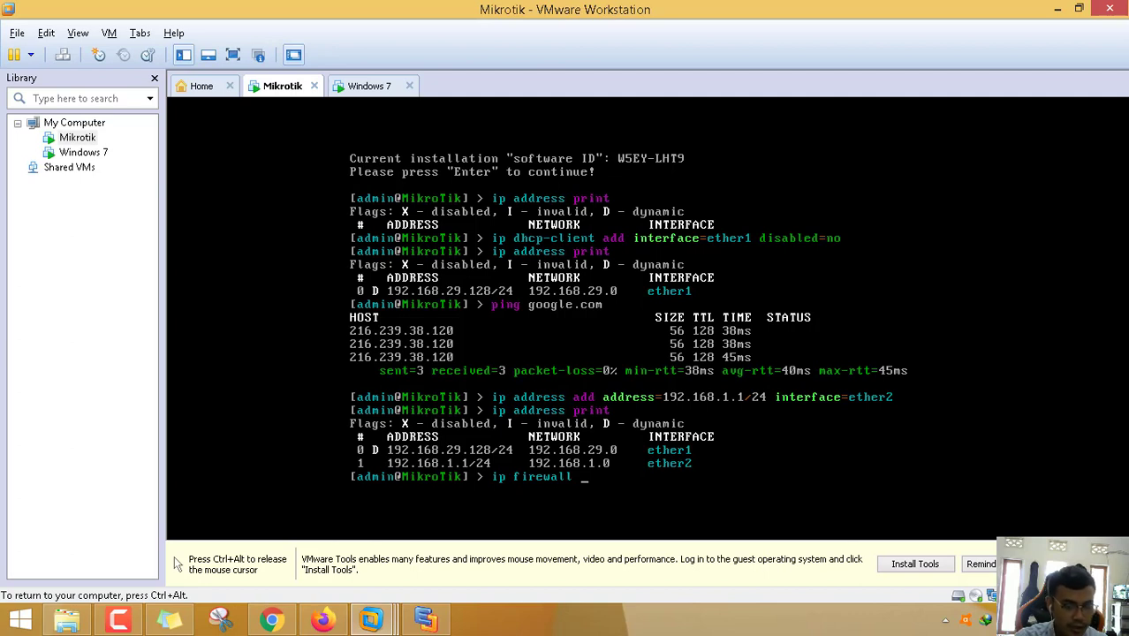
- Add the firewall NAT rule with chain=srcnat and action=masquerade
type("nat ")
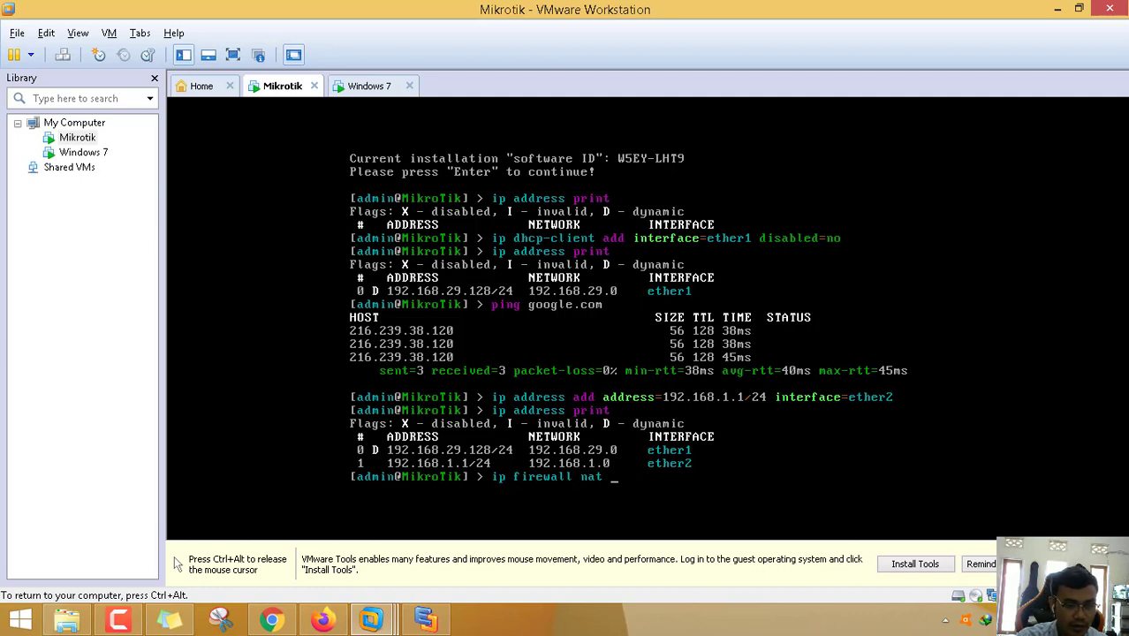
type("add")
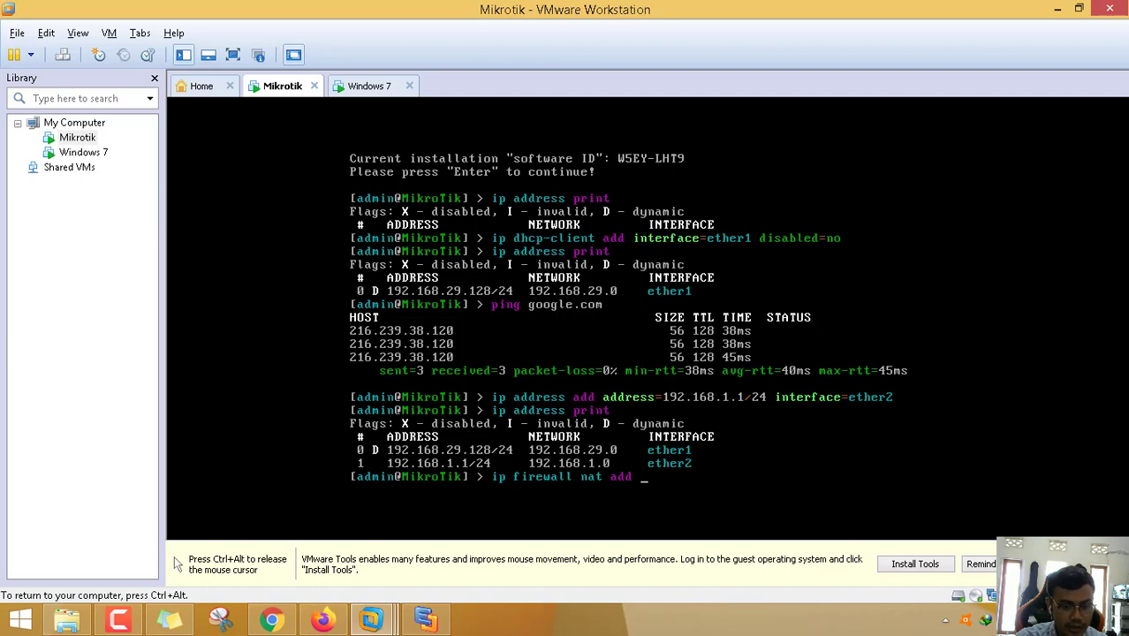
type(" chain=")
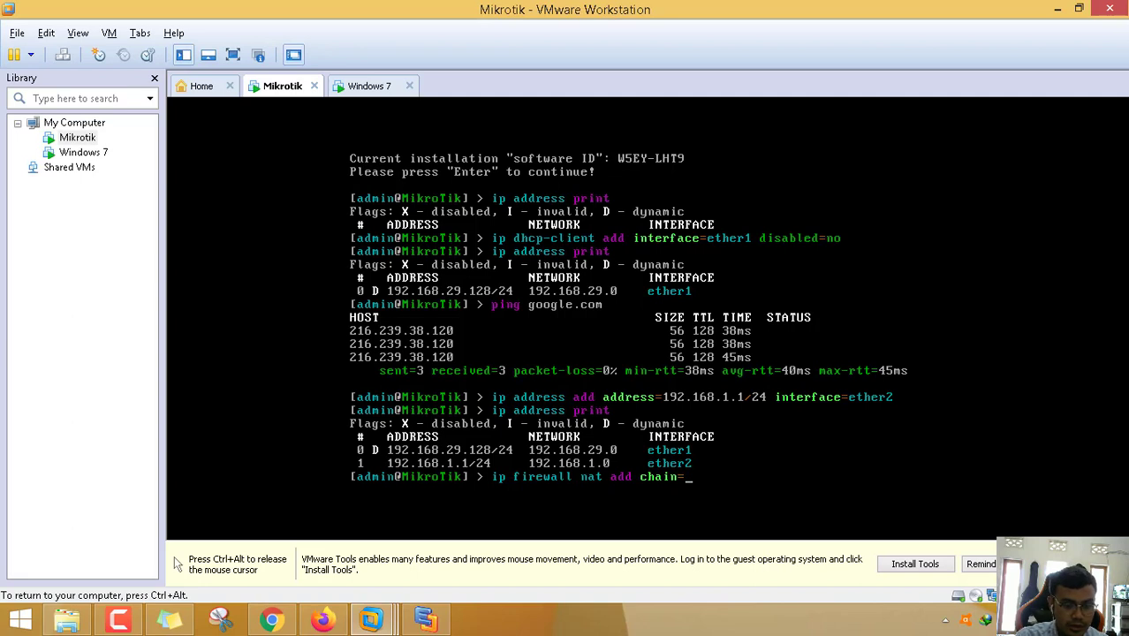
type("srcnat ")
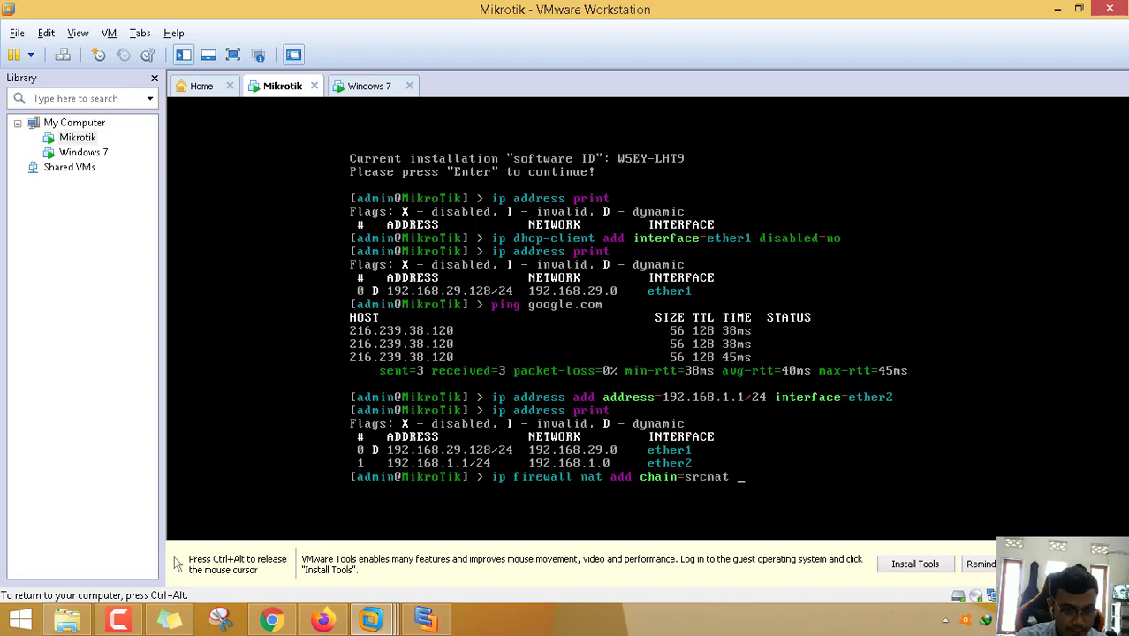
type("ac")
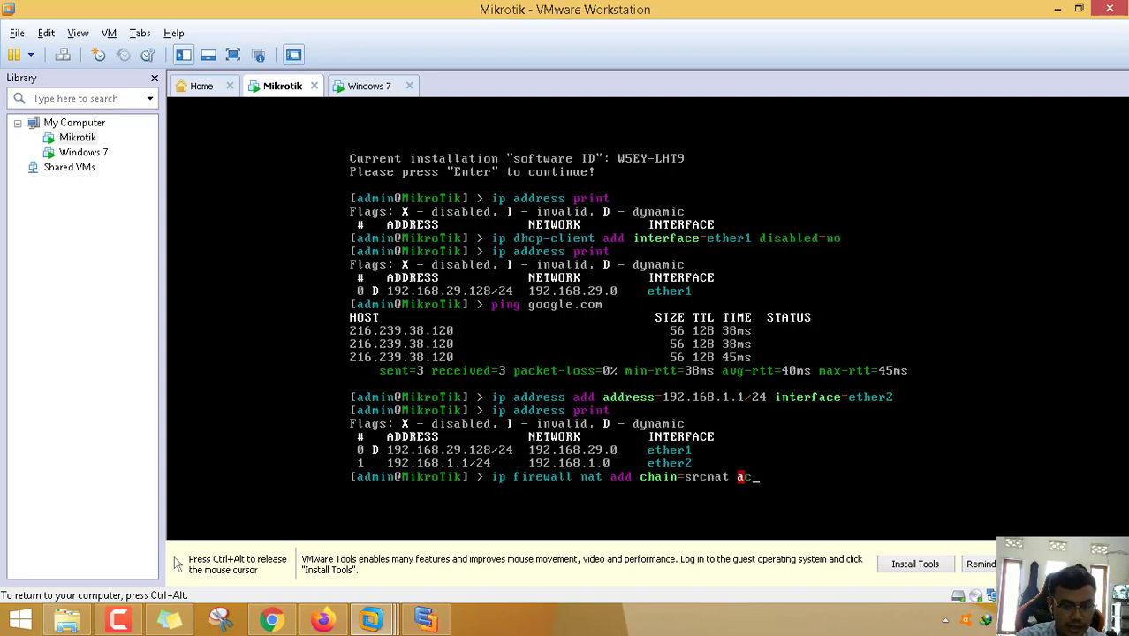
key("Tab")
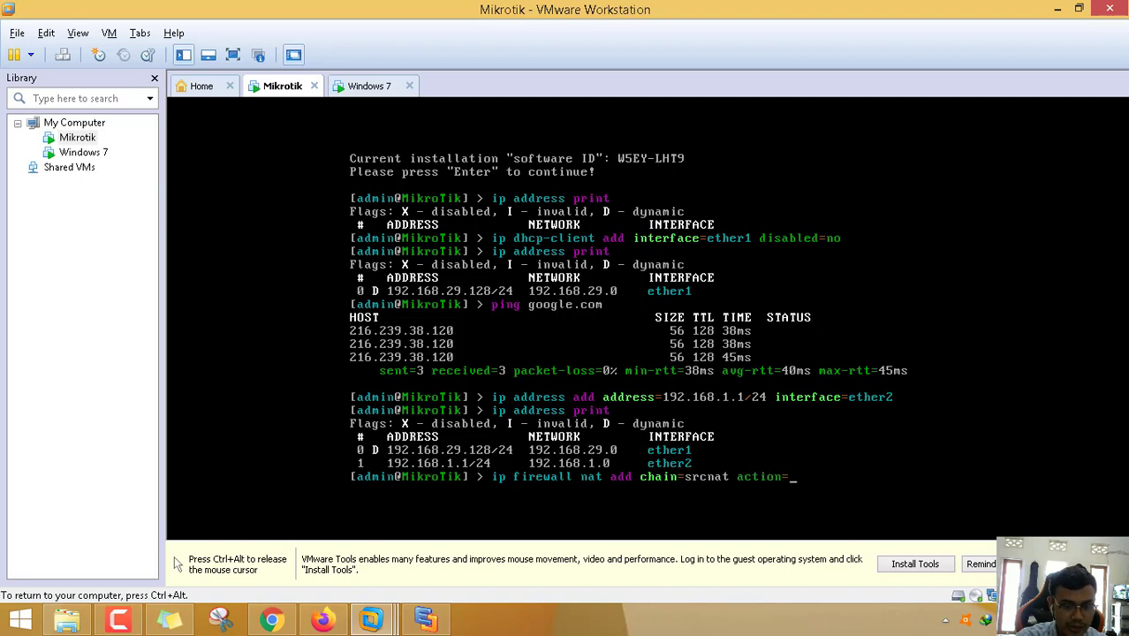
type("mas")
key("Tab")
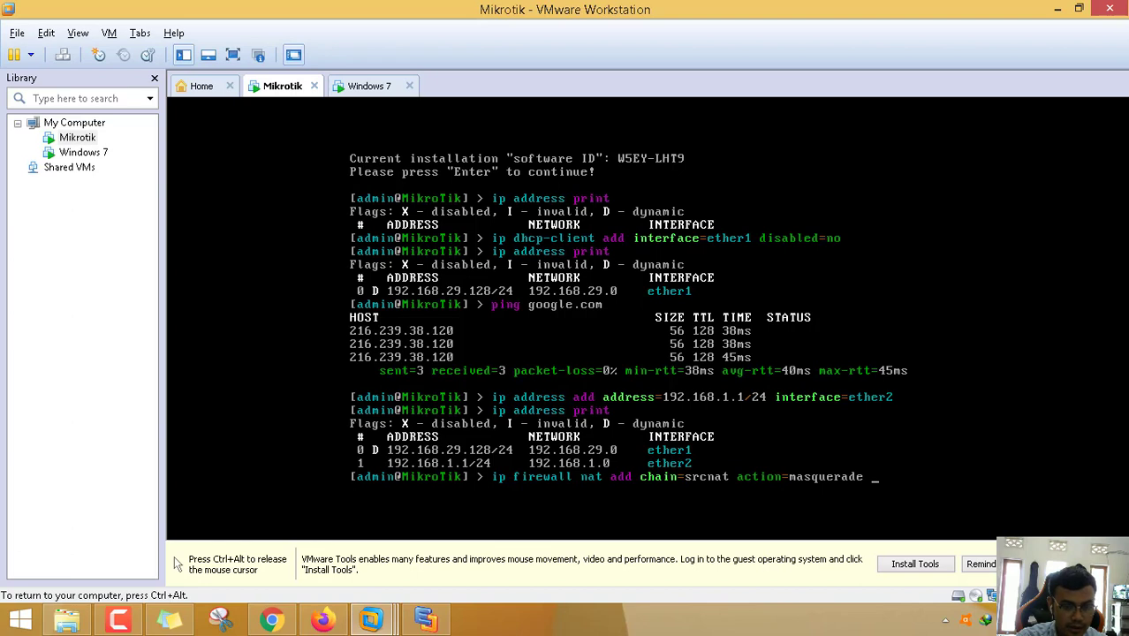
key("Return")
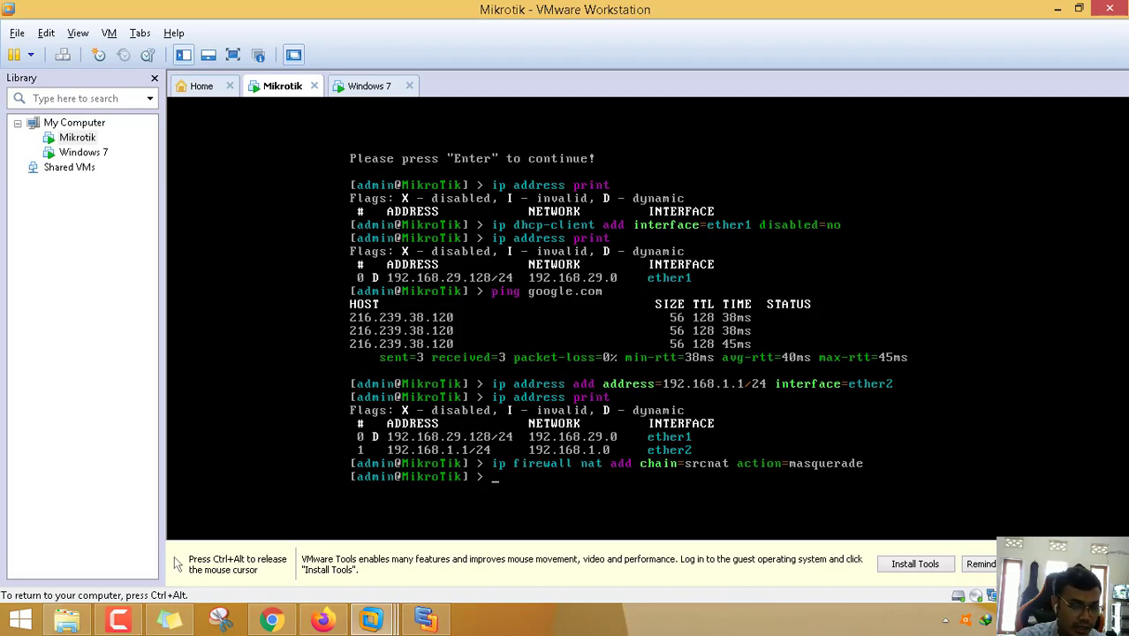
- Start ip dhcp-server setup on ether2, accepting 192.168.1.0/24 and gateway 192.168.1.1
type("ip d")
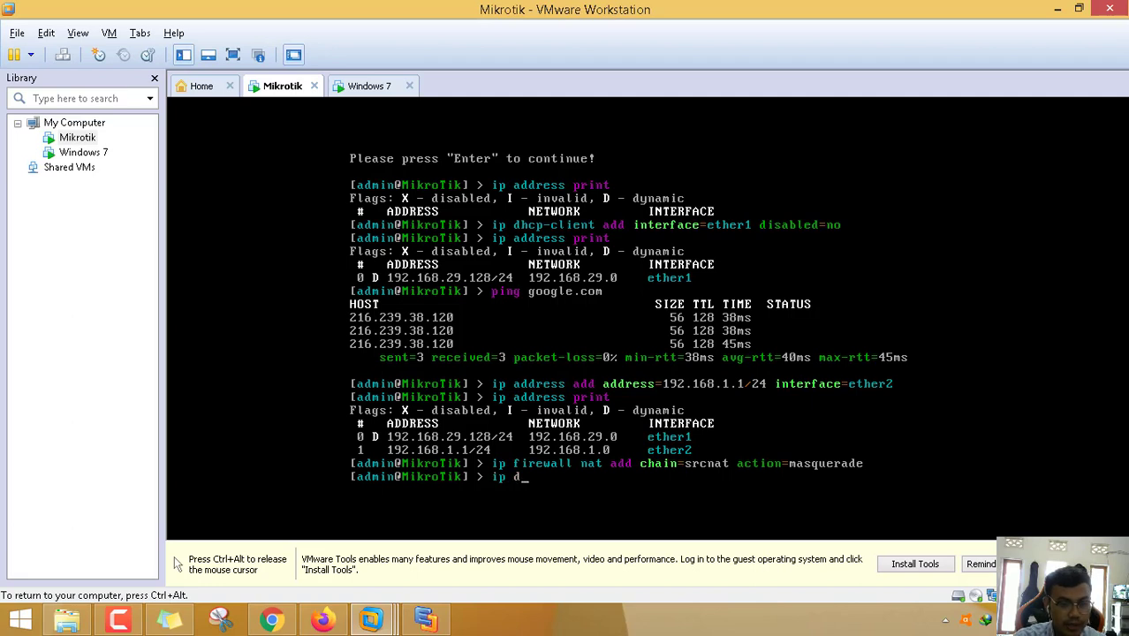
type("hcp-server setup")
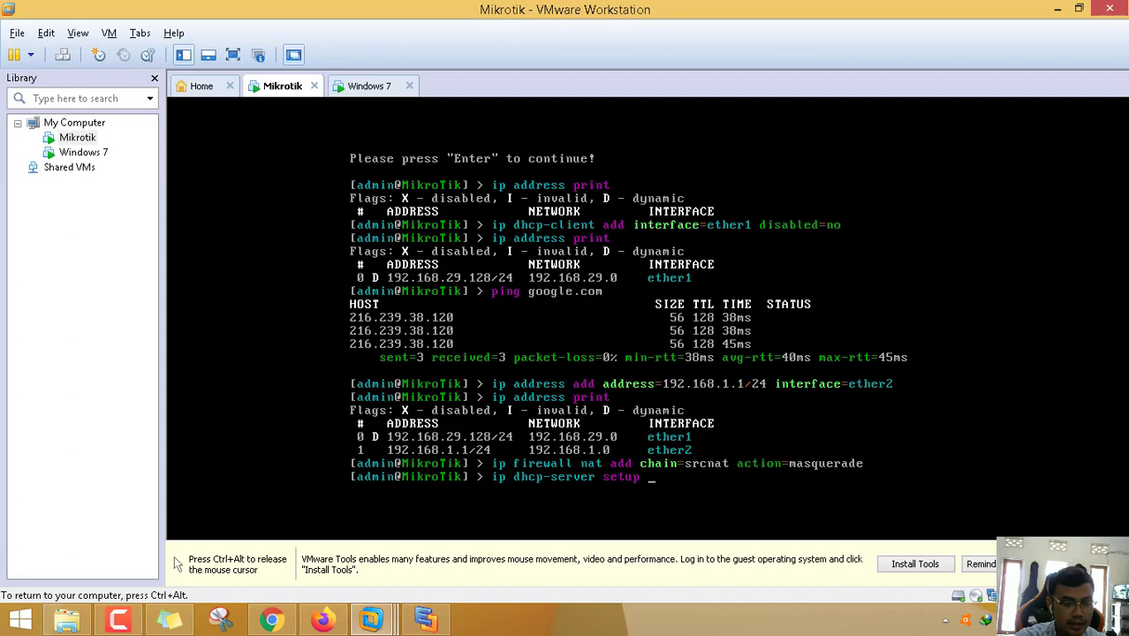
key("Return")
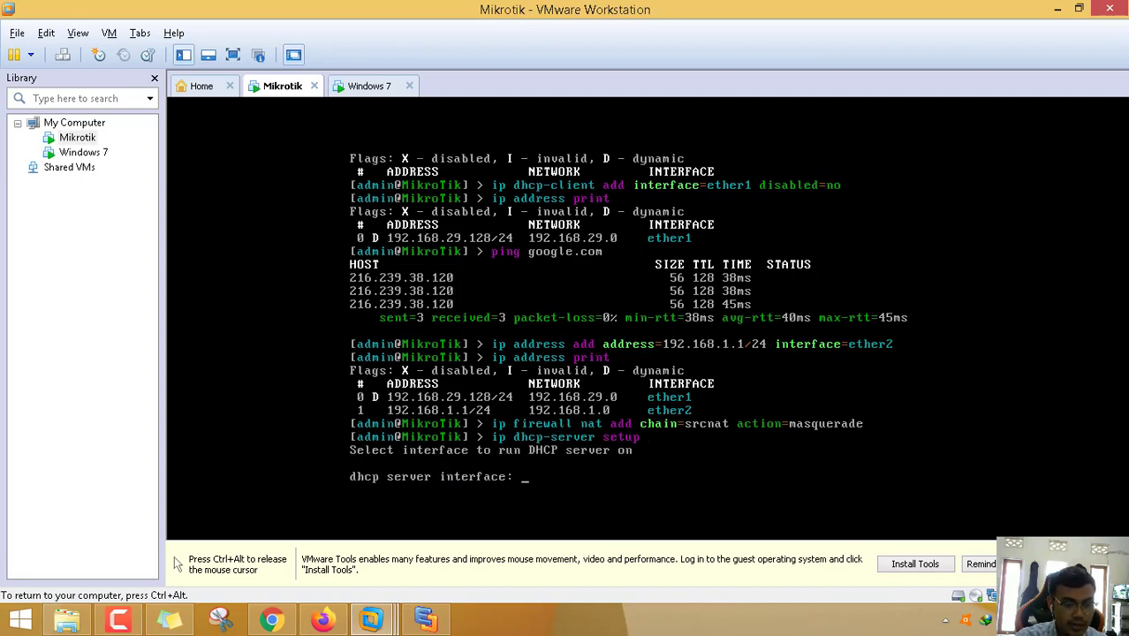
type("ether")
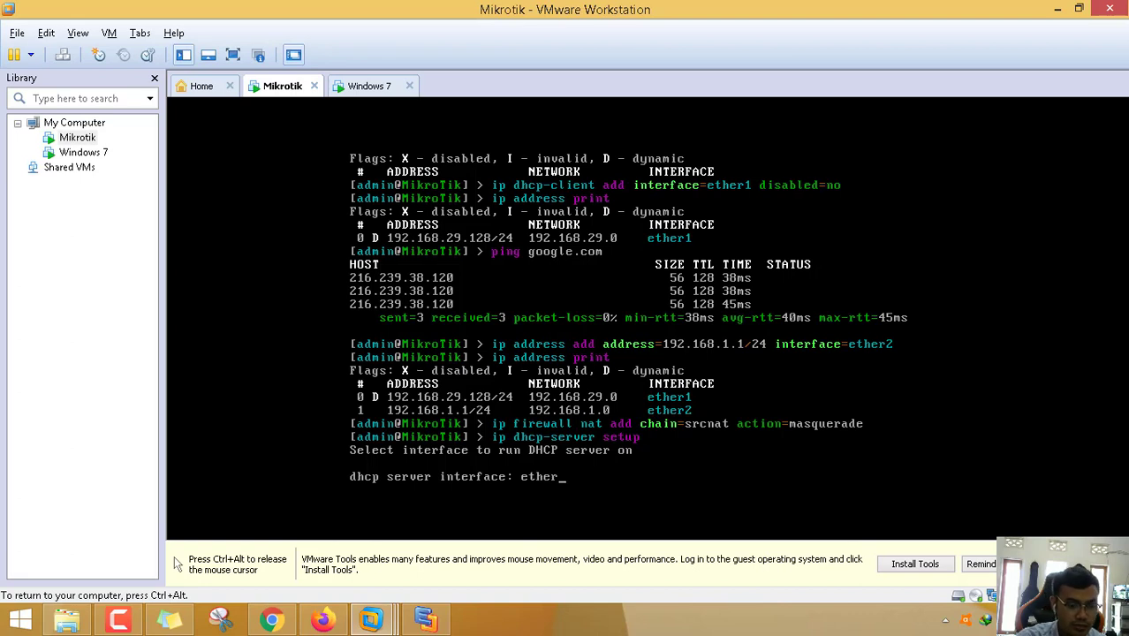
type("2")
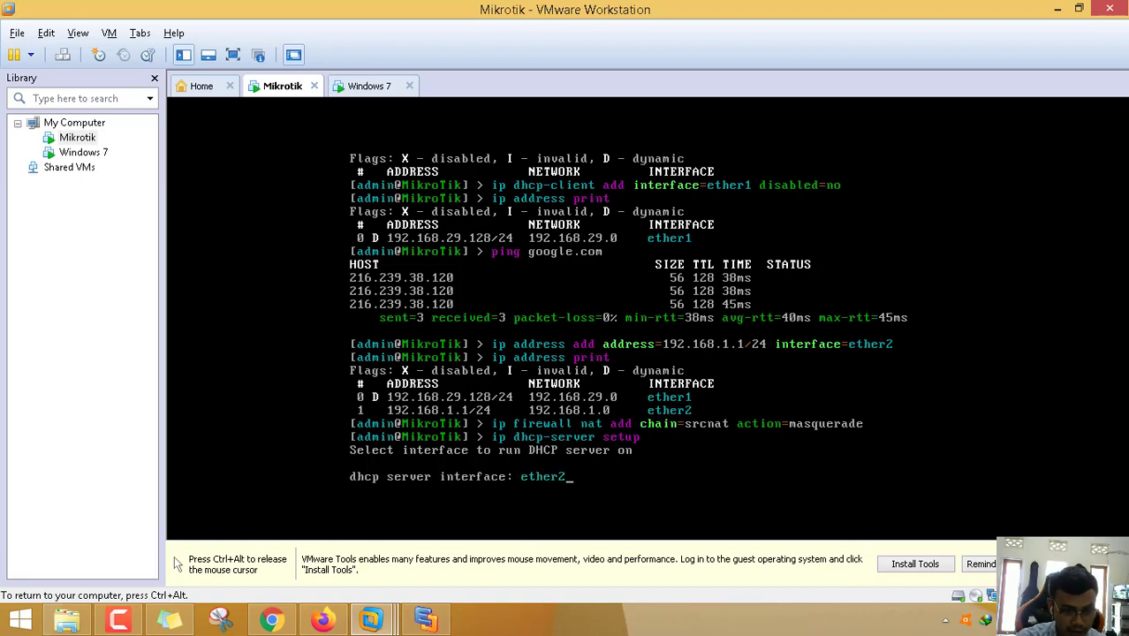
key("Return")
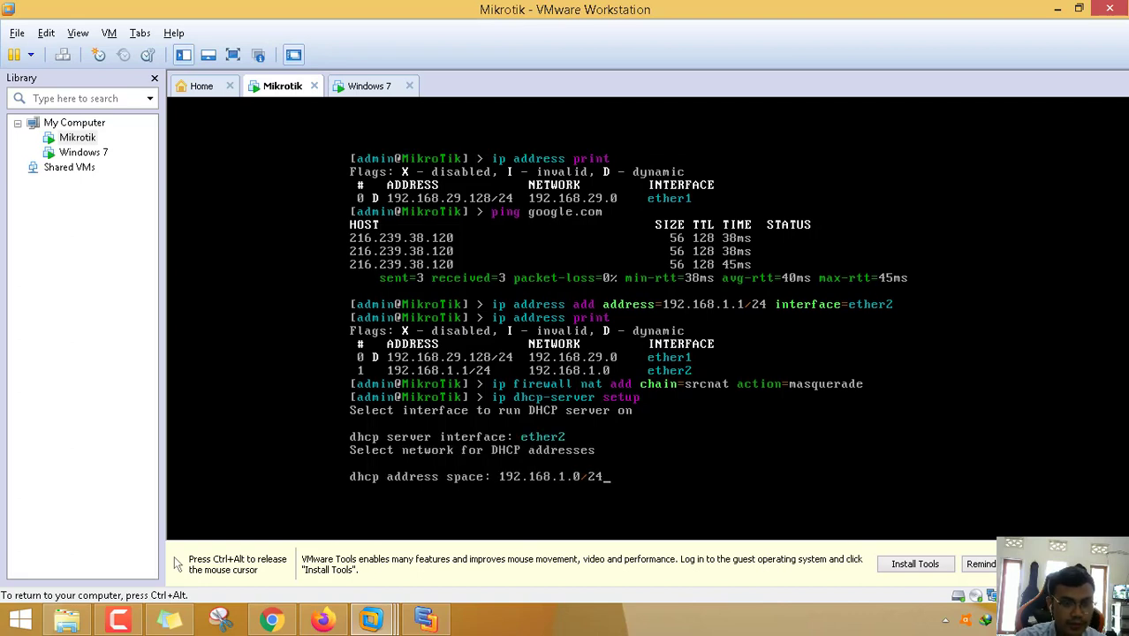
key("Return")
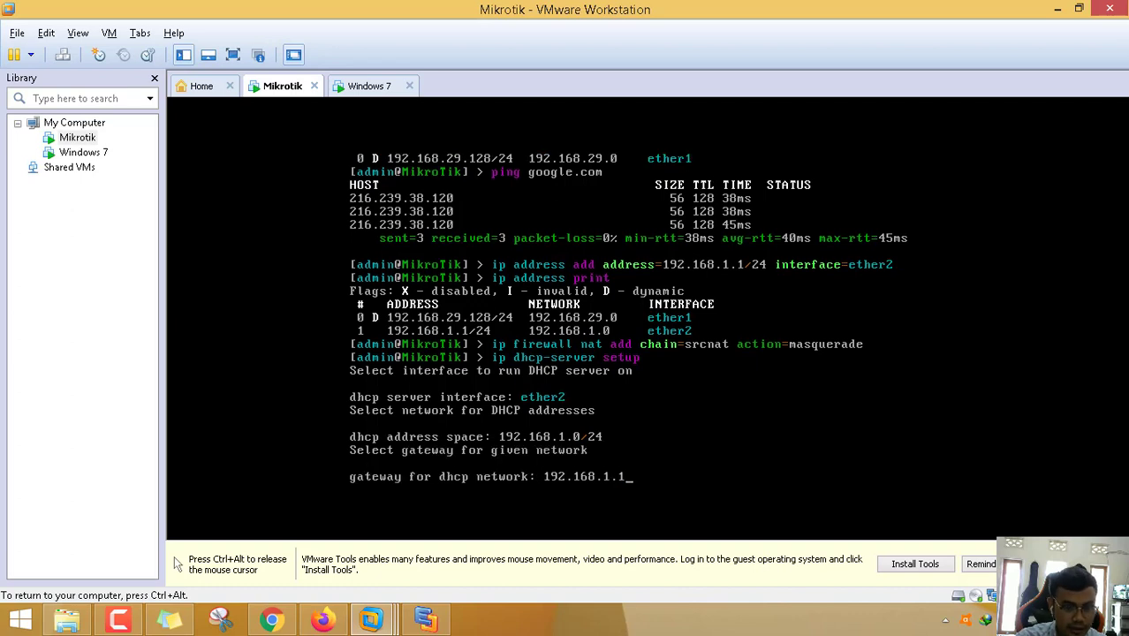
key("Return")
key("Return")
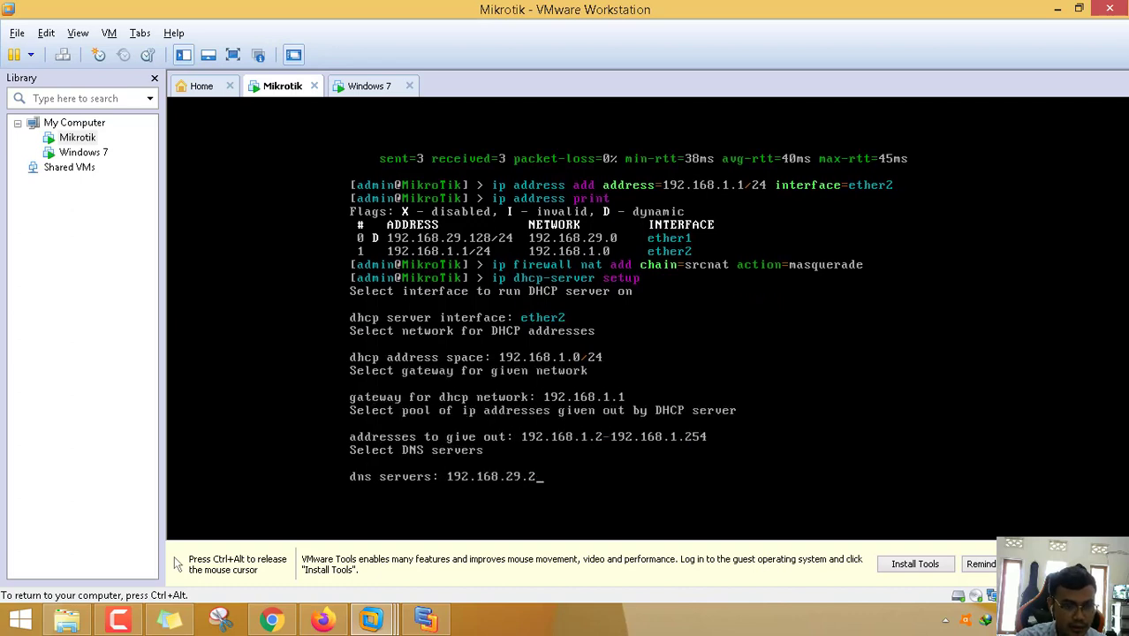
- Set DNS servers to 8.8.8.8,8.8.4.4 and accept the 3d lease time
key("BackSpace")
key("BackSpace")
key("BackSpace")
key("BackSpace")
key("BackSpace")
key("BackSpace")
key("BackSpace")
key("BackSpace")
key("BackSpace")
key("BackSpace")
key("BackSpace")
key("BackSpace")
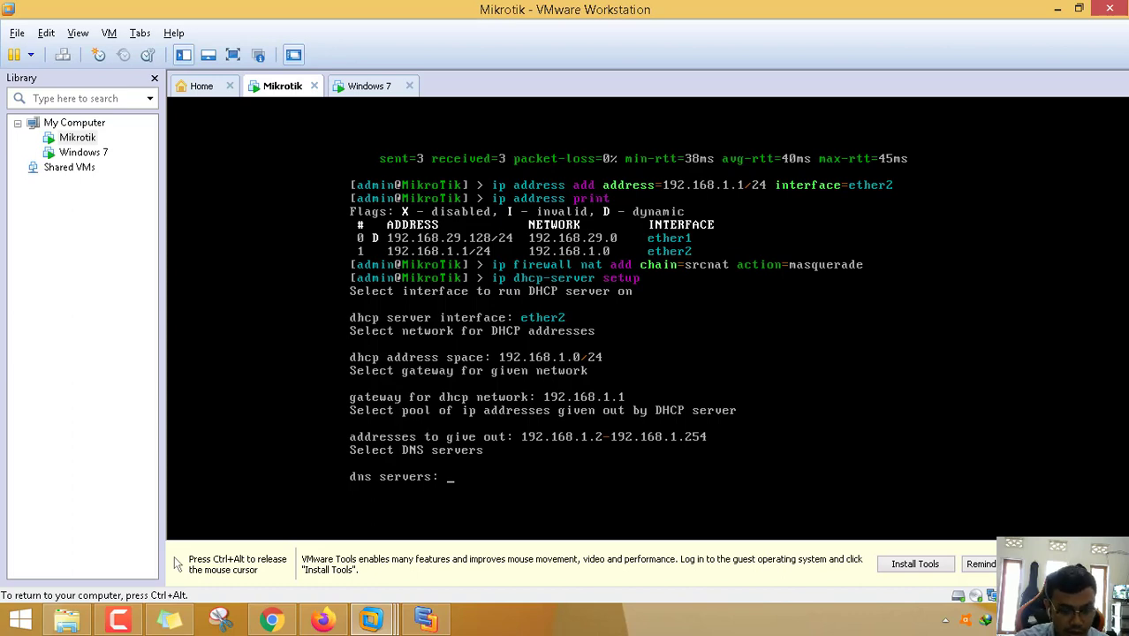
type("8.8.8")
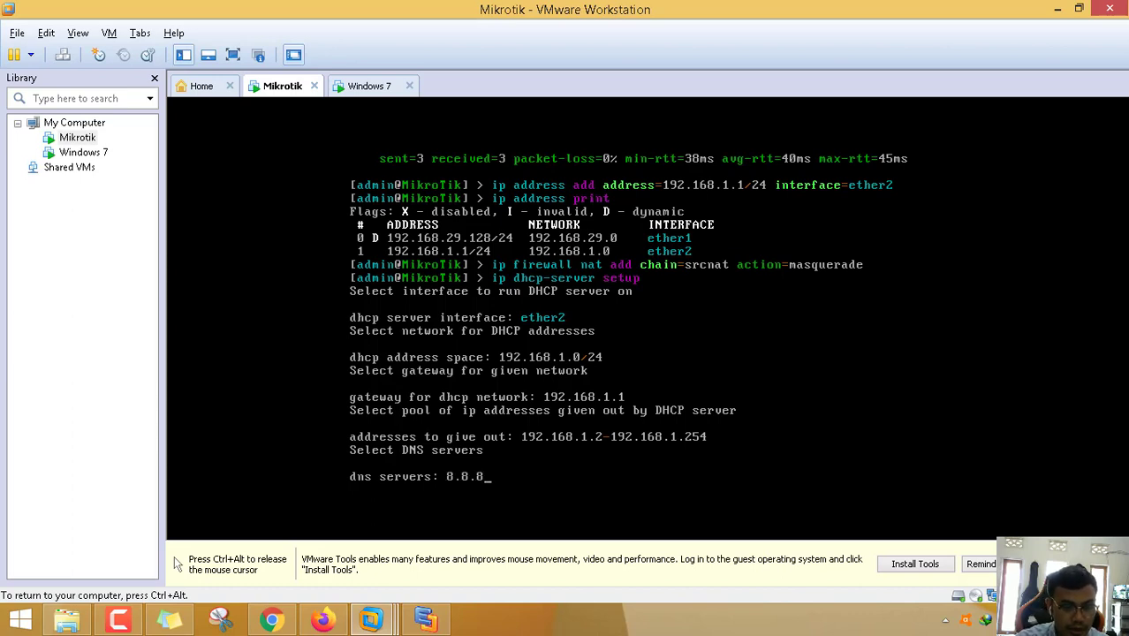
type(".8,")
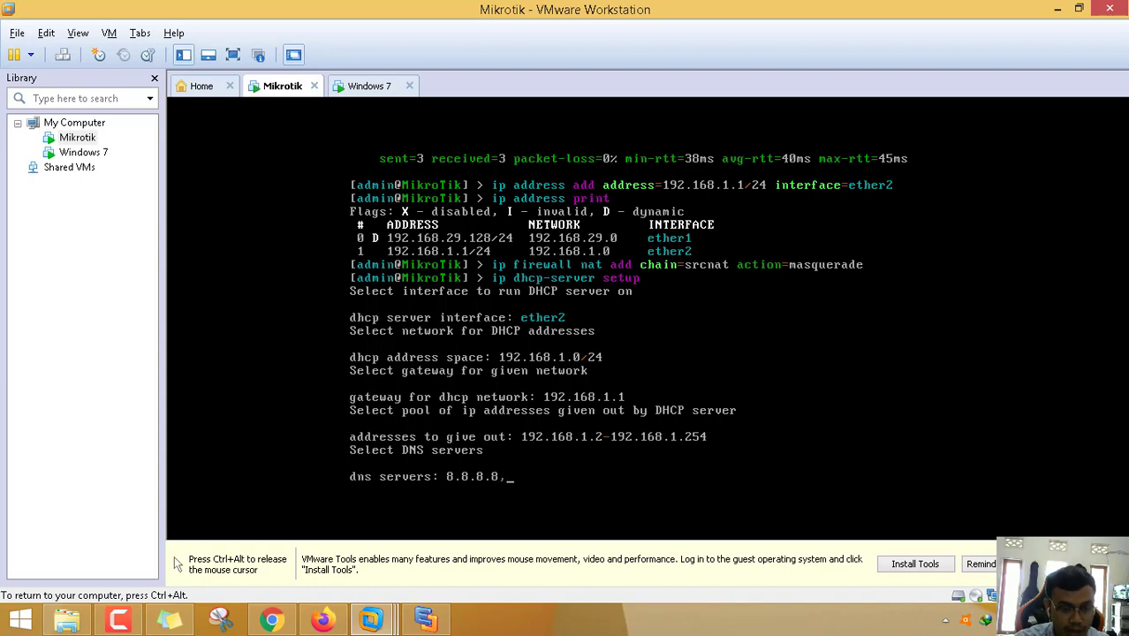
type("8.8")
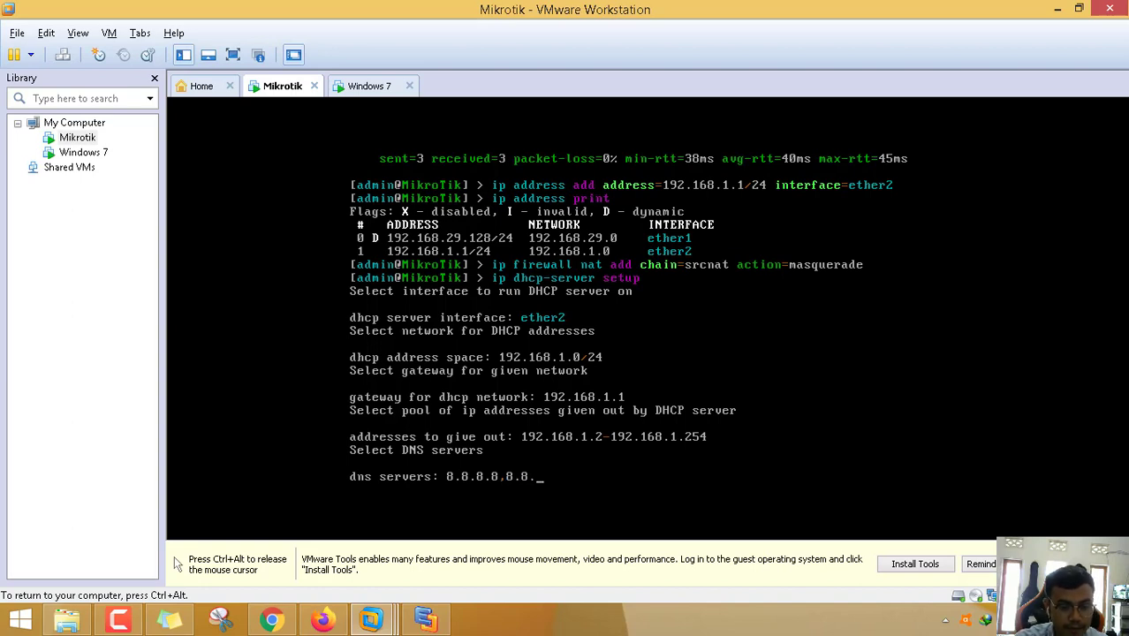
type(".4.4")
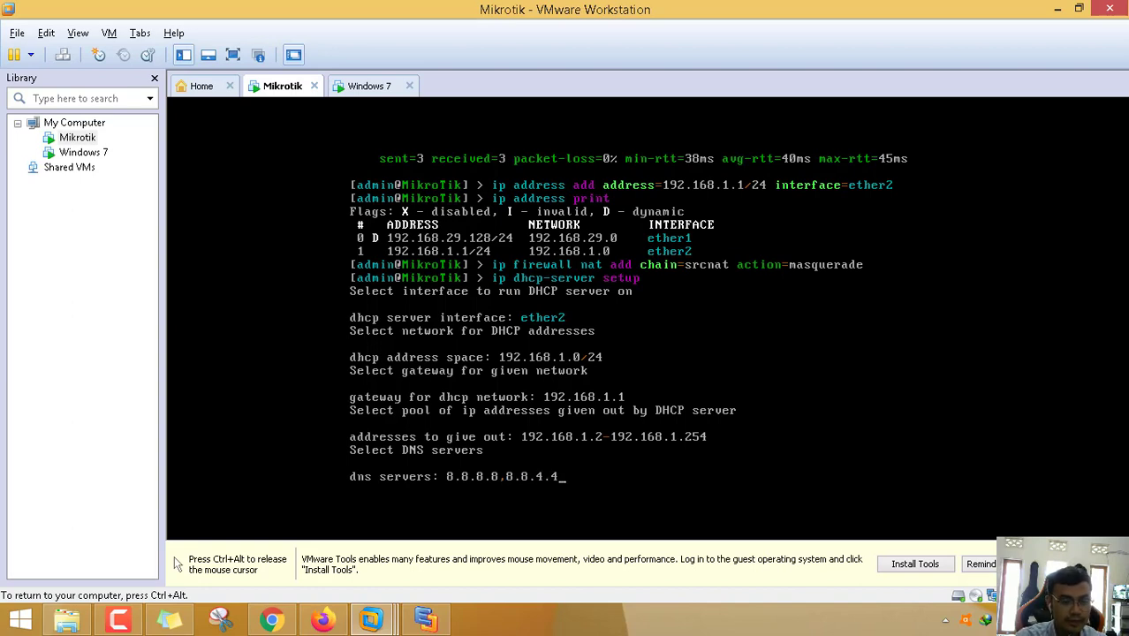
key("Return")
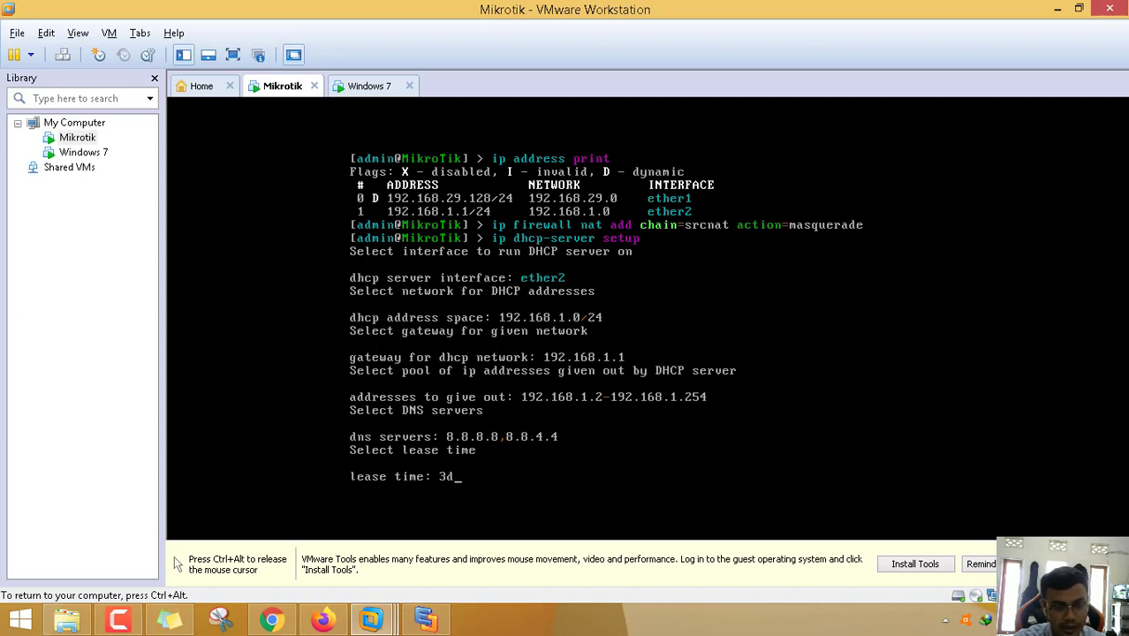
key("Return")
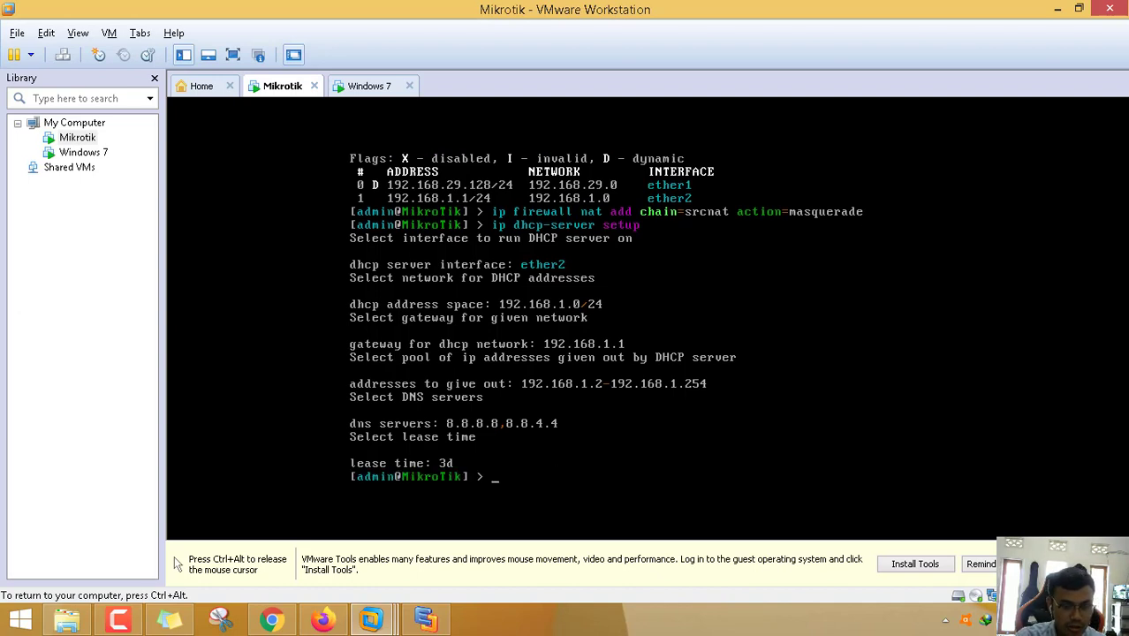
key("ctrl+alt")
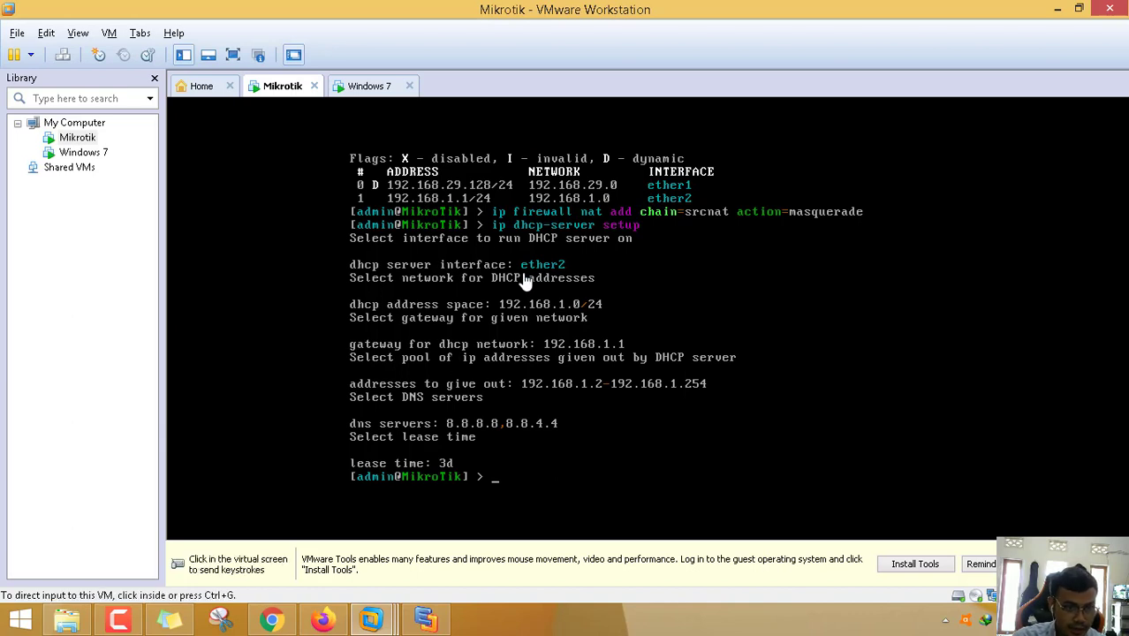
- Switch to the Windows 7 VM in full screen and refresh its desktop
left_click(376, 89)
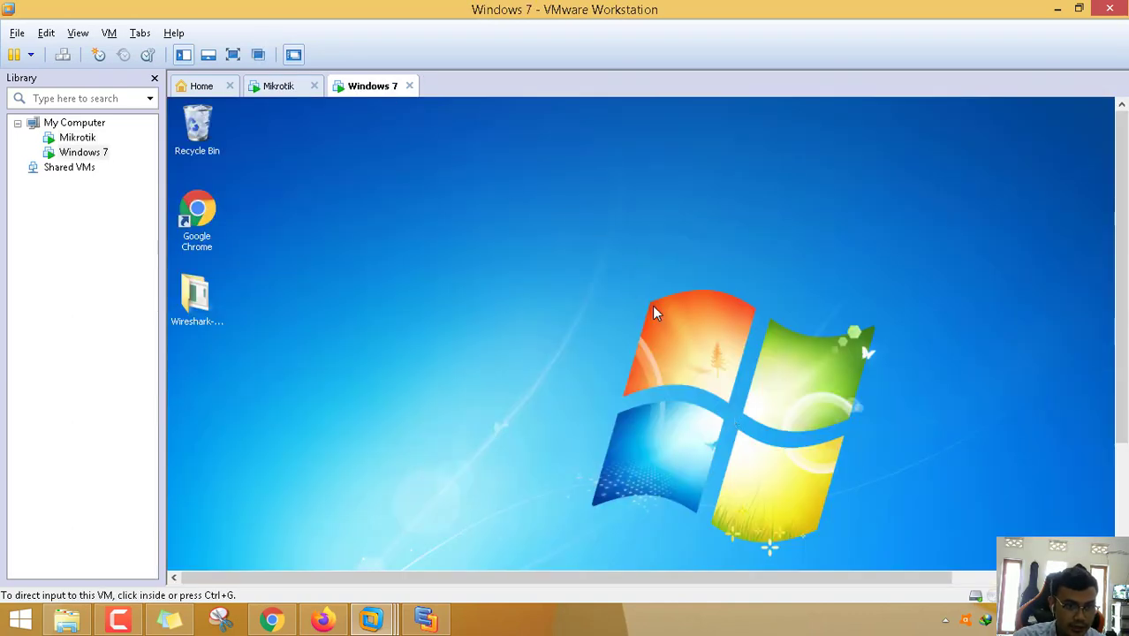
left_click(237, 57)
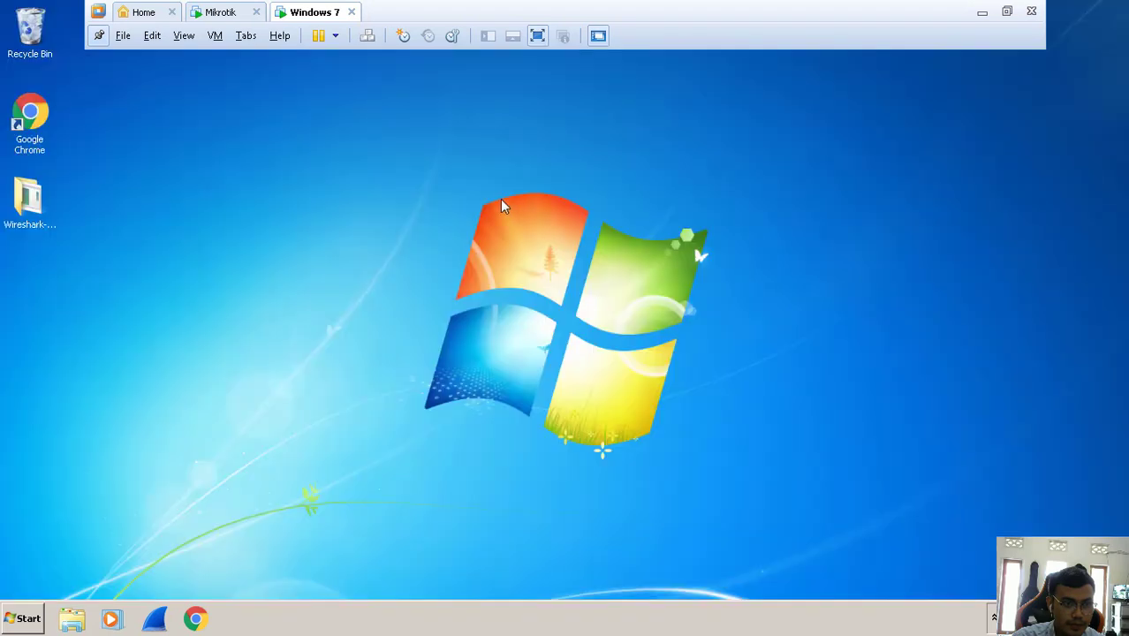
right_click(502, 203)
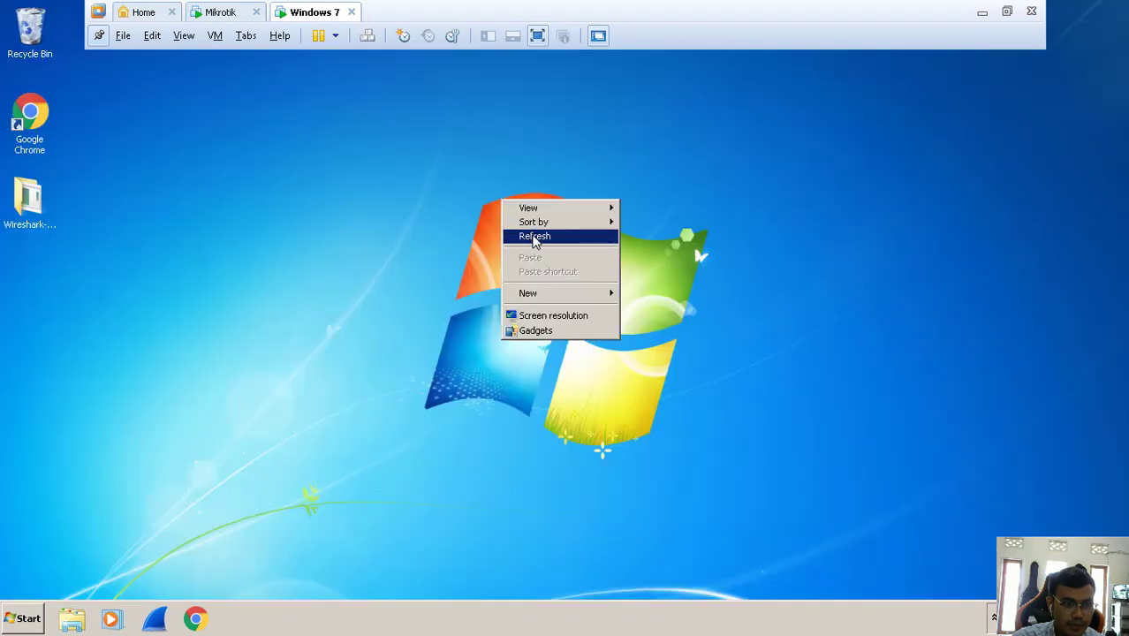
left_click(533, 237)
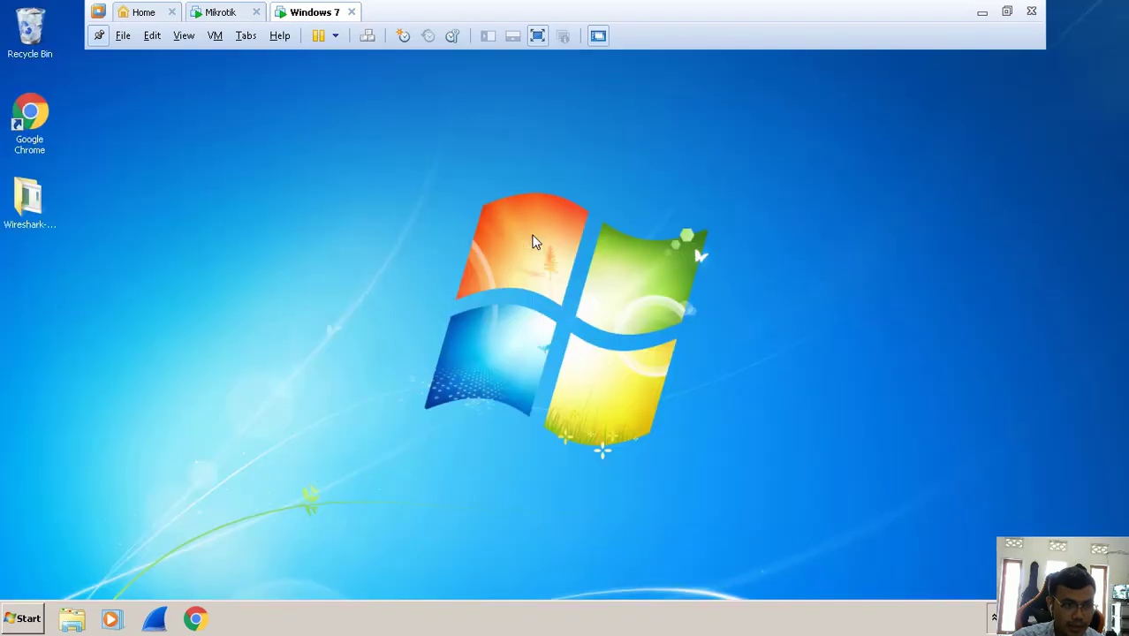
- Empty the Recycle Bin, confirming deletion of its items
right_click(38, 34)
left_click(159, 123)
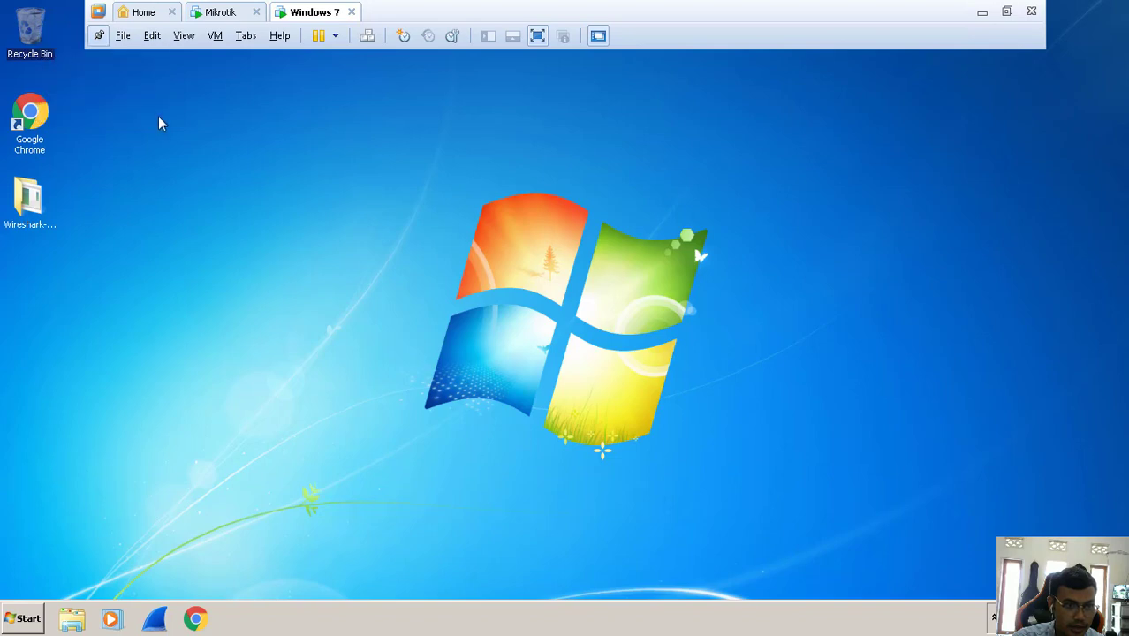
left_click(629, 320)
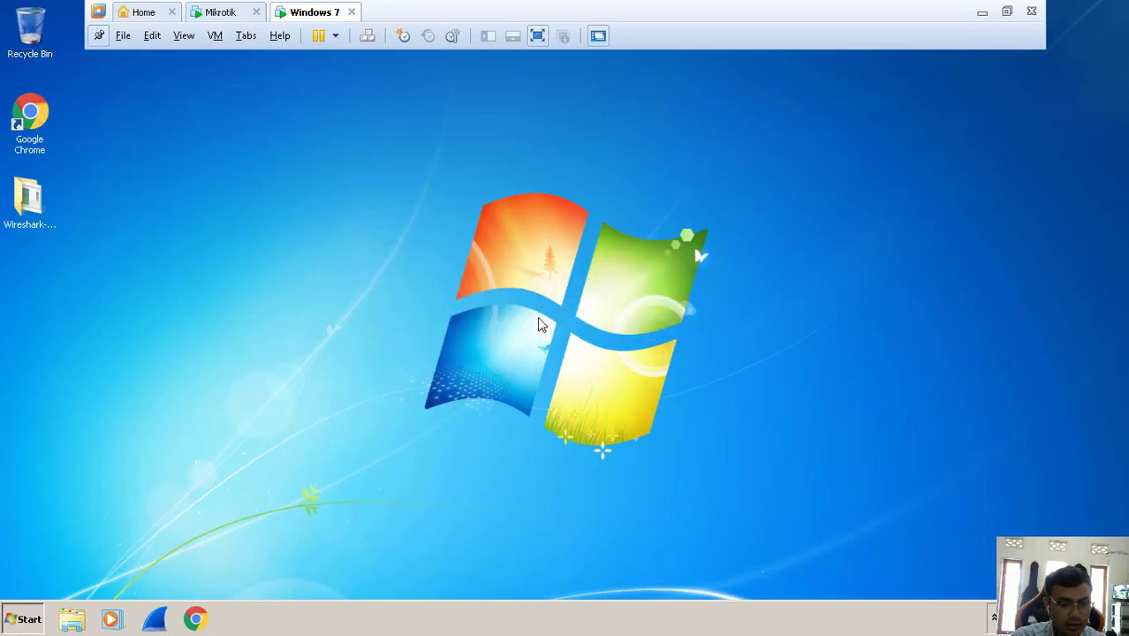
key("super")
- Open the network adapter settings from Control Panel and select Local Area Connection
left_click(310, 475)
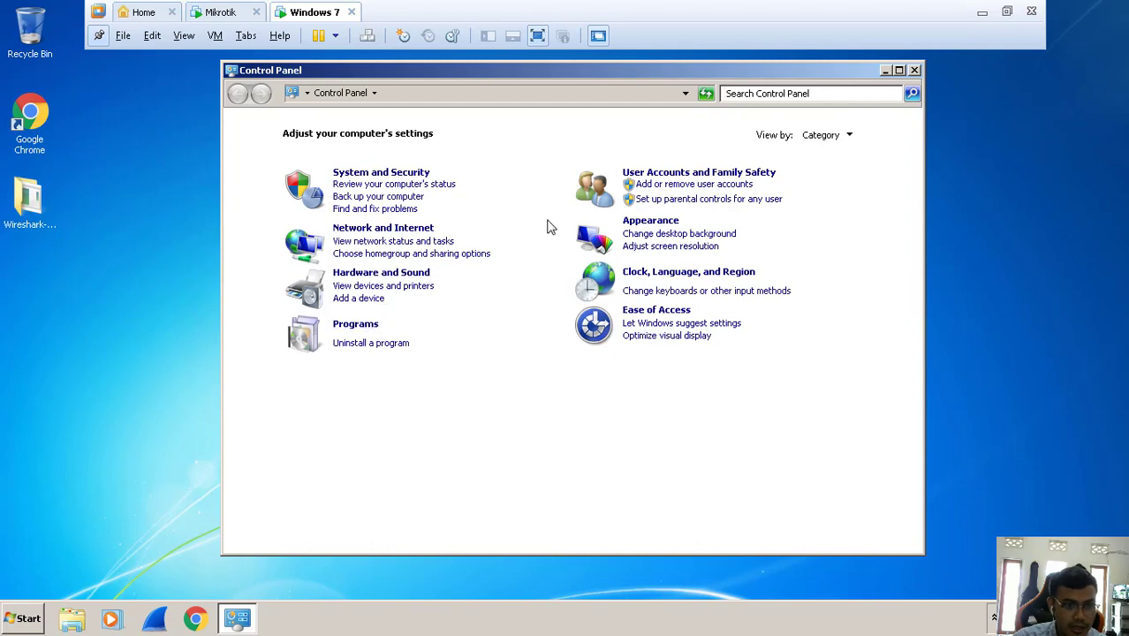
left_click(343, 244)
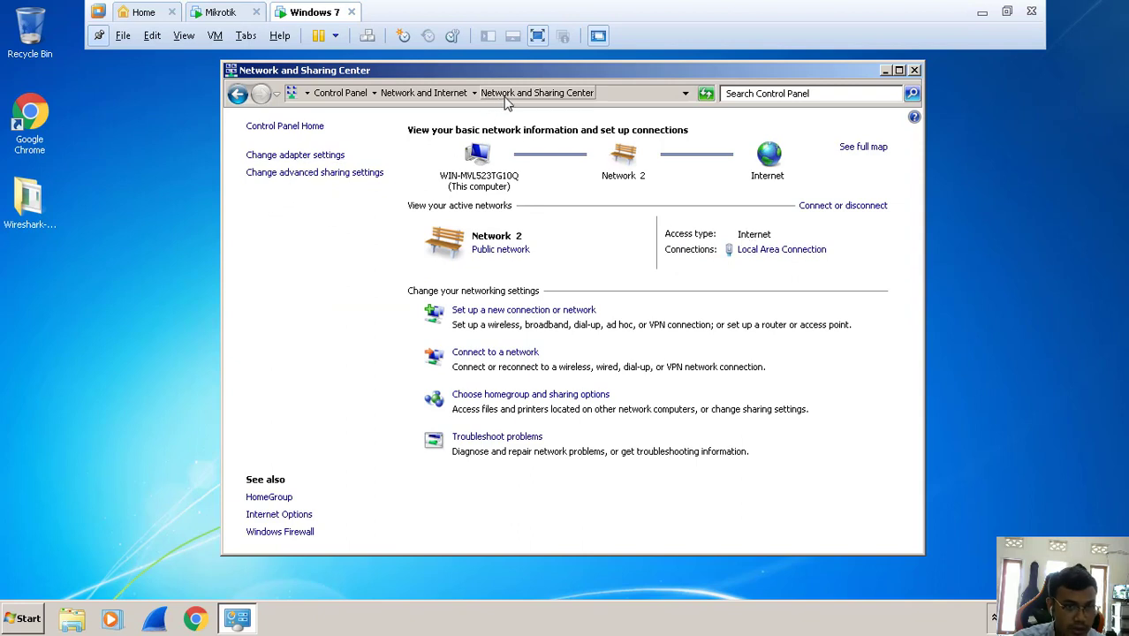
left_click(341, 156)
left_click(527, 164)
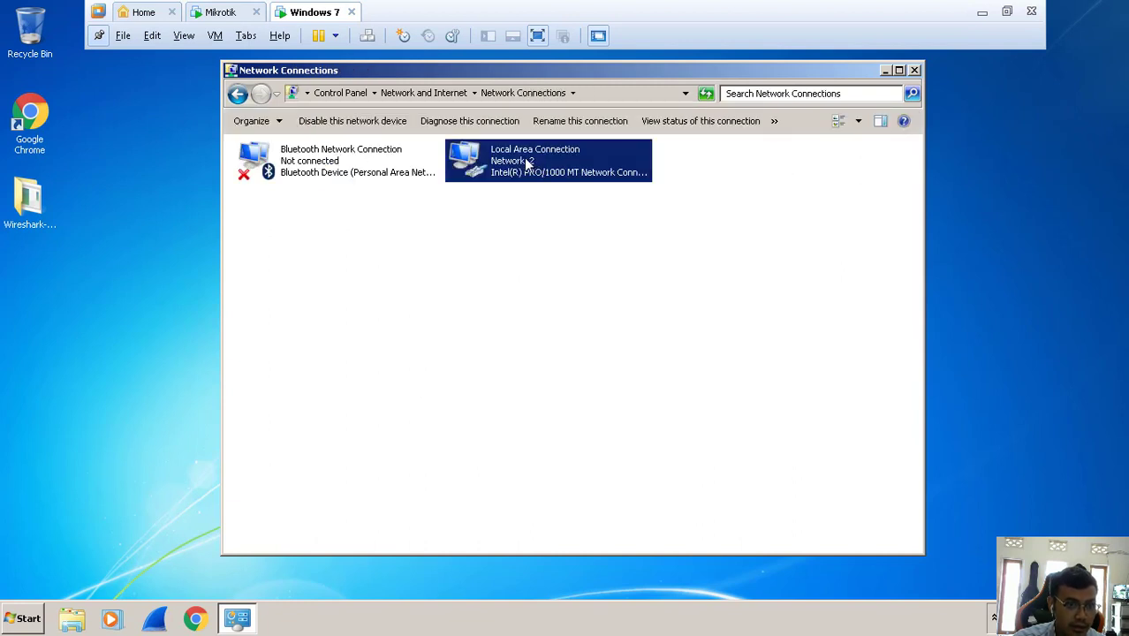
- Disable and re-enable Local Area Connection, then dismiss the network location prompt
right_click(527, 163)
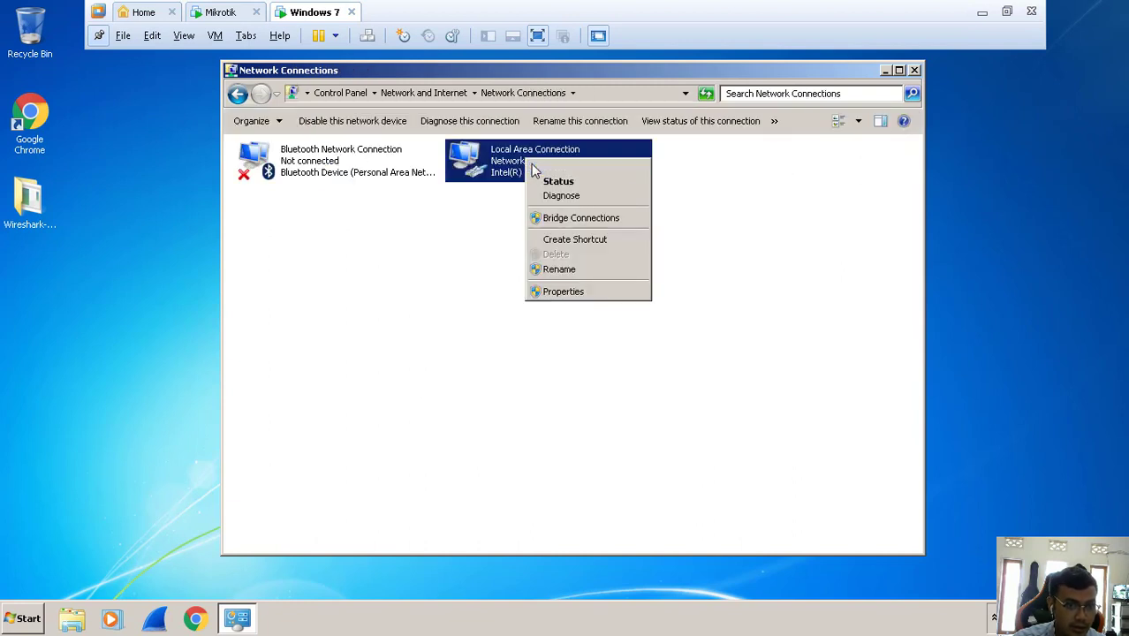
left_click(533, 169)
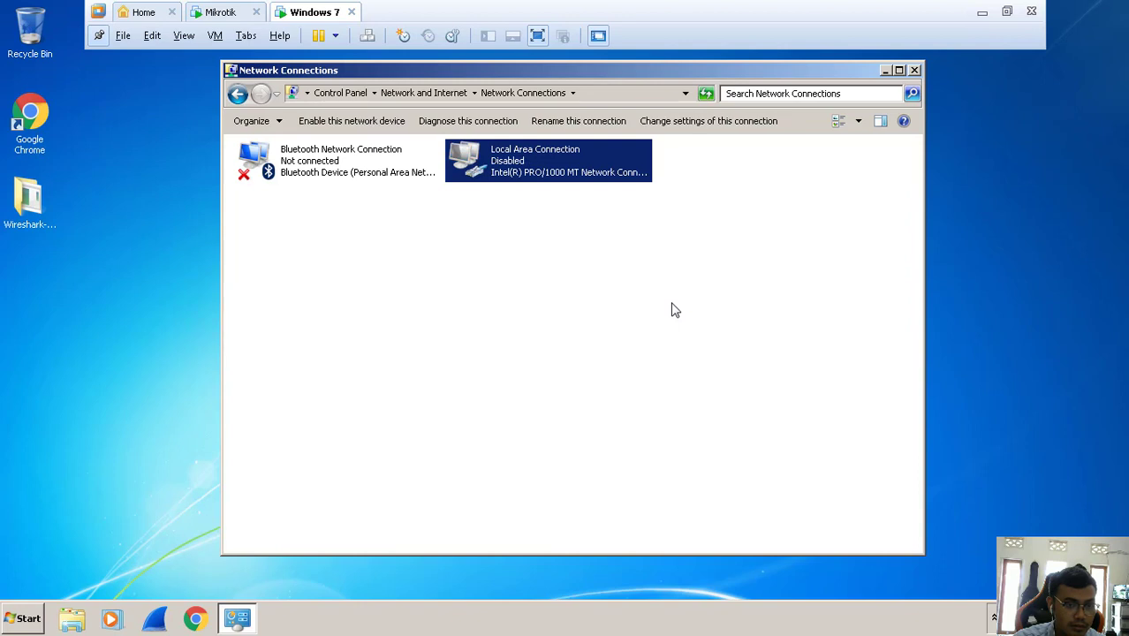
right_click(583, 246)
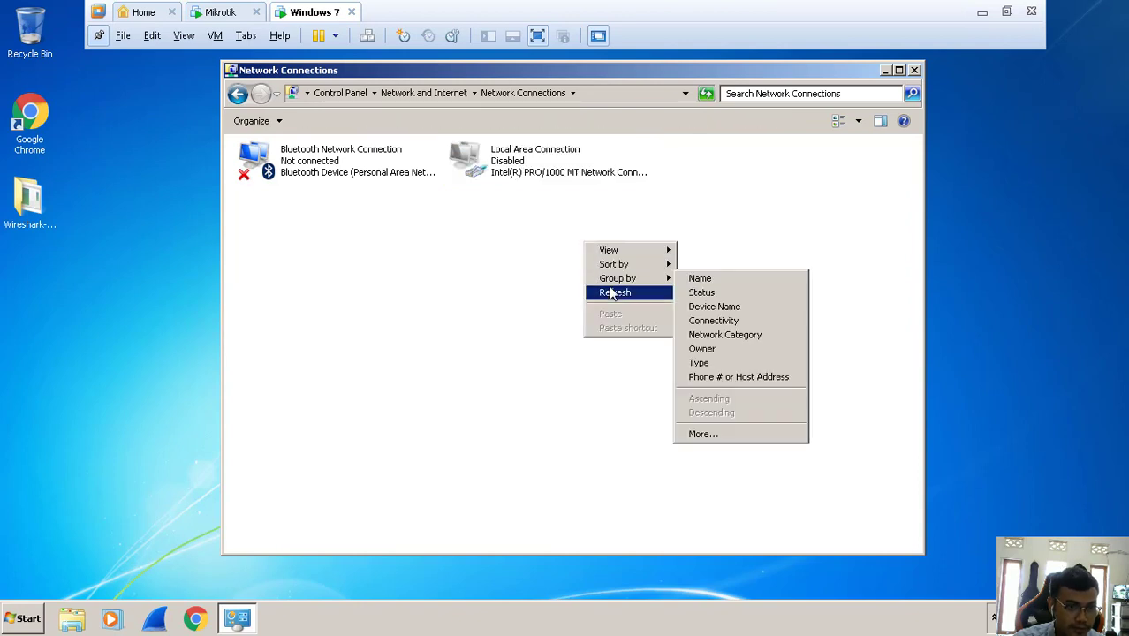
left_click(613, 292)
right_click(540, 176)
left_click(569, 181)
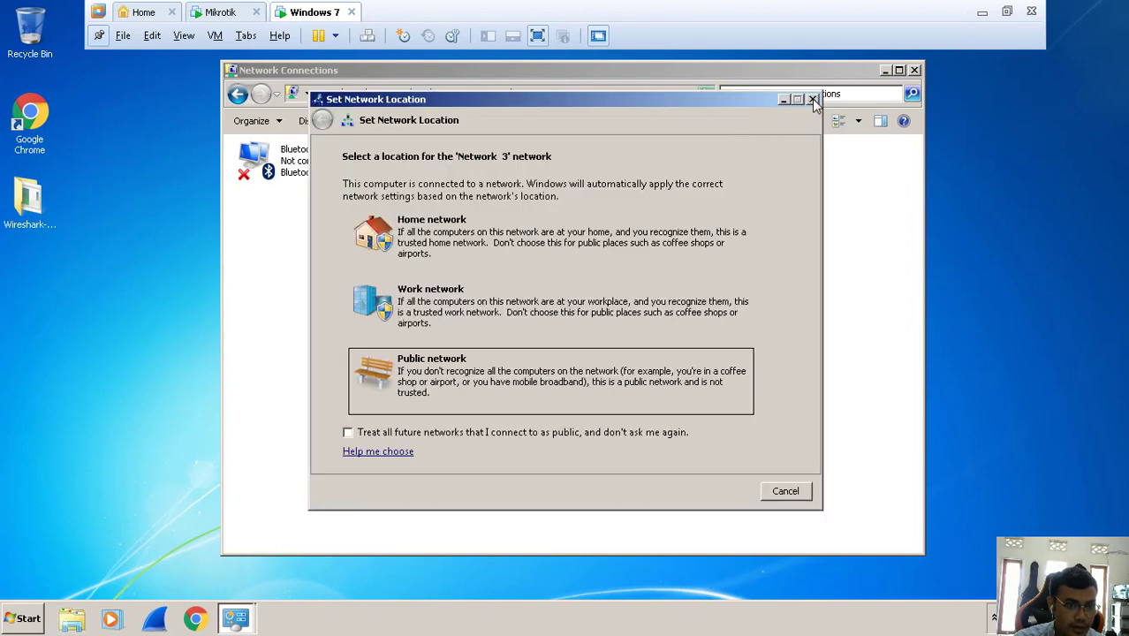
left_click(812, 99)
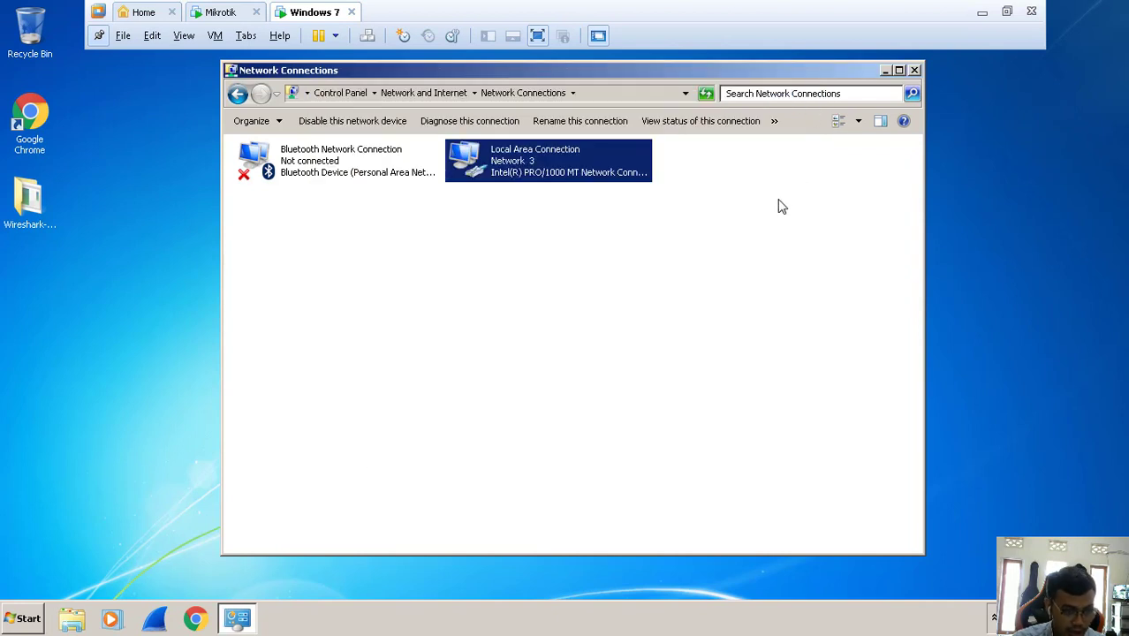
- Open a command prompt from Run and center its window
key("super+r")
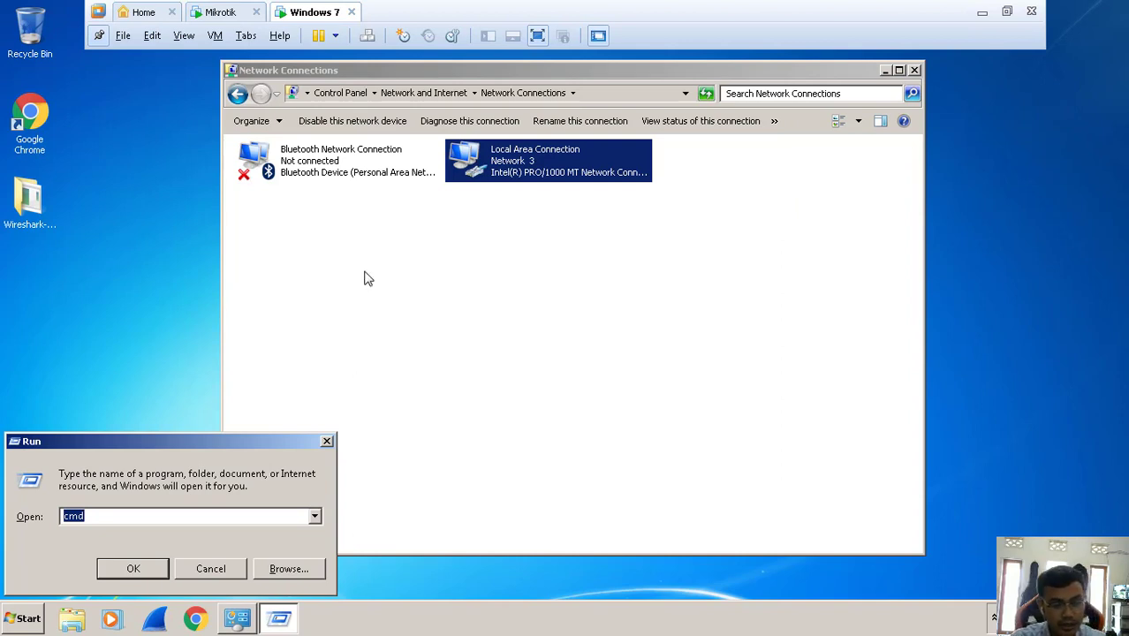
key("Return")
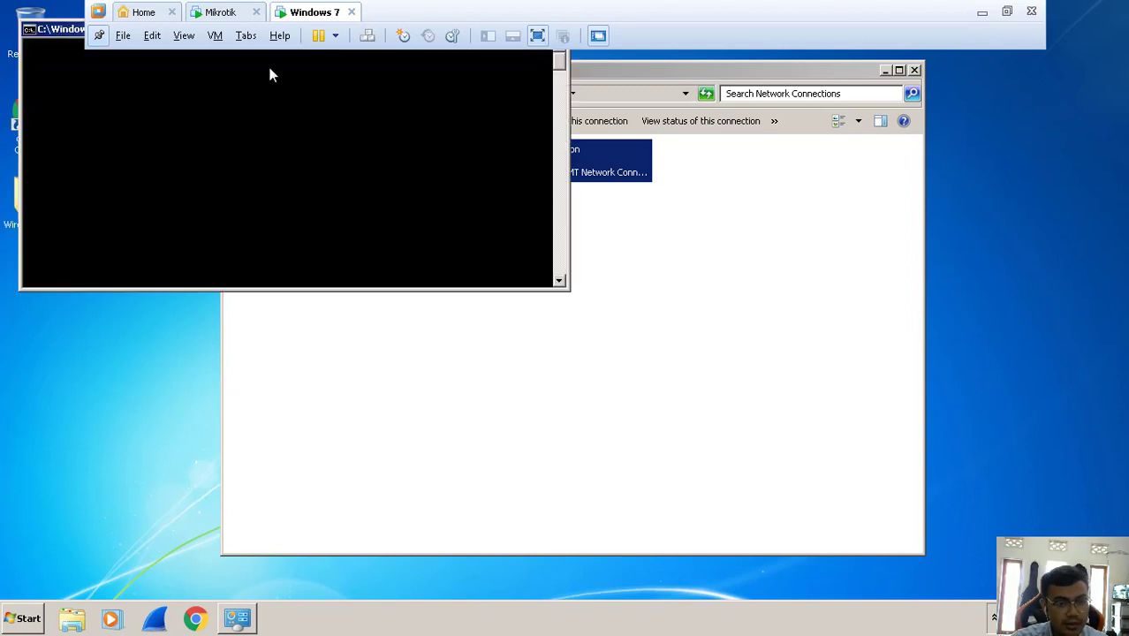
left_click_drag(55, 31, 385, 184)
- Run ipconfig to confirm 192.168.1.11, then ping google.com for four replies
type("ipc")
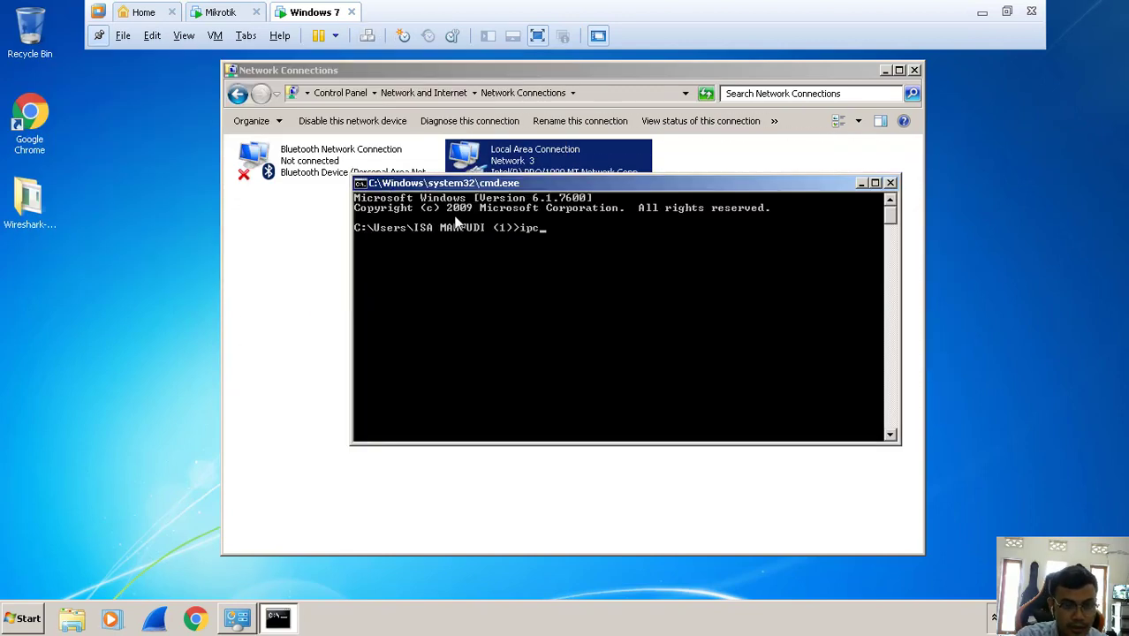
type("onfig")
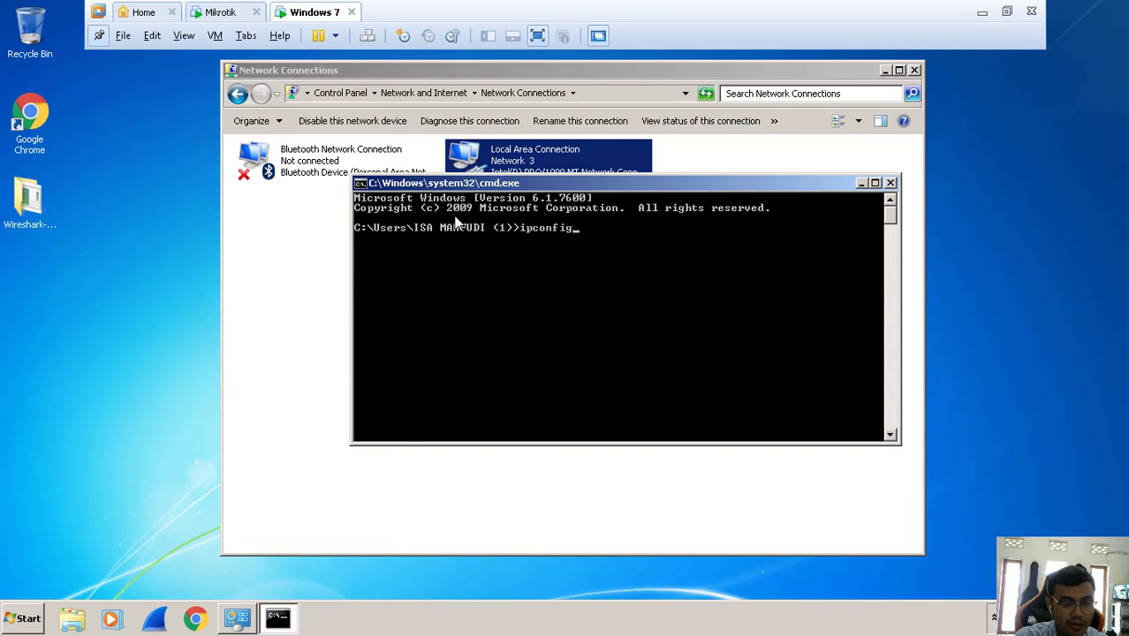
key("Return")
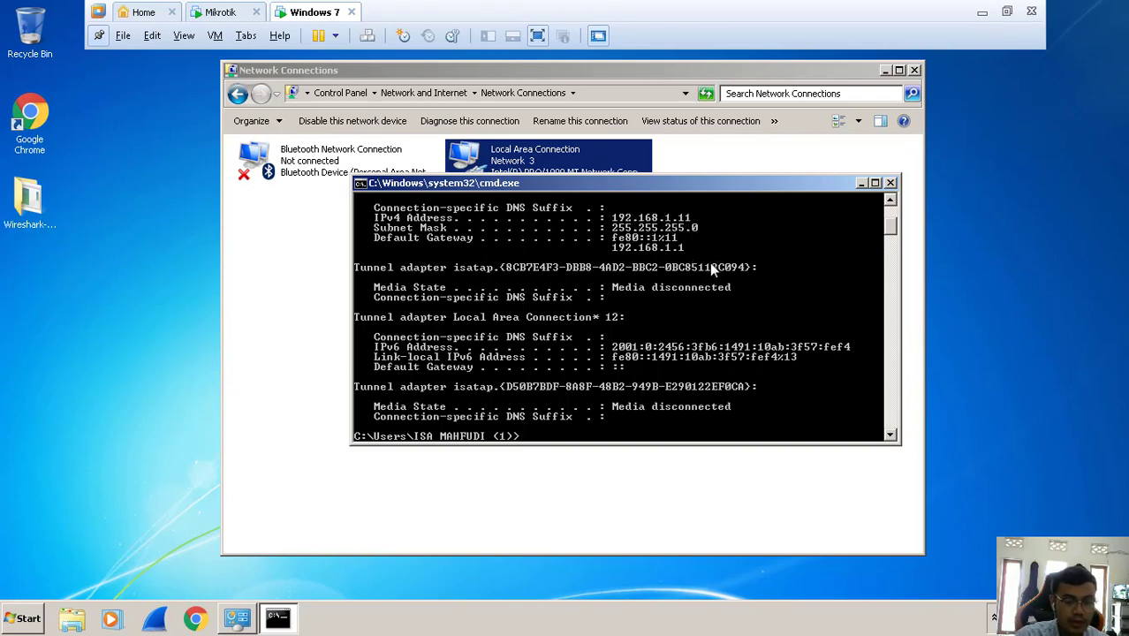
type("ping")
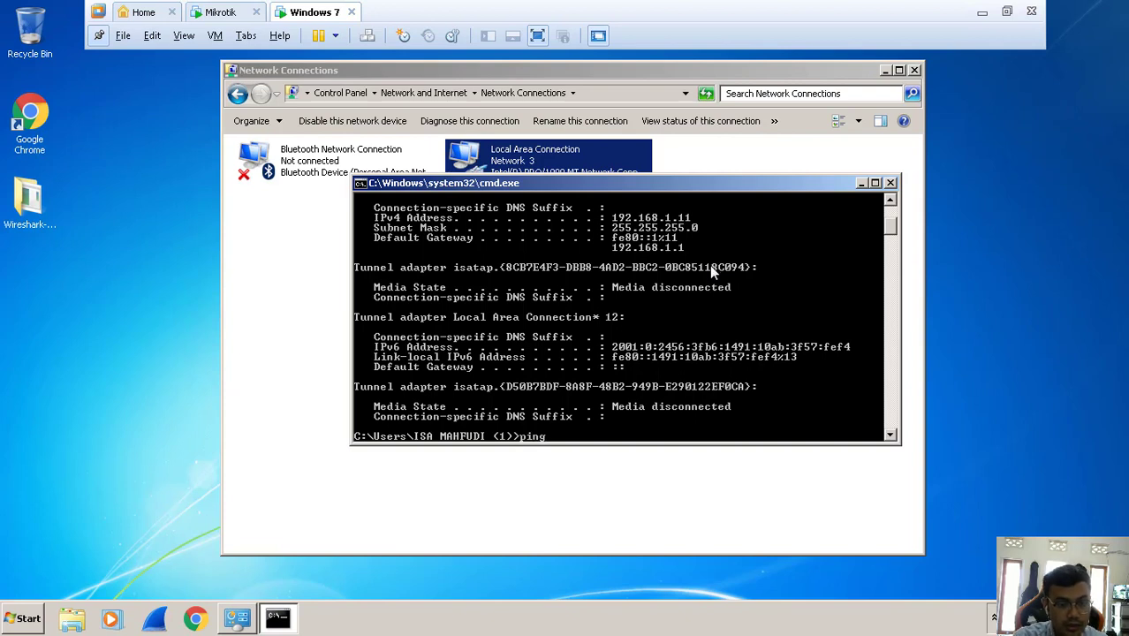
type(" google.com")
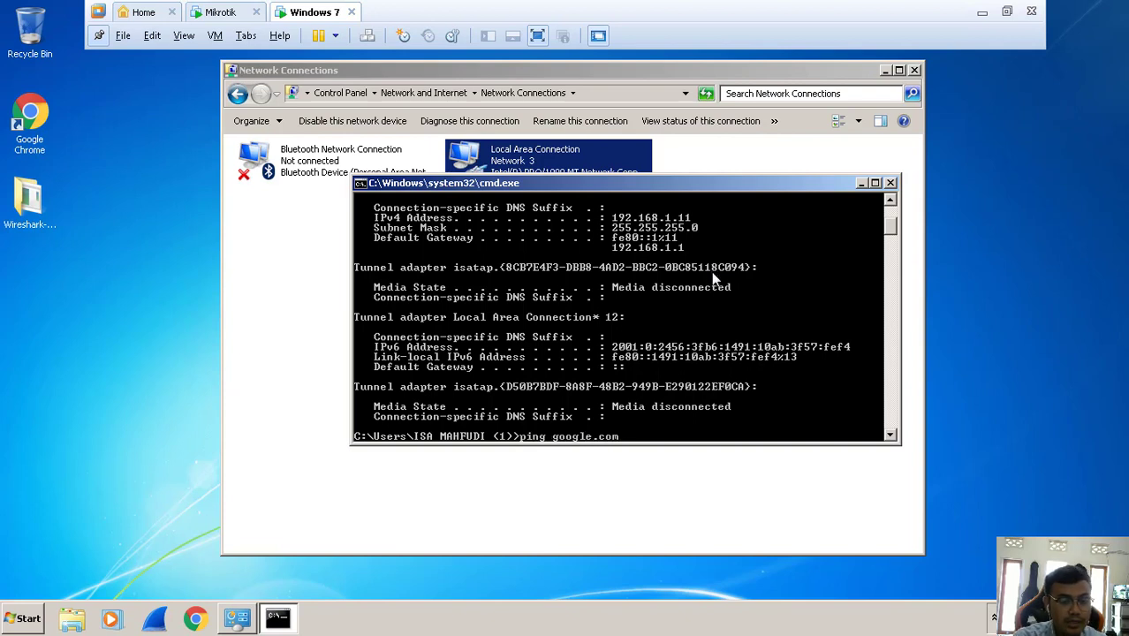
key("Return")
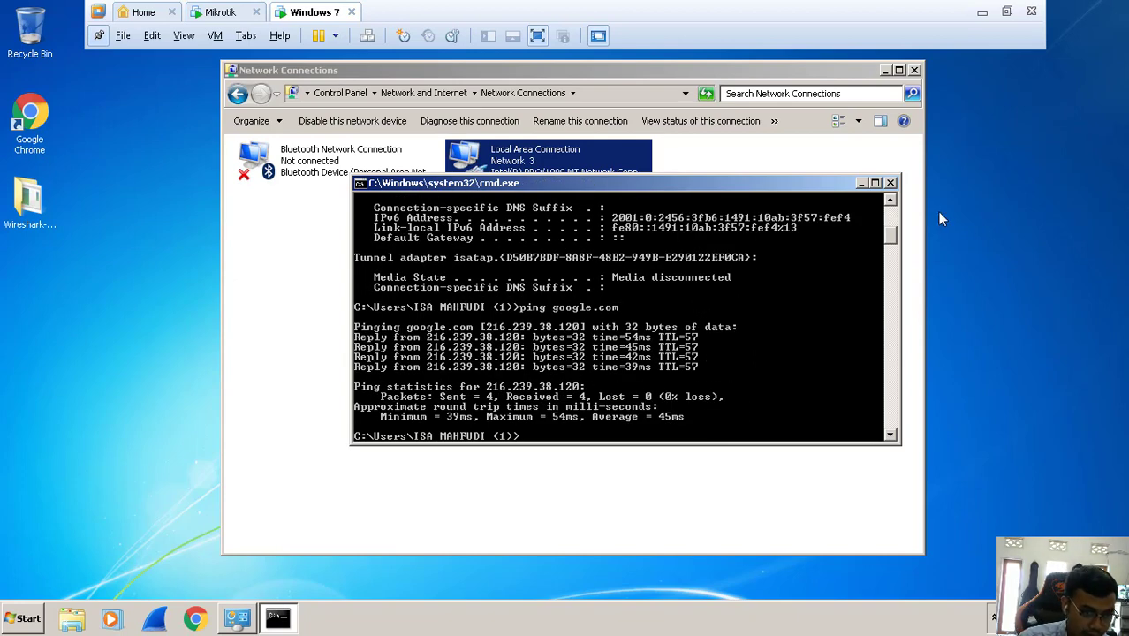
- Close the command prompt and Network Connections windows
left_click(37, 112)
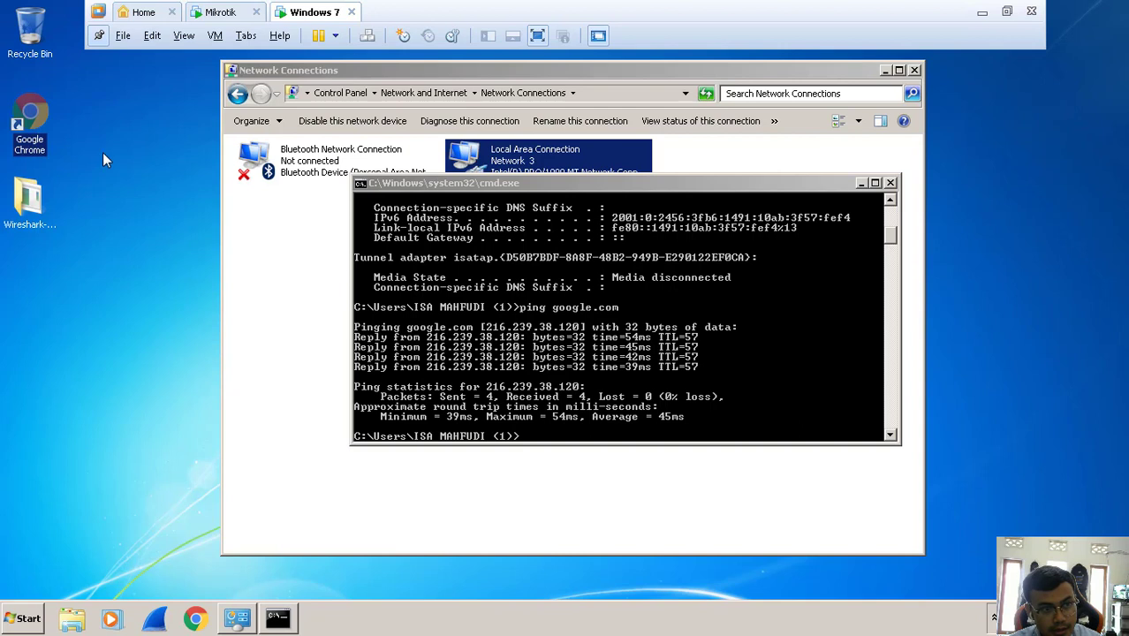
left_click(890, 184)
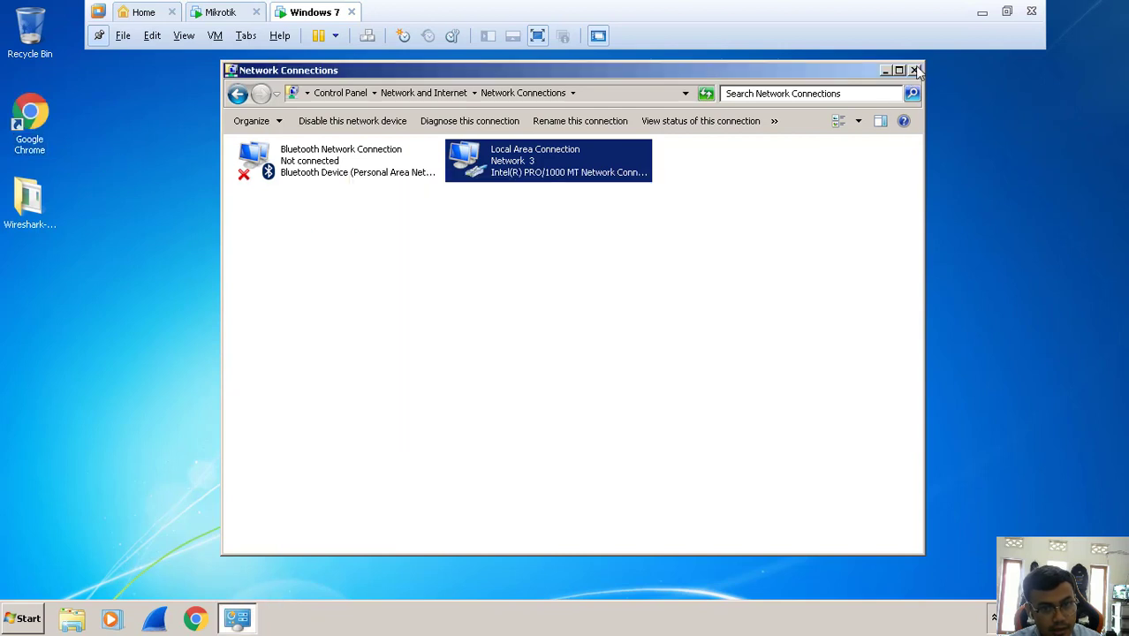
left_click(915, 71)
left_click(477, 150)
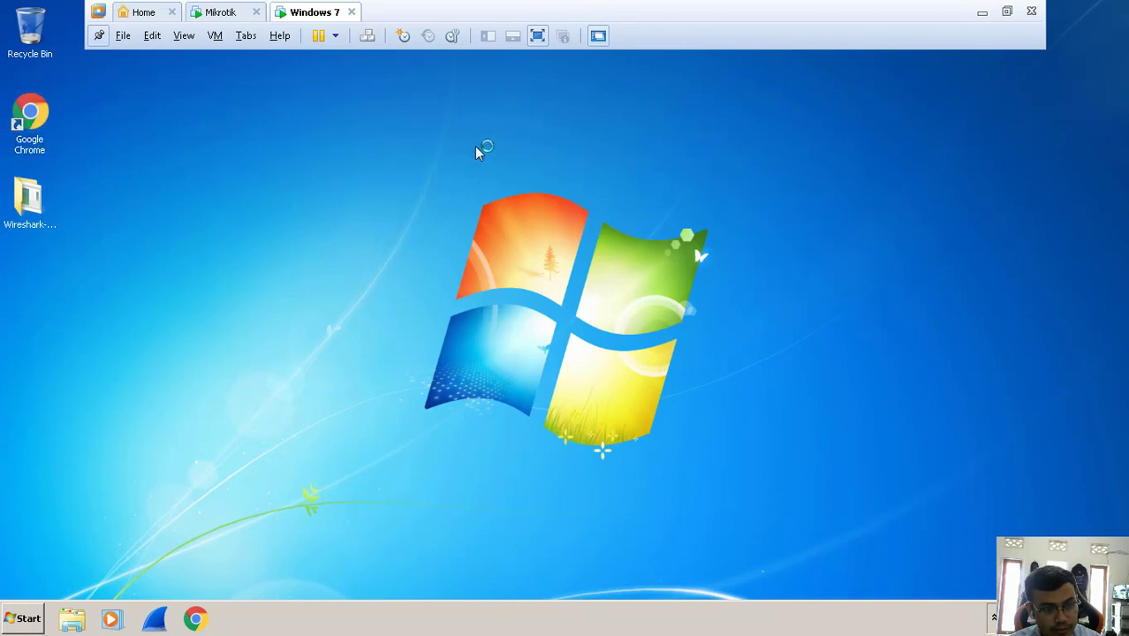
- Refresh the desktop repeatedly, cancelling an accidental Windows shut-down prompt
right_click(474, 147)
left_click(511, 184)
right_click(449, 131)
left_click(487, 176)
right_click(439, 139)
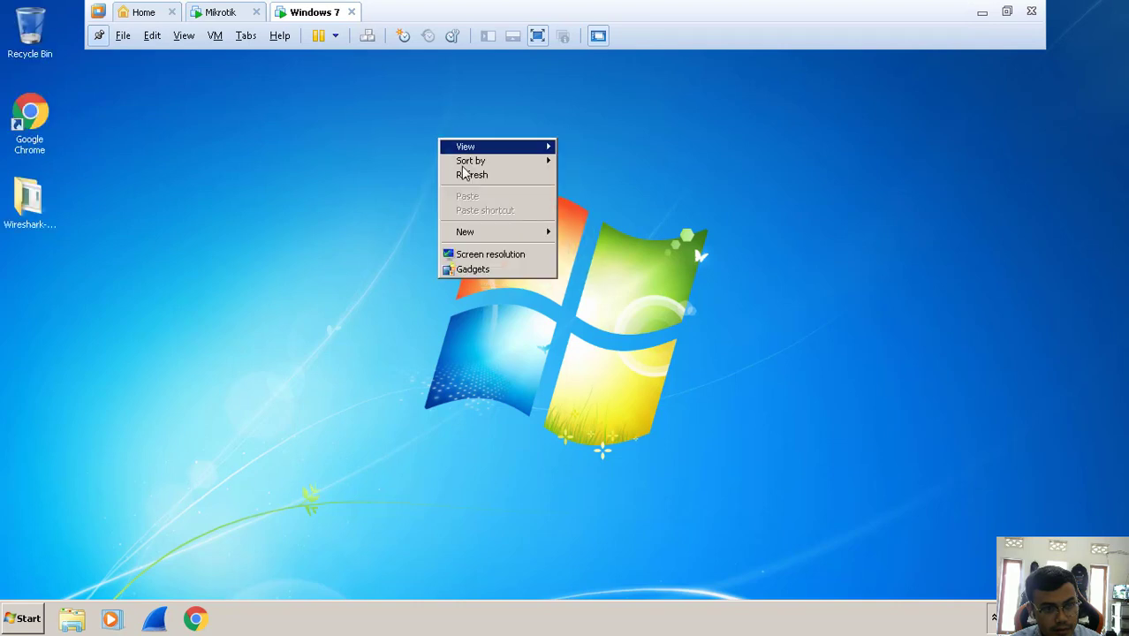
left_click(468, 177)
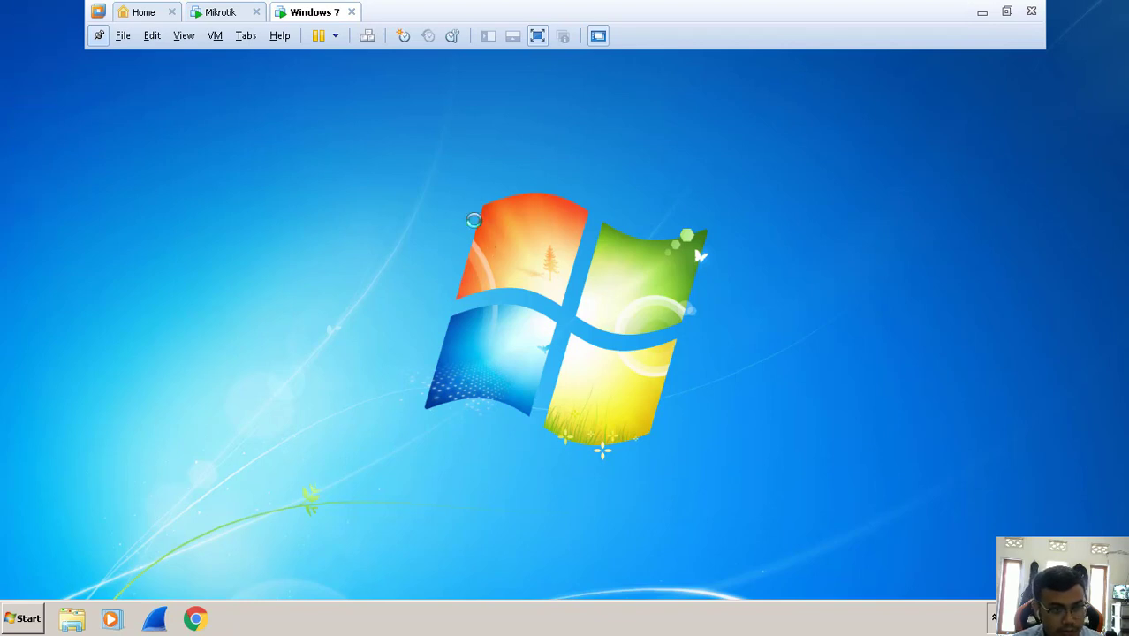
key("alt+F4")
left_click(645, 327)
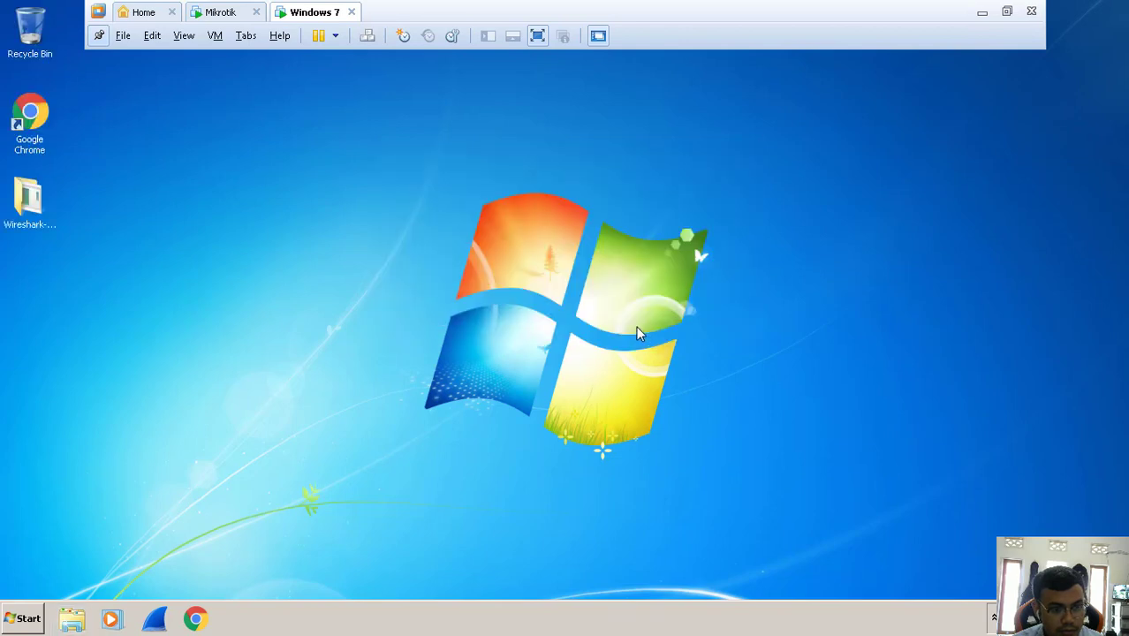
right_click(637, 326)
left_click(656, 369)
- Launch Internet Explorer from the Start menu and shorten the Chrome window
left_click(6, 622)
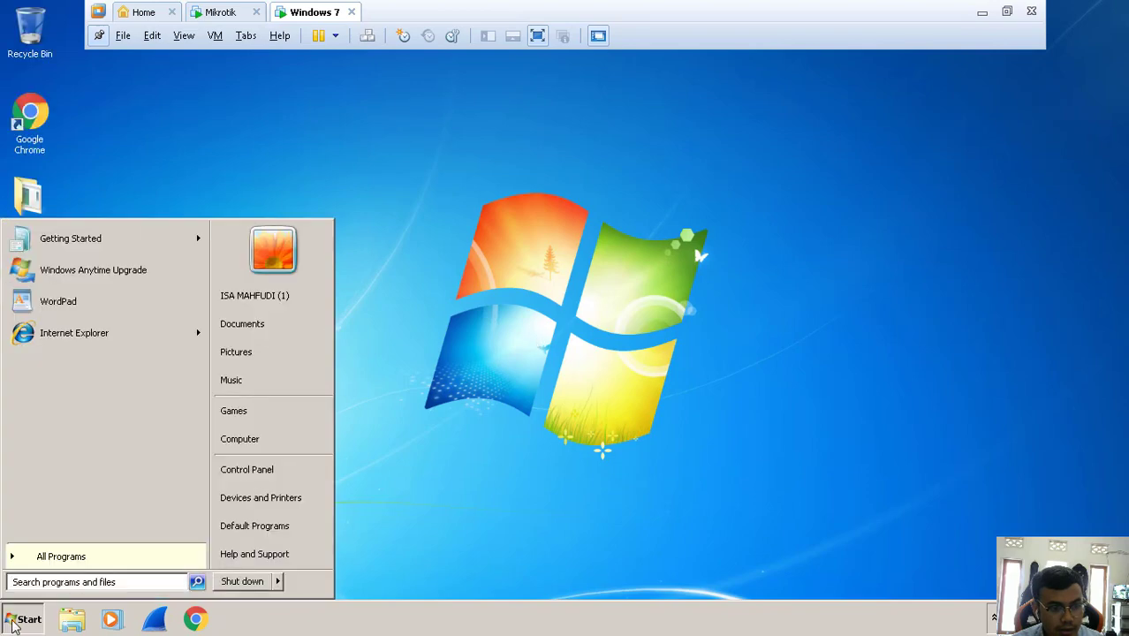
left_click(99, 340)
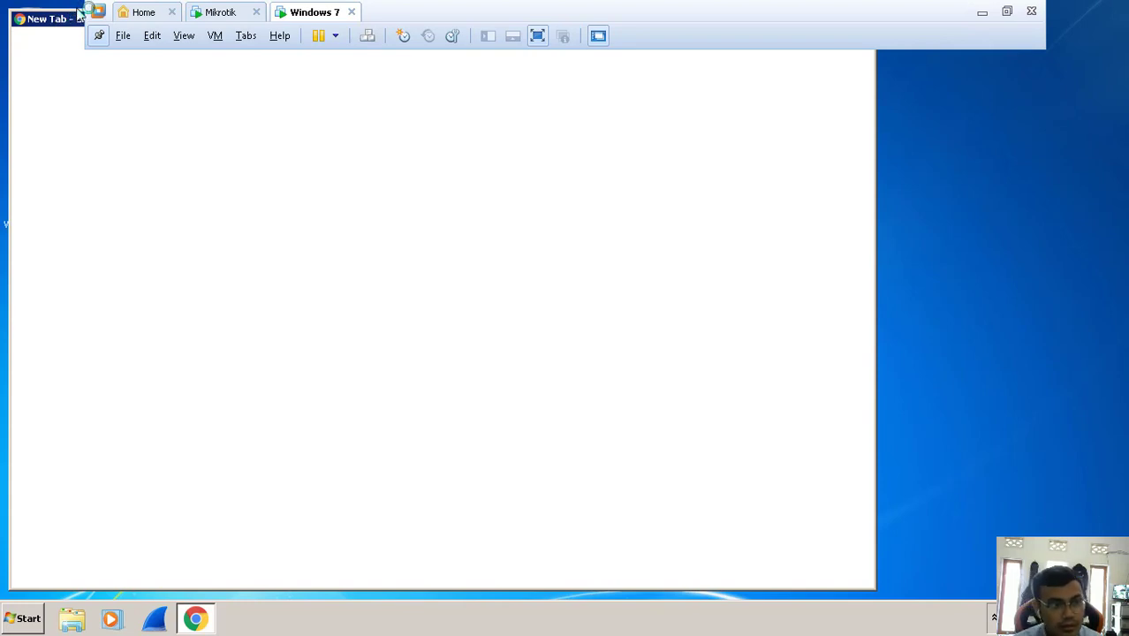
left_click_drag(86, 81, 98, 113)
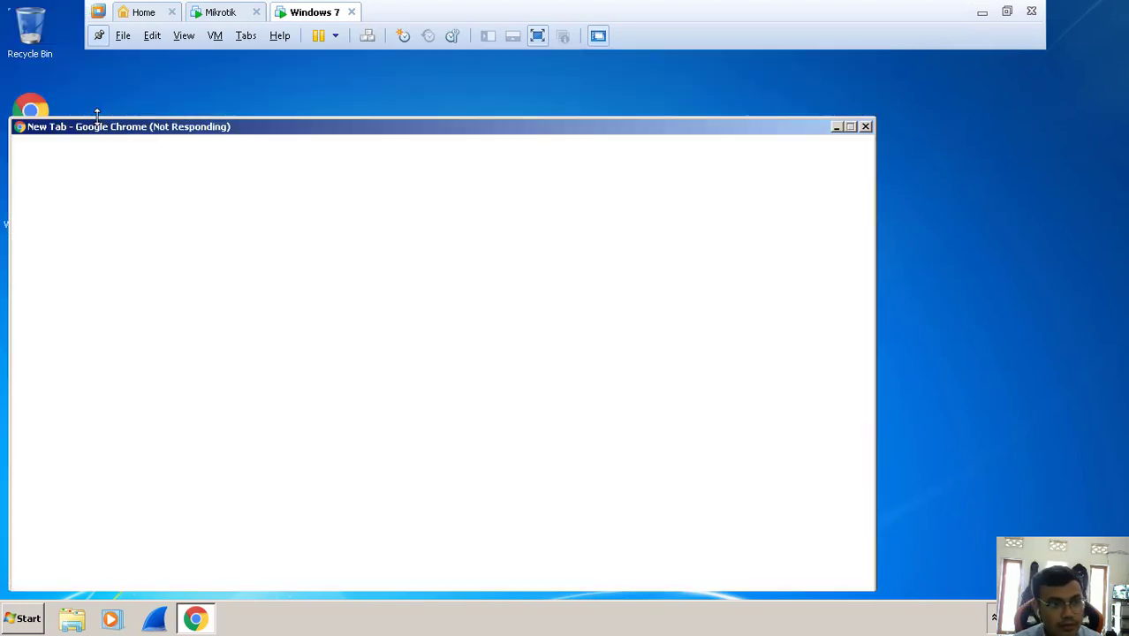
- Refresh the desktop a few times while the browsers load
right_click(947, 171)
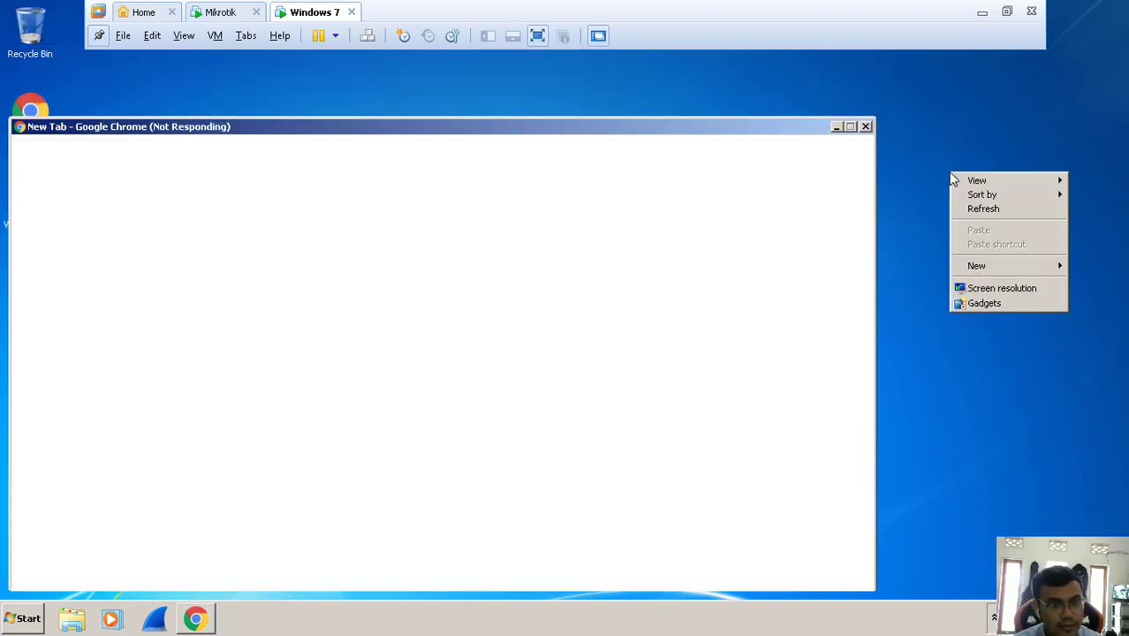
left_click(968, 212)
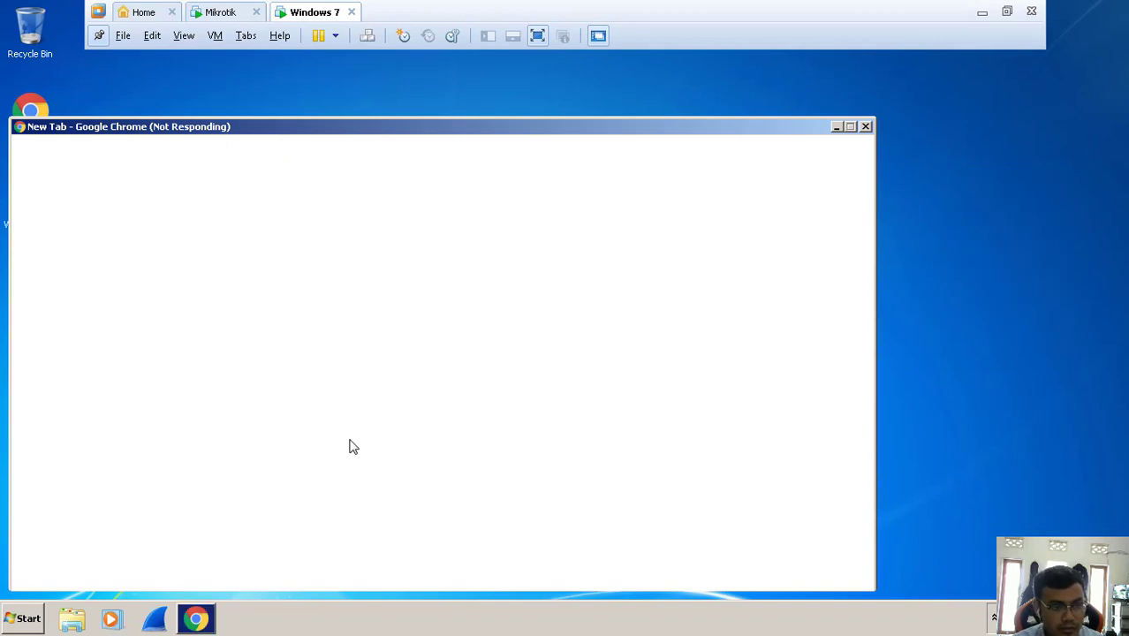
right_click(923, 236)
left_click(941, 262)
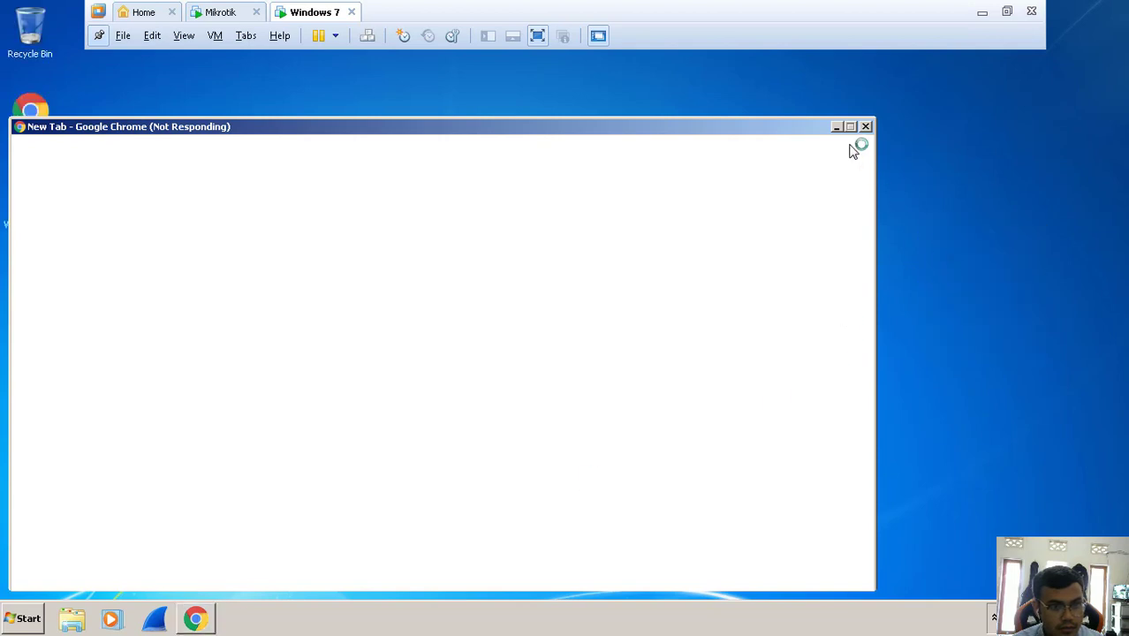
right_click(1010, 170)
- Bring Internet Explorer to the front and refresh the desktop while it loads
left_click(1044, 209)
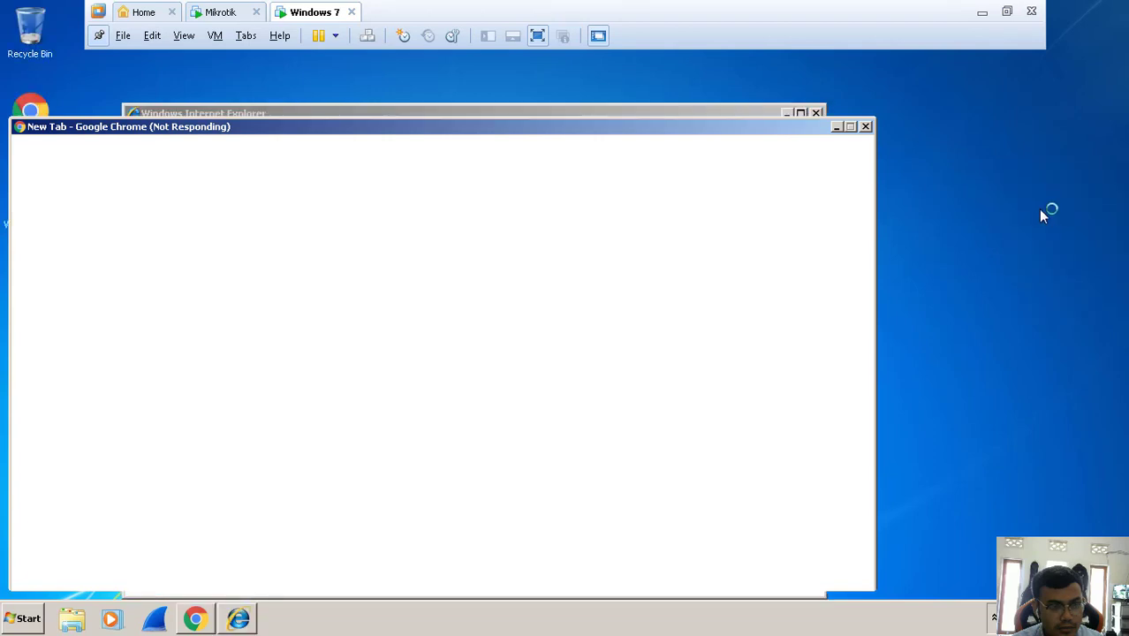
left_click(500, 113)
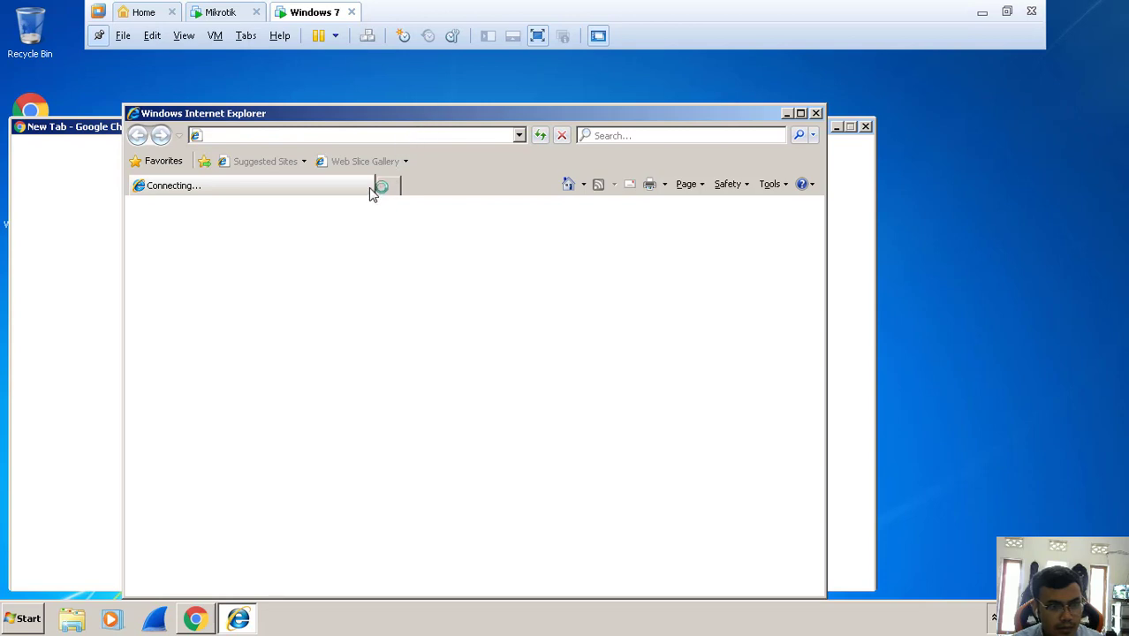
right_click(934, 187)
left_click(963, 225)
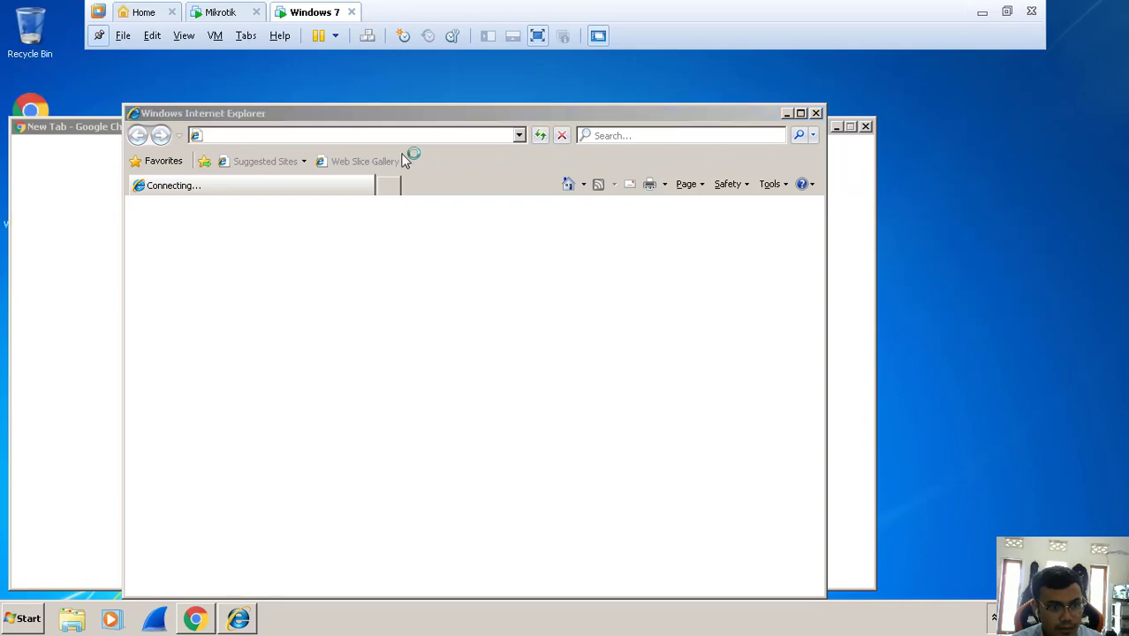
right_click(922, 165)
left_click(964, 202)
- Keep refreshing the desktop as msn.com connects, then show Chrome's taskbar windows
right_click(979, 190)
left_click(1004, 225)
right_click(1003, 226)
left_click(1010, 259)
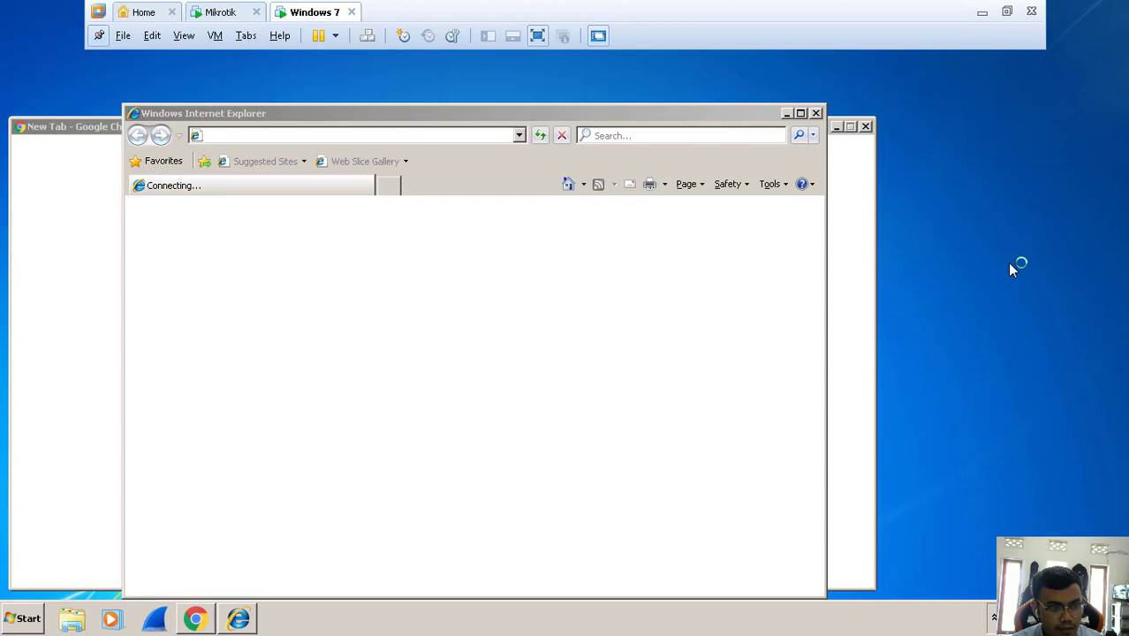
right_click(1001, 218)
left_click(1031, 262)
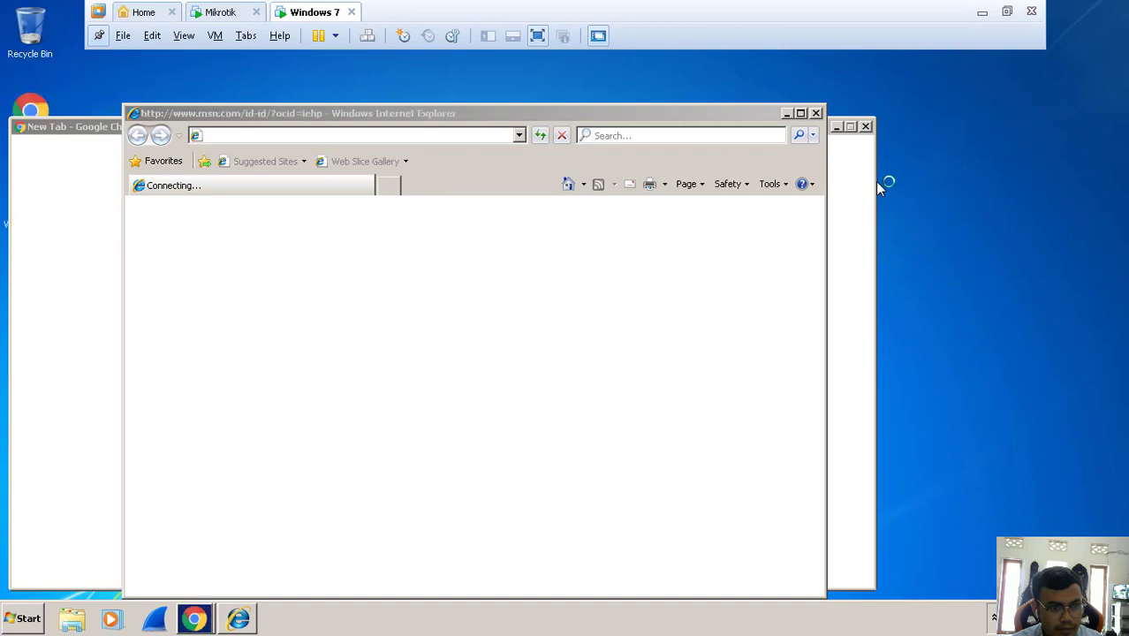
left_click(206, 624)
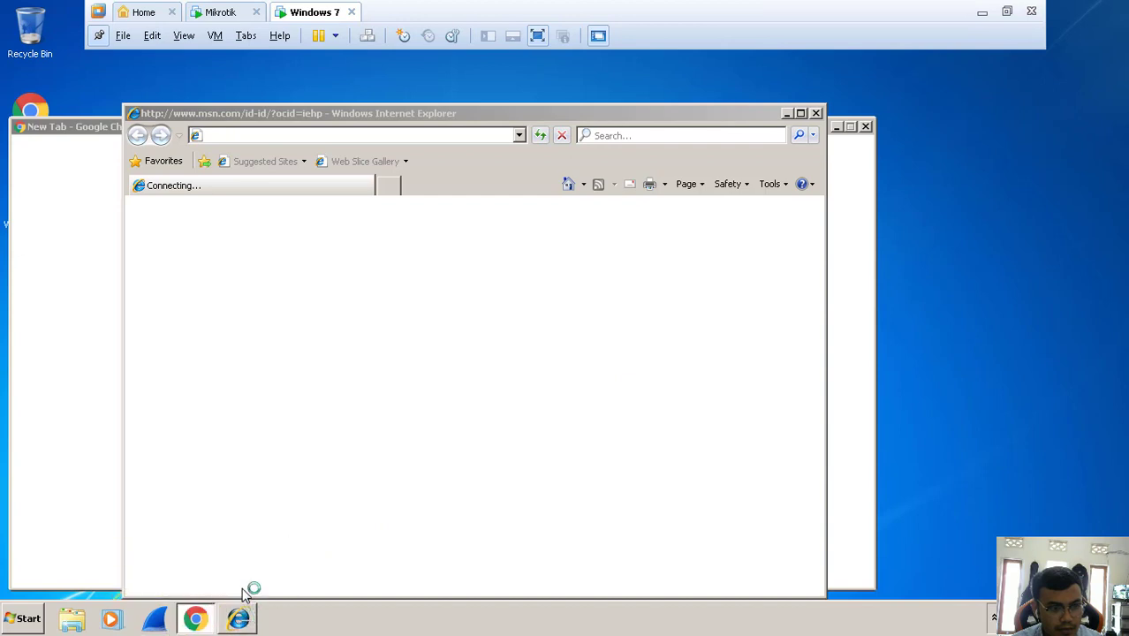
- Bring Chrome forward, refresh the desktop twice, then return to Internet Explorer
left_click(864, 301)
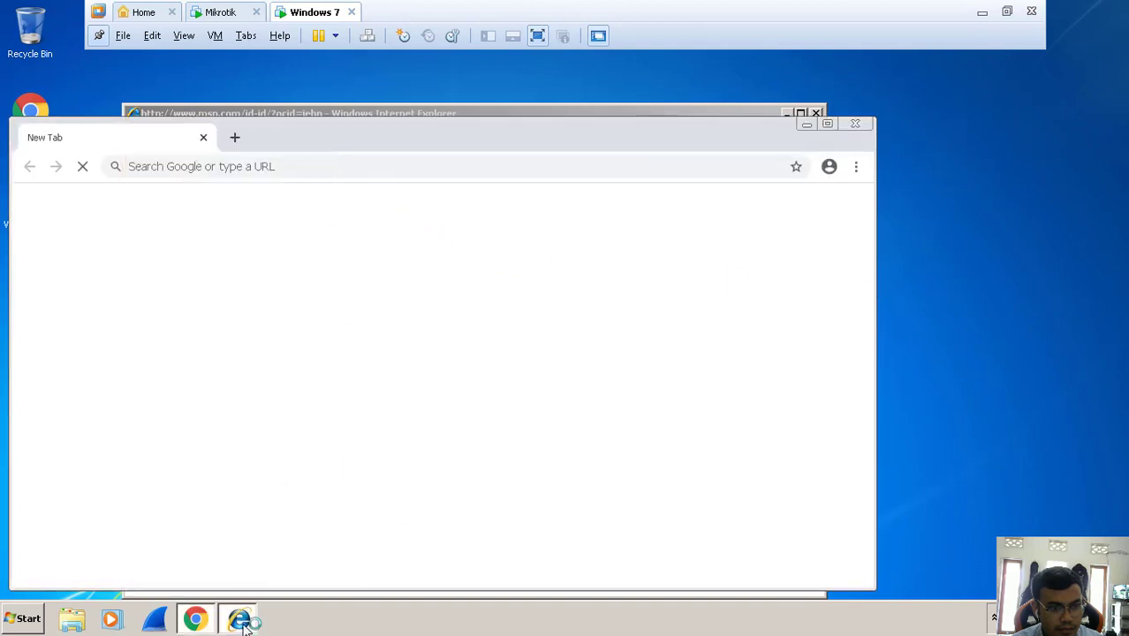
right_click(996, 175)
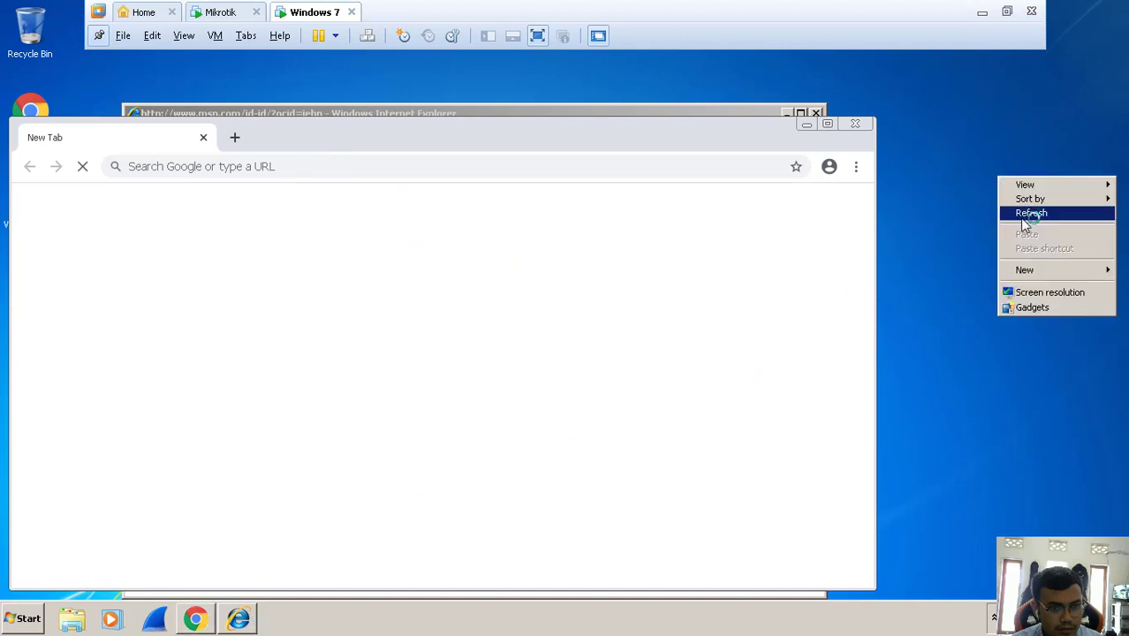
left_click(1022, 218)
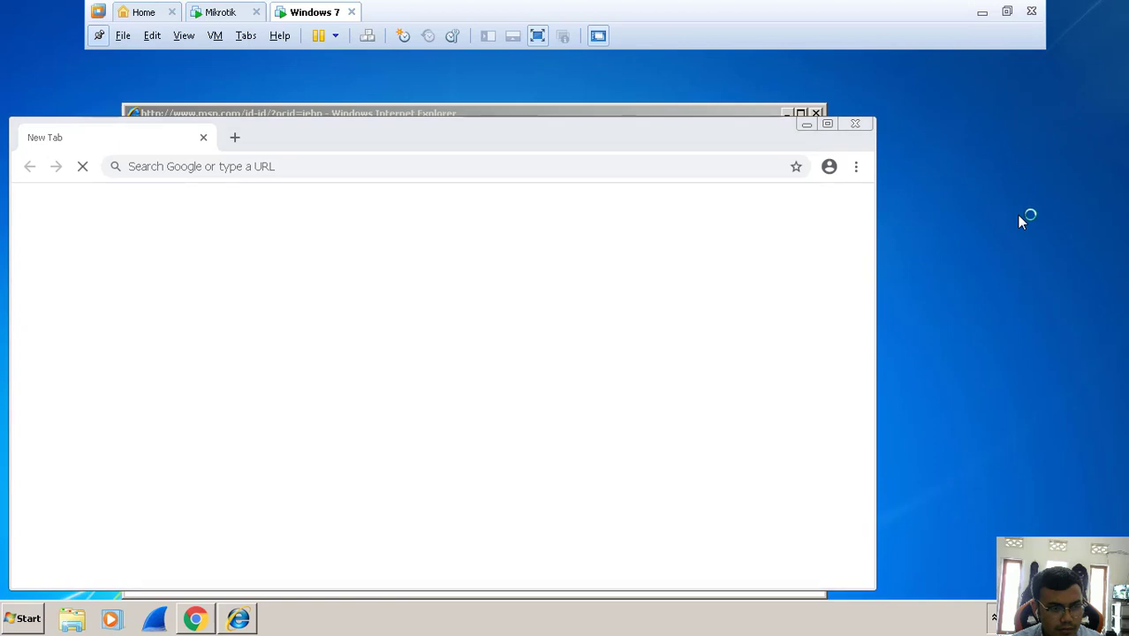
right_click(1012, 210)
left_click(1024, 246)
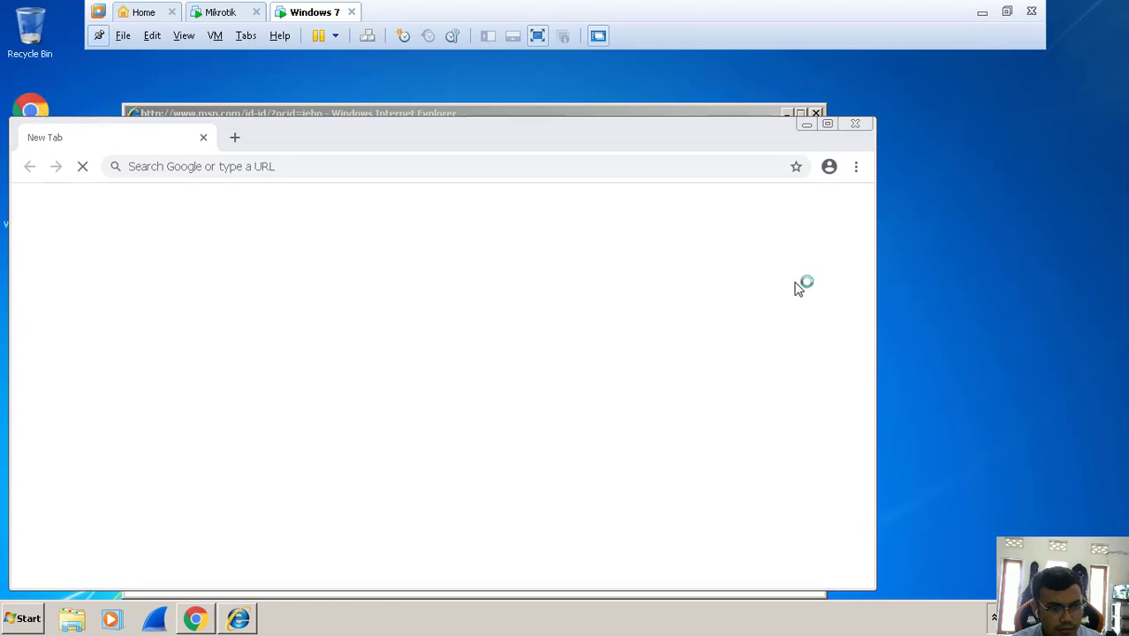
left_click(238, 619)
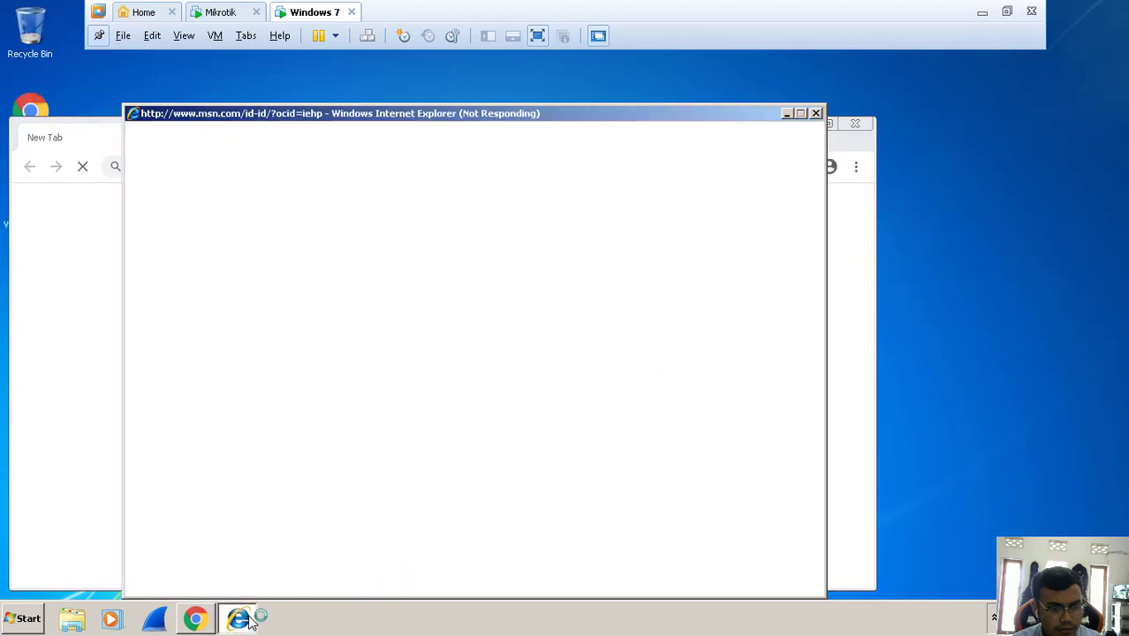
mouse_move(223, 622)
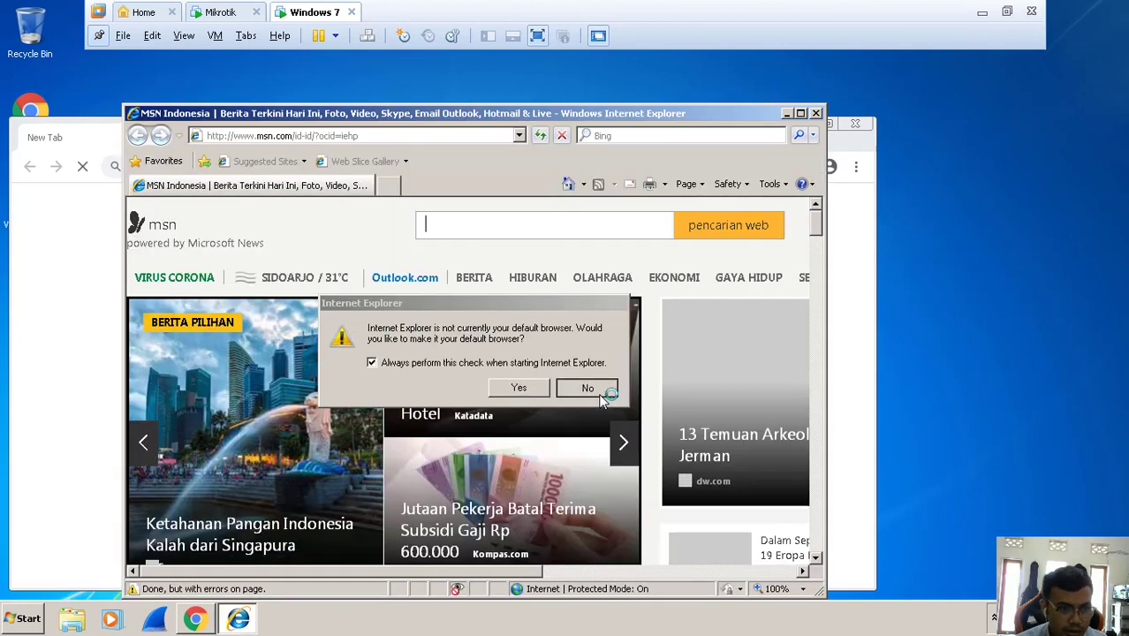
left_click(599, 392)
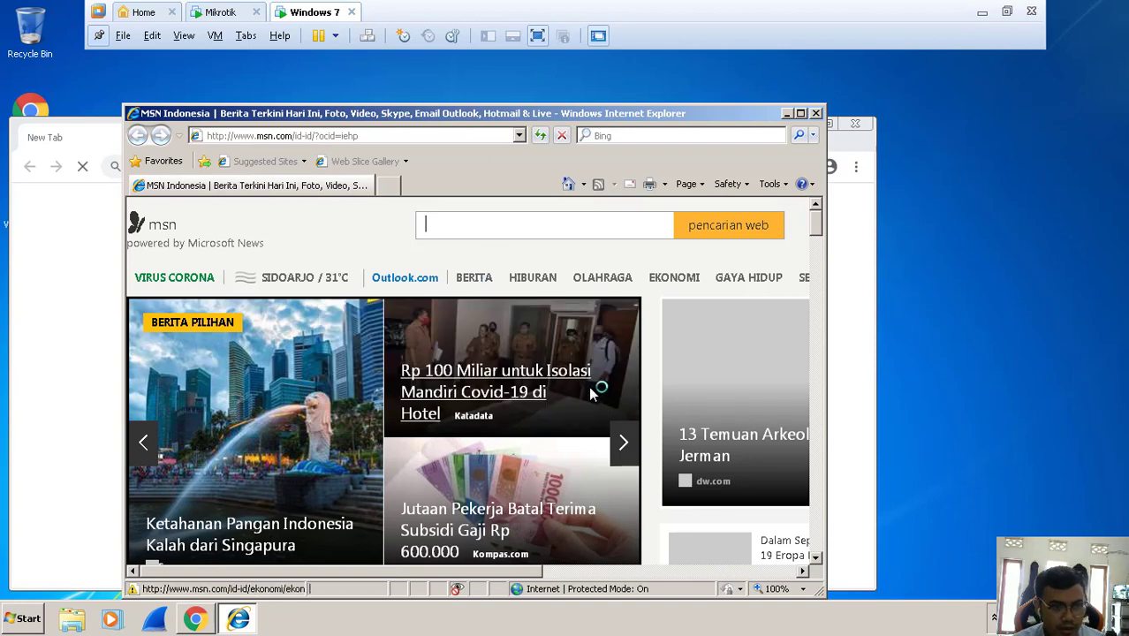
left_click(387, 137)
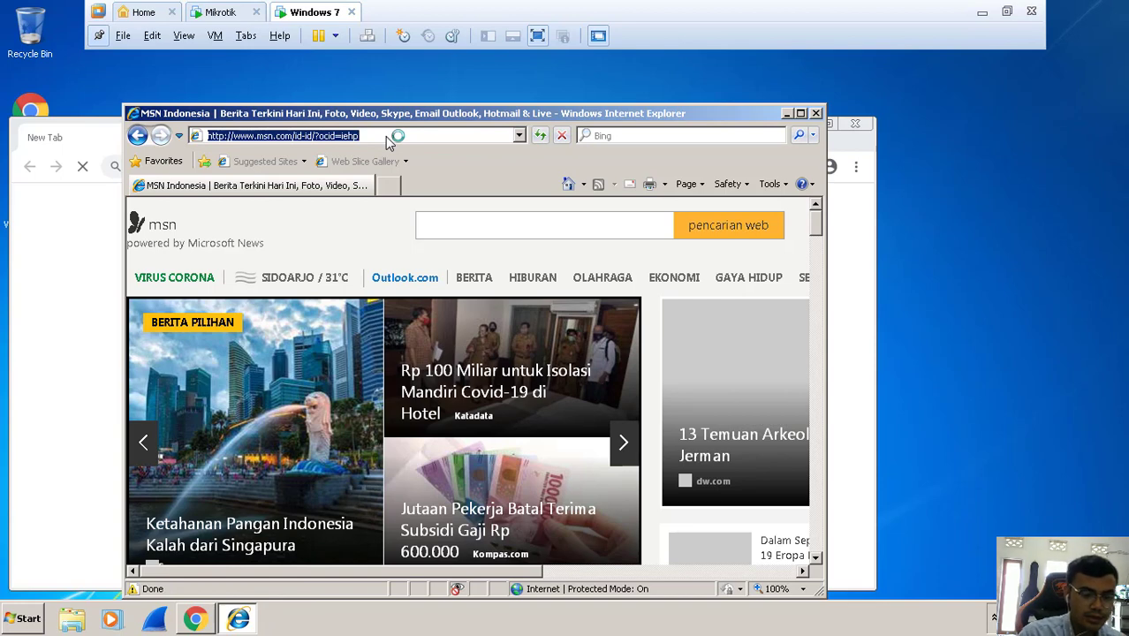
type("goog")
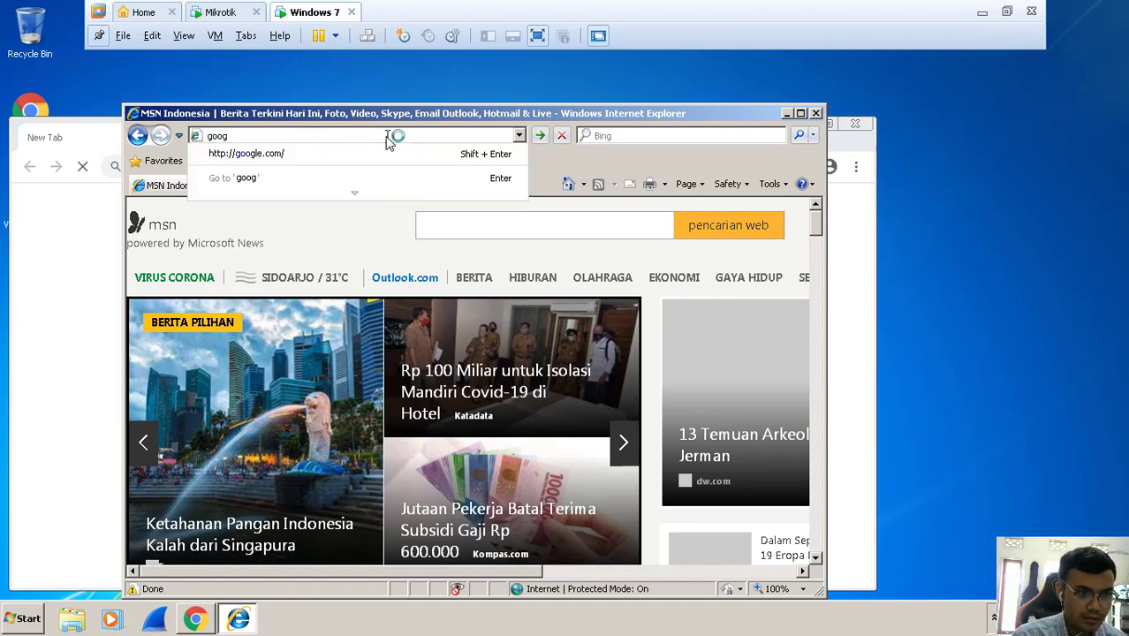
key("Down")
key("Return")
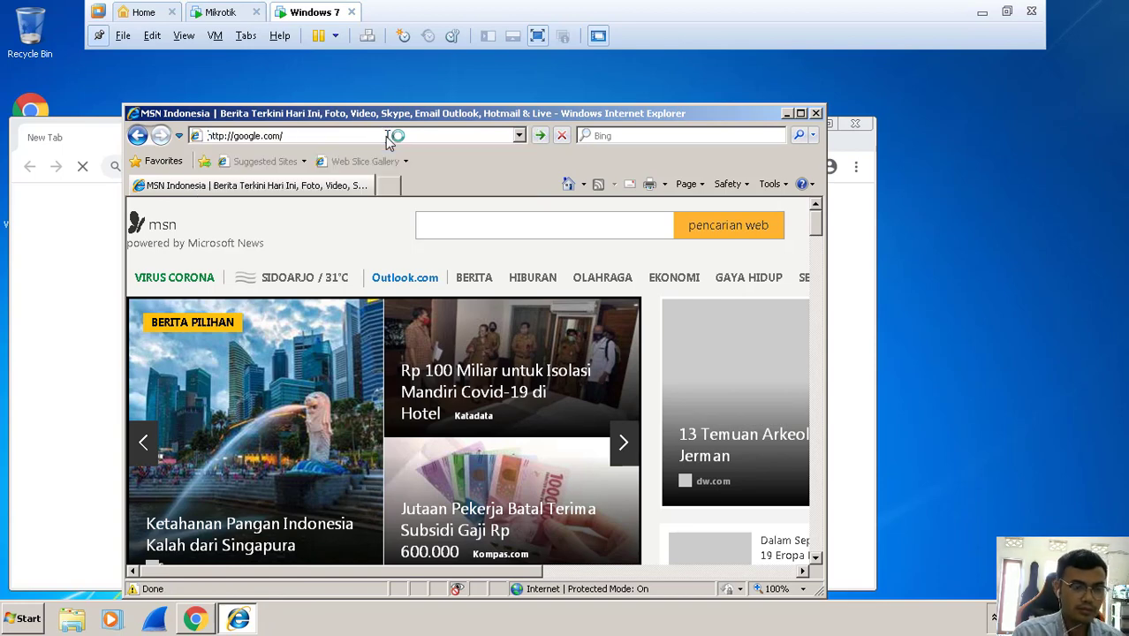